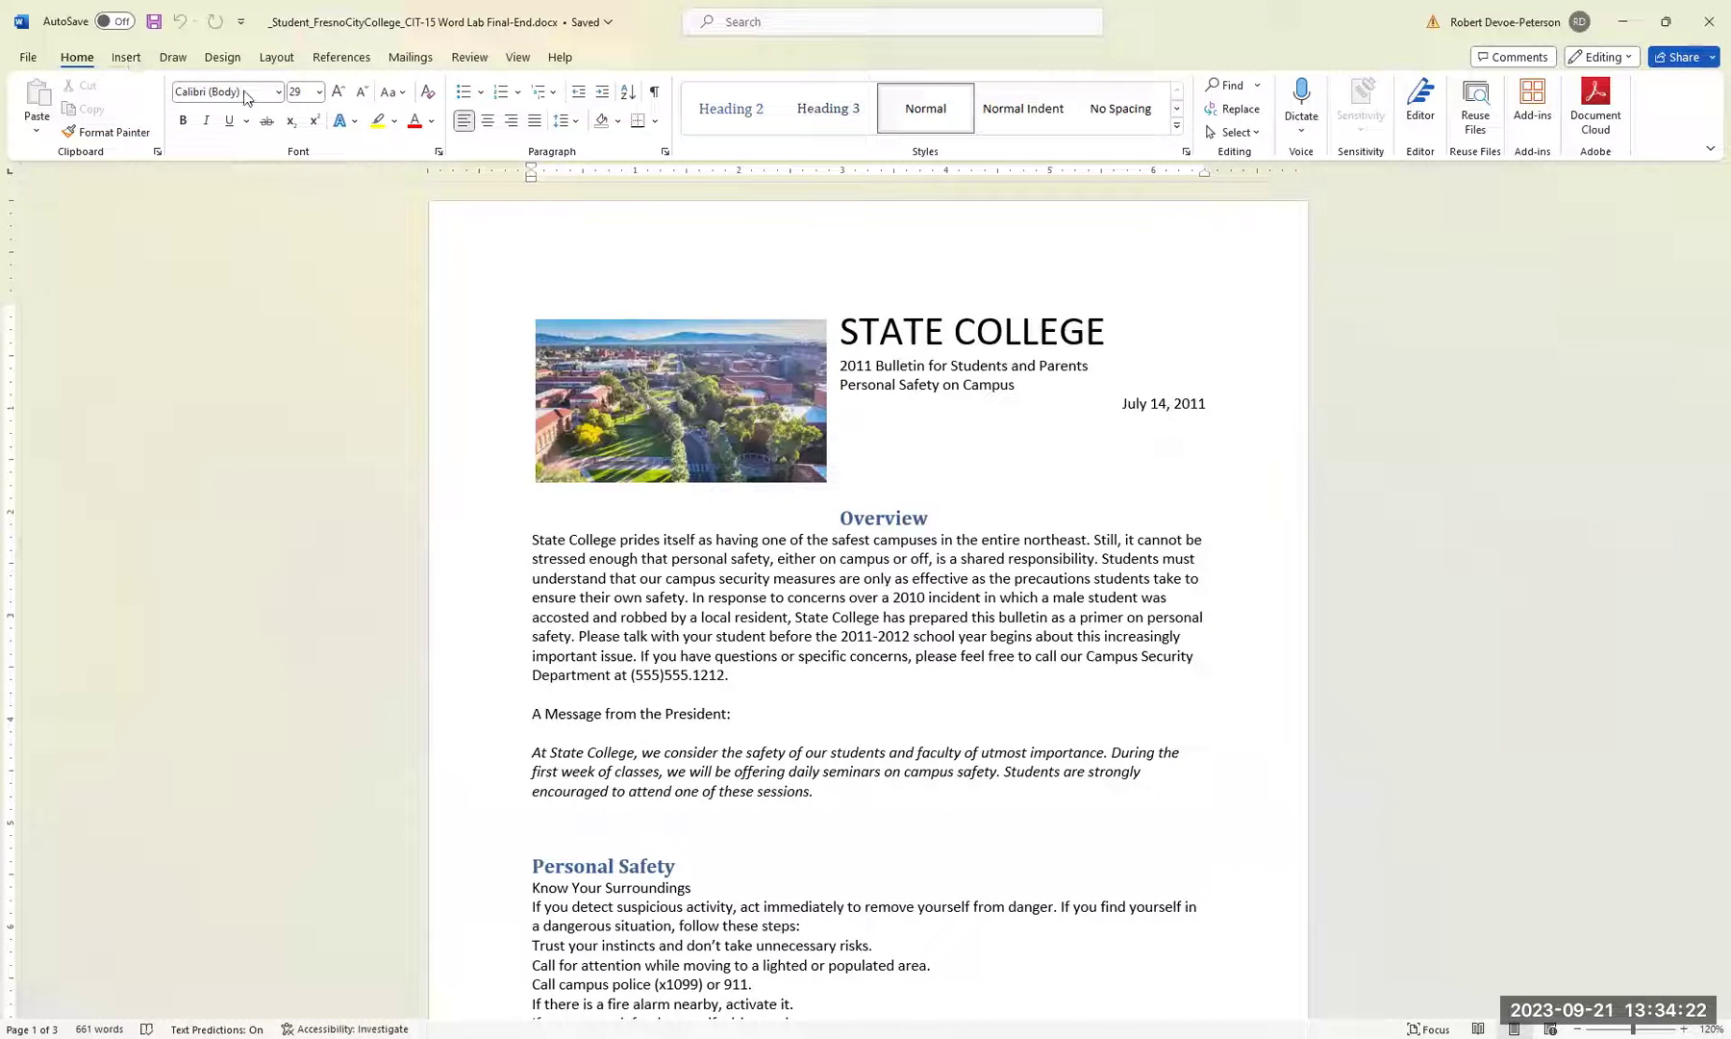
Insert the built-in Sideline cover page at the start of the document.
{"action": "left_click", "coordinate": [128, 58]}
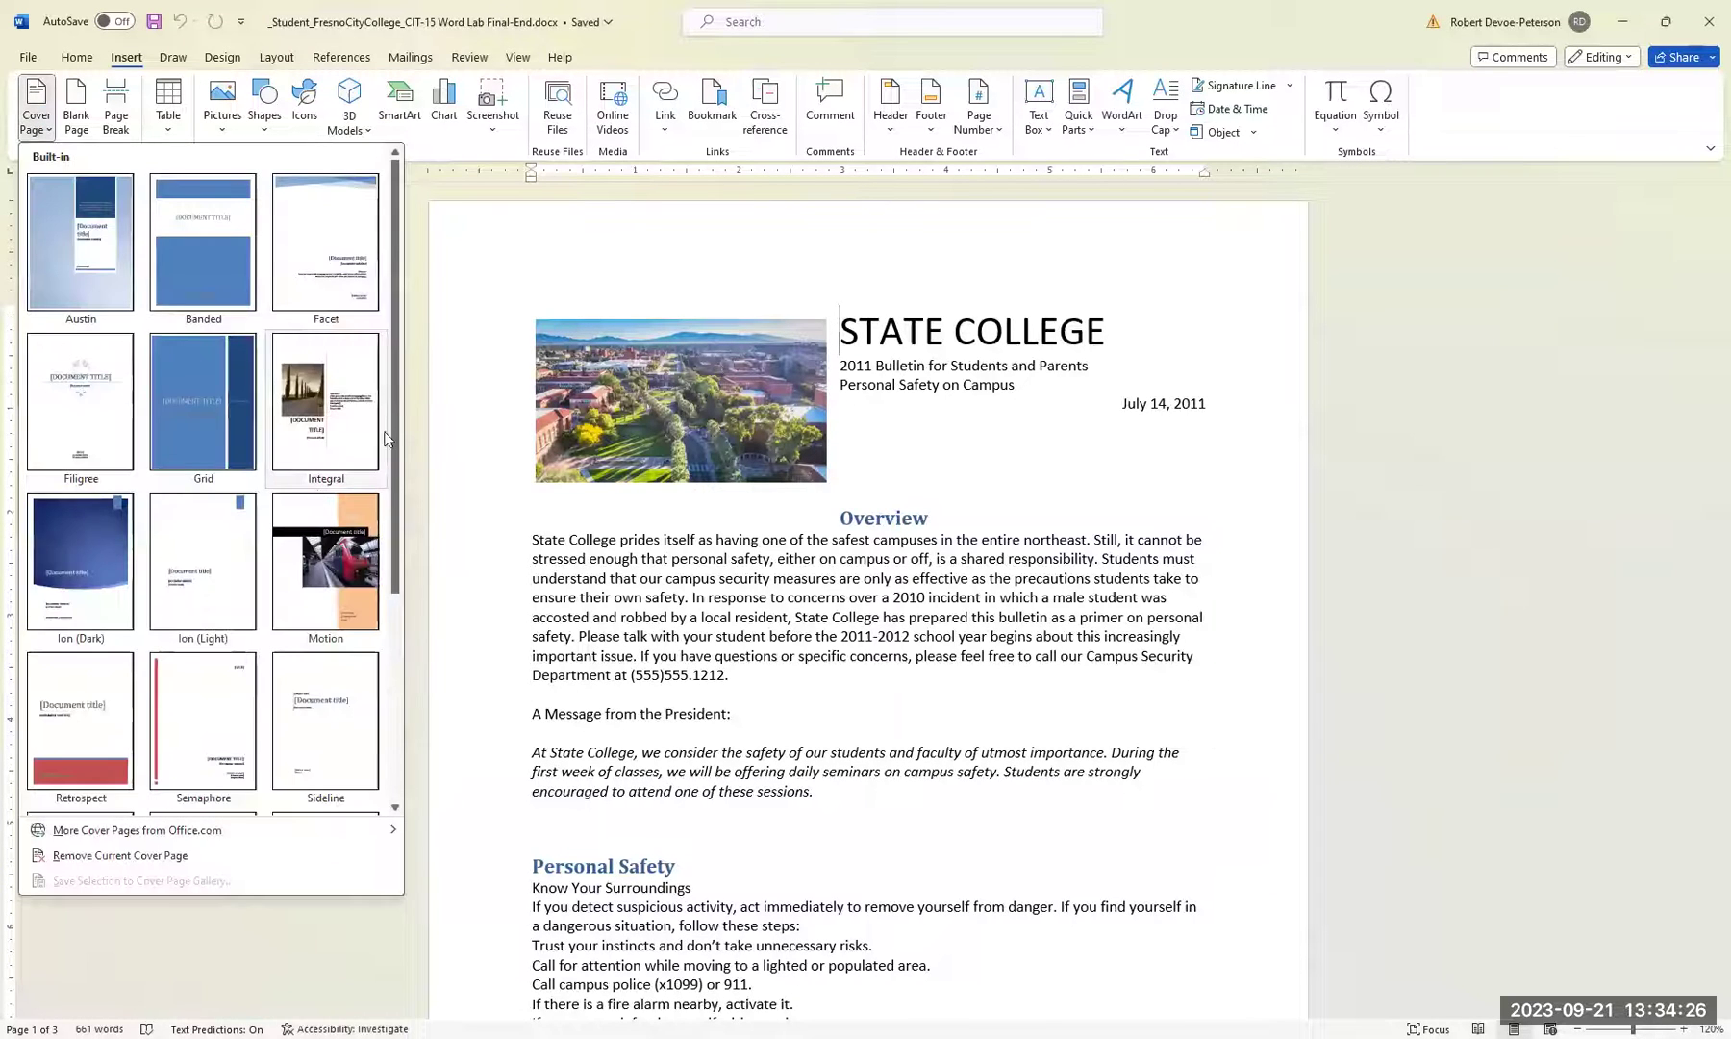
{"action": "scroll", "coordinate": [317, 461], "scroll_direction": "down", "scroll_amount": 3}
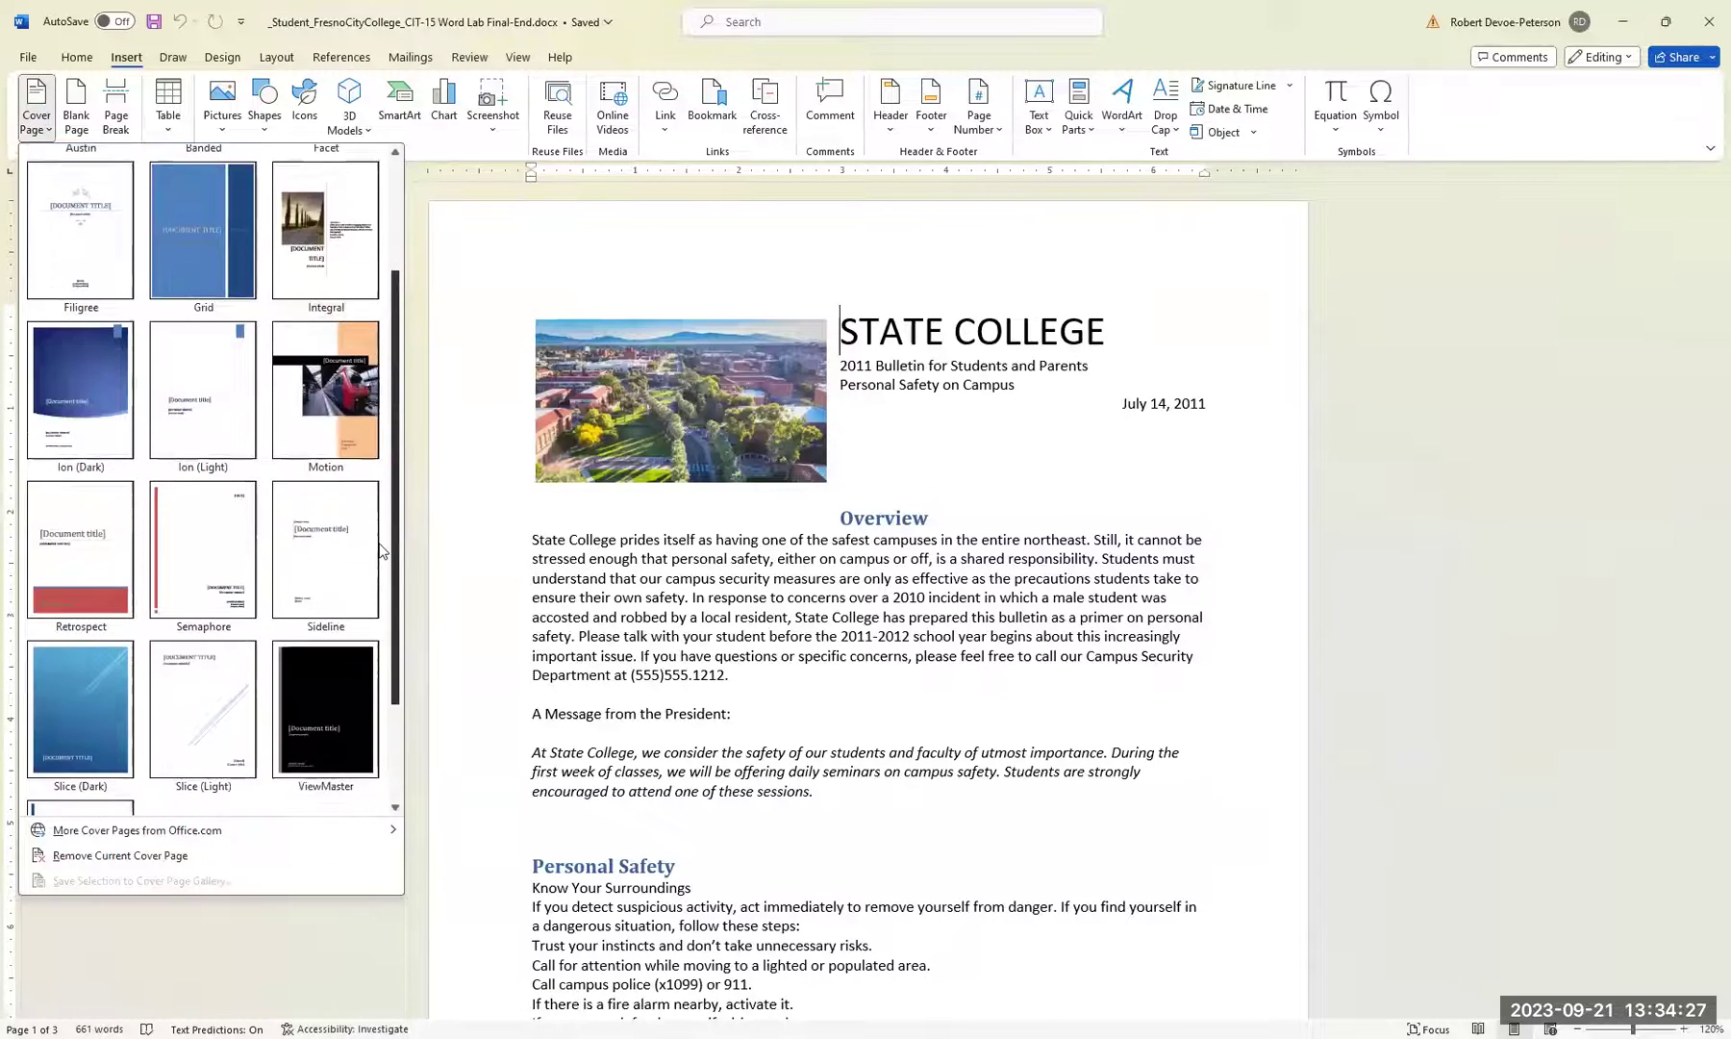
{"action": "left_click", "coordinate": [314, 540]}
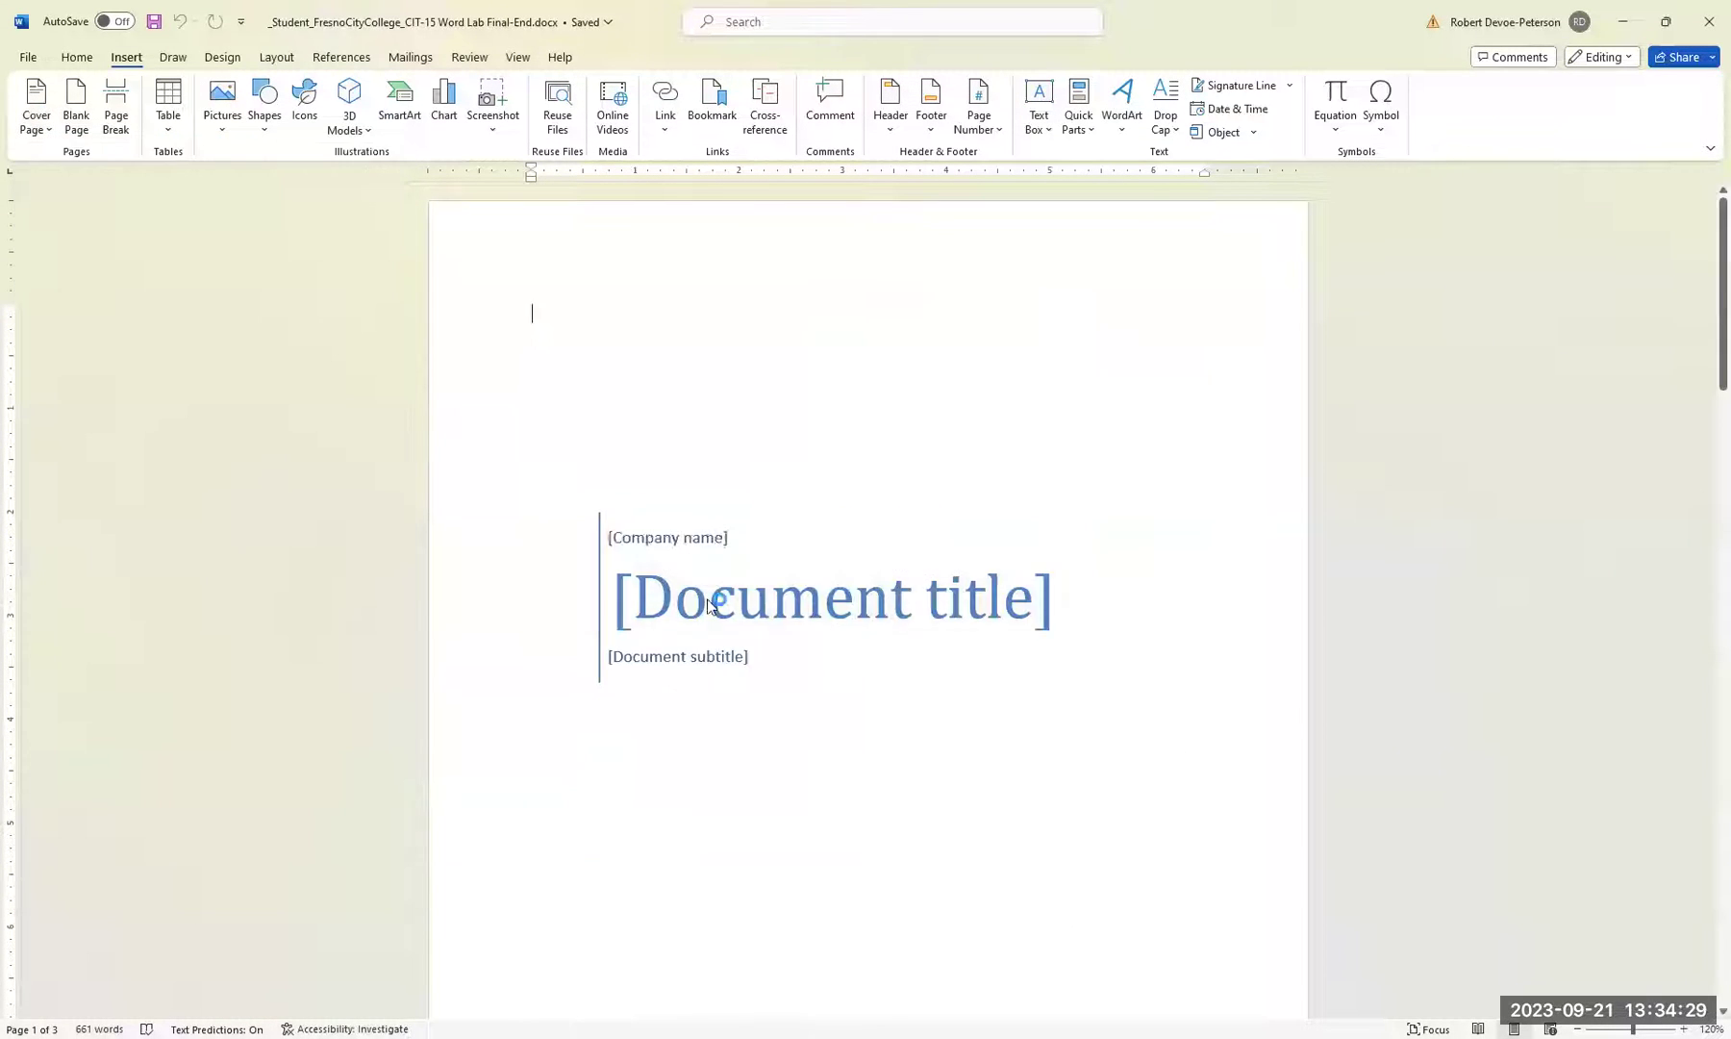
Replace the company name on the cover page with Fresno City College.
{"action": "left_click", "coordinate": [680, 536]}
{"action": "triple_click", "coordinate": [755, 537]}
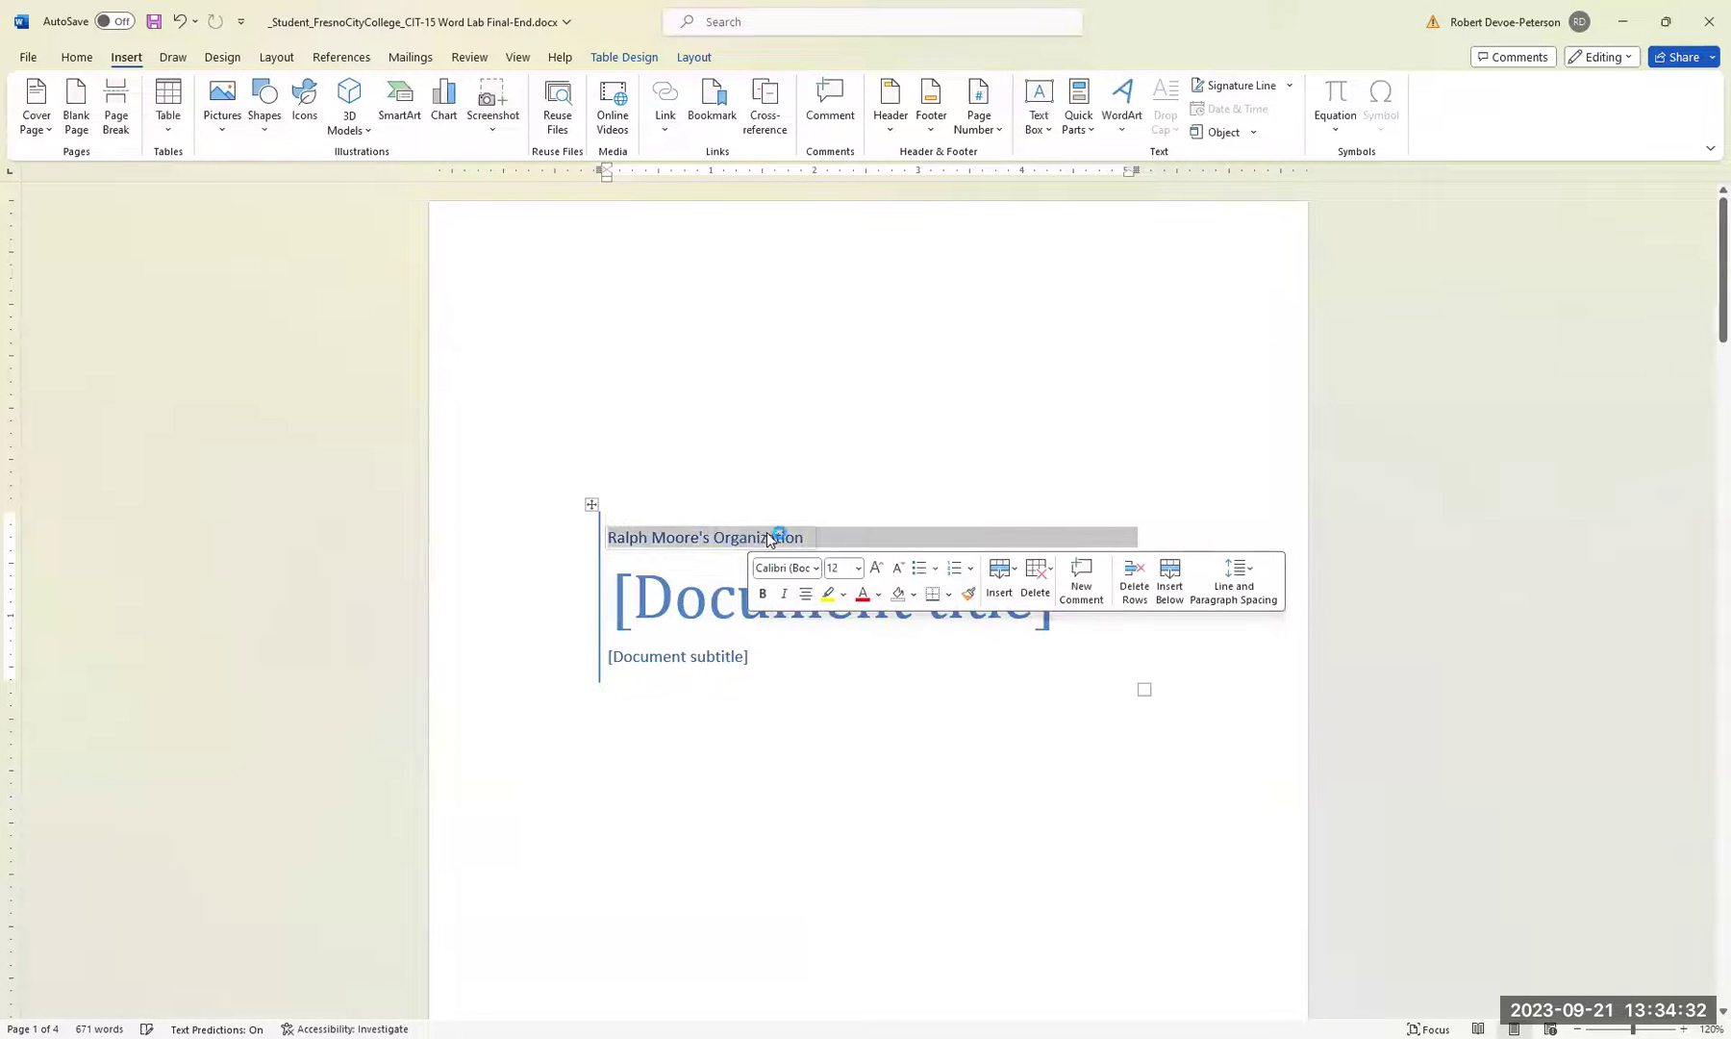
{"action": "left_click", "coordinate": [768, 537]}
{"action": "left_click_drag", "start_coordinate": [798, 537], "coordinate": [638, 544]}
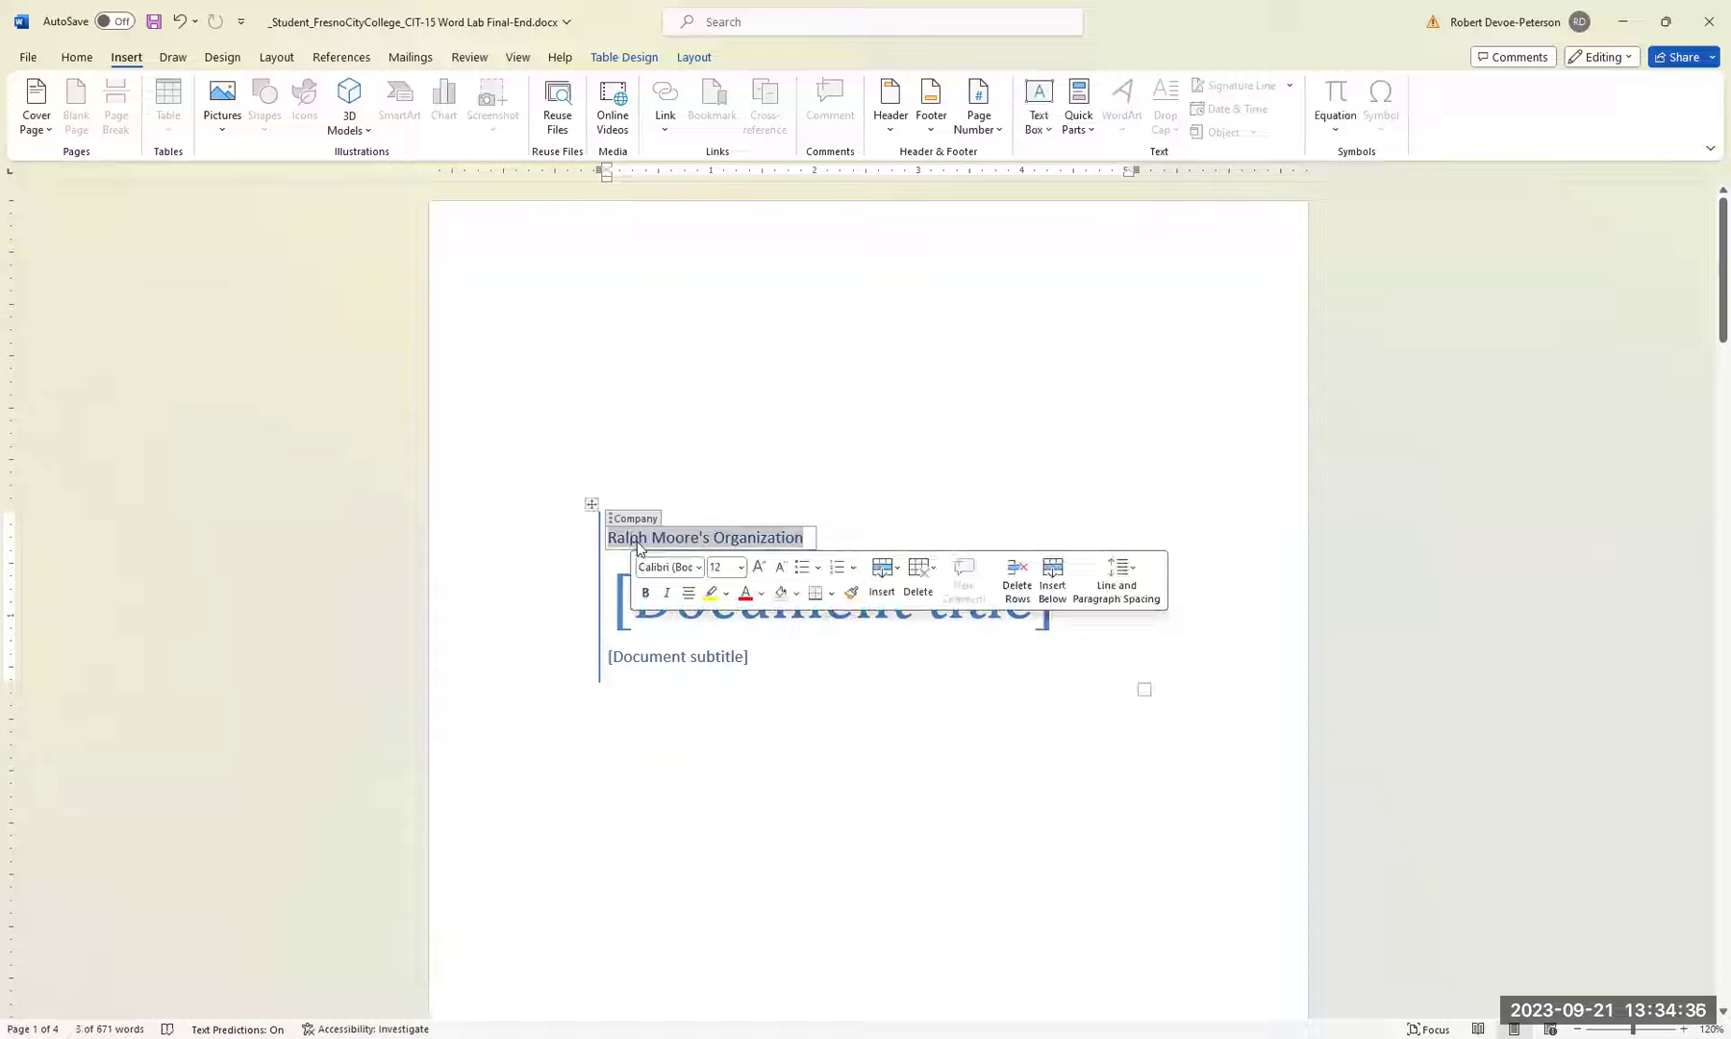
{"action": "type", "text": "Fresno City College"}
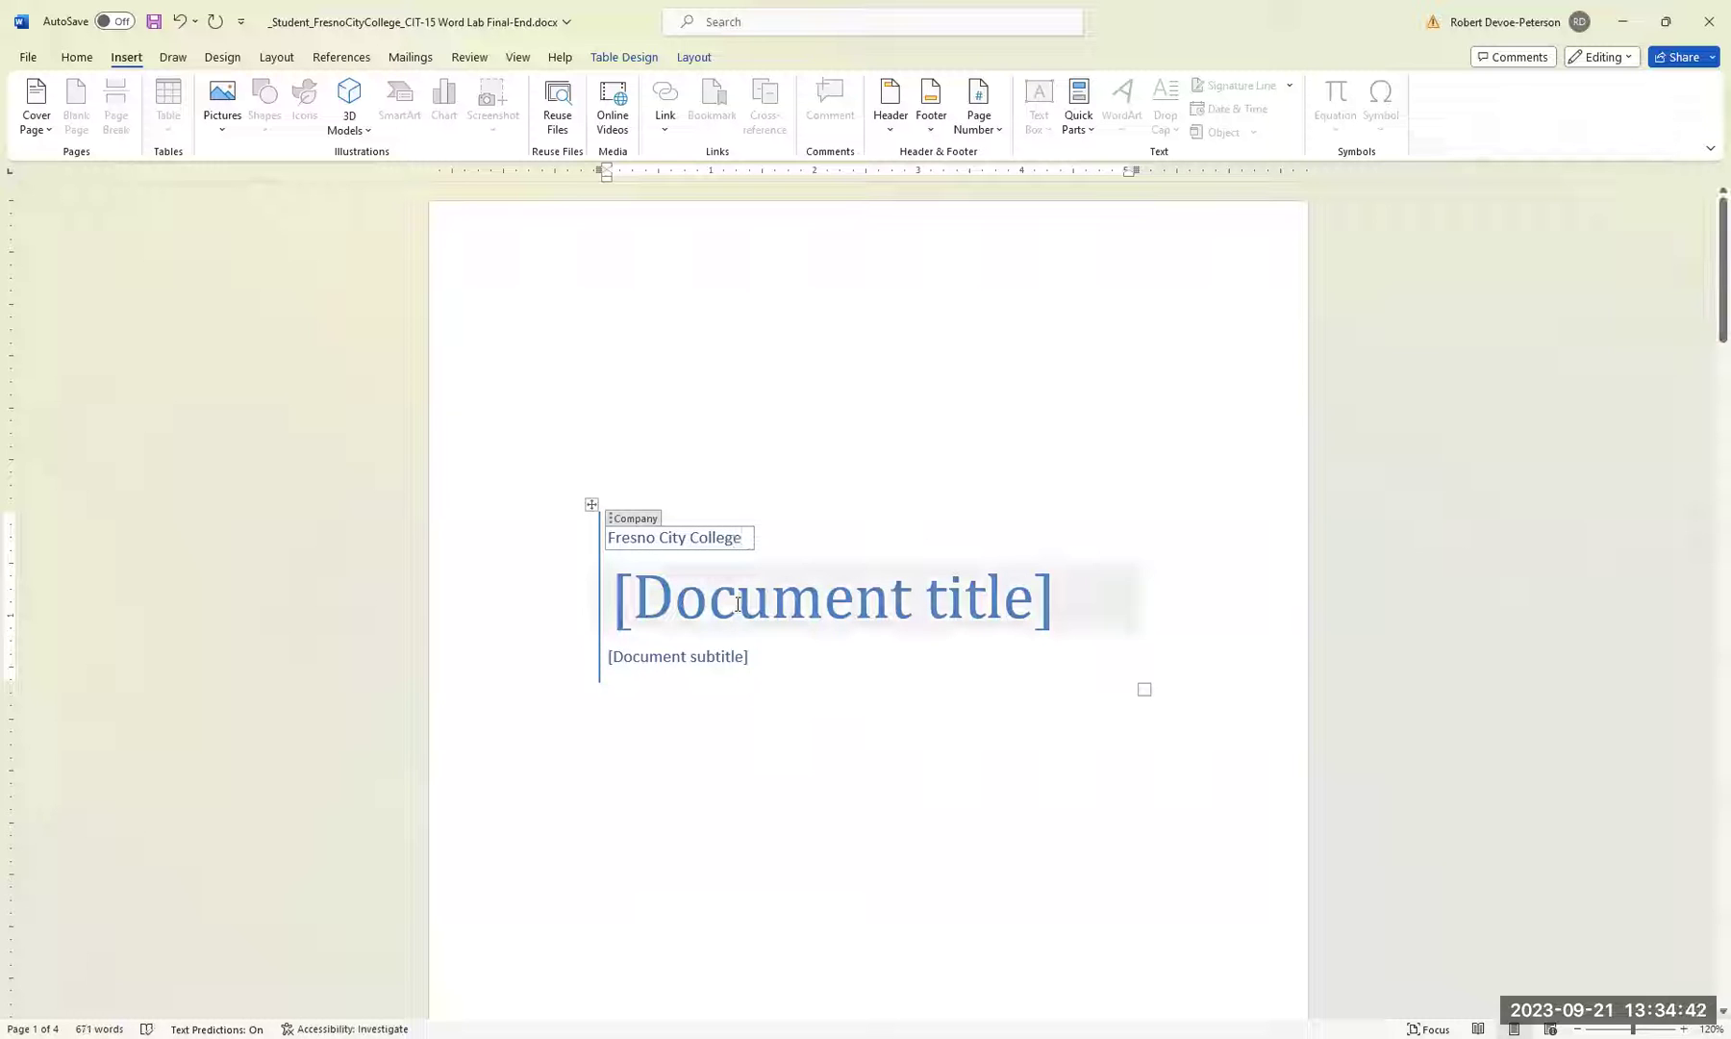
Set the cover page title to Word Test and the subtitle to CIT-15.
{"action": "left_click", "coordinate": [738, 604]}
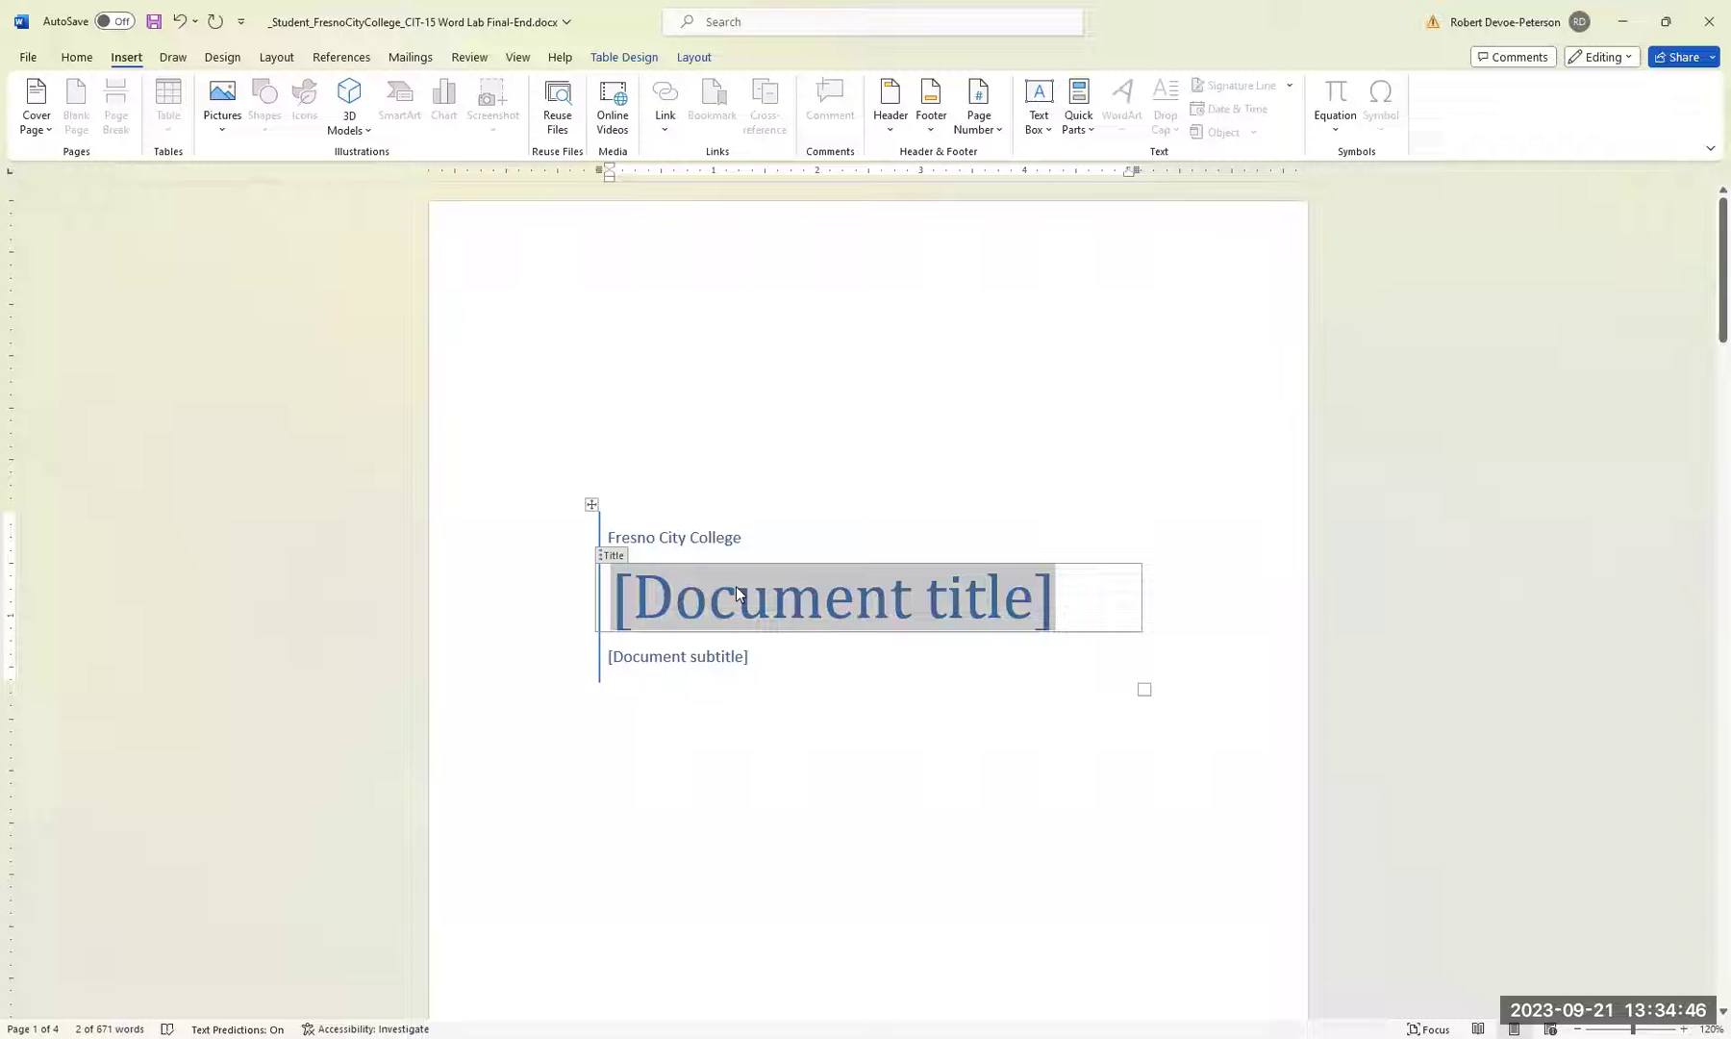
{"action": "type", "text": "Word Test"}
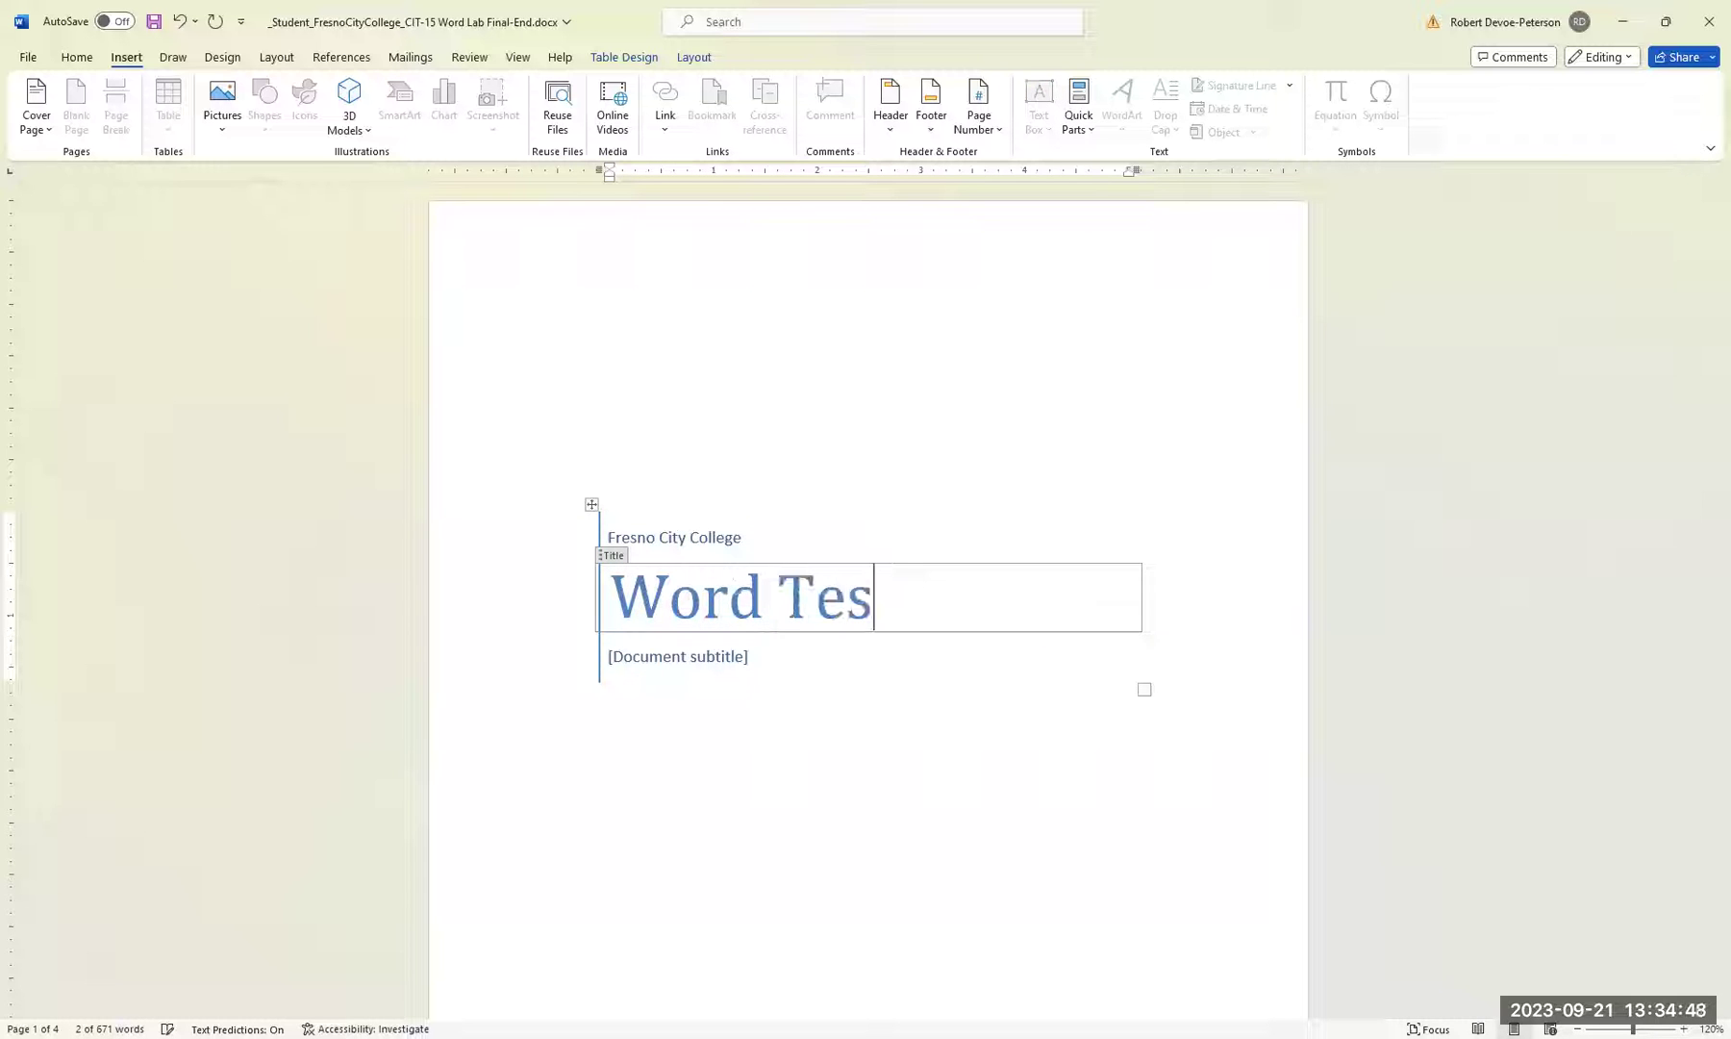
{"action": "left_click", "coordinate": [690, 658]}
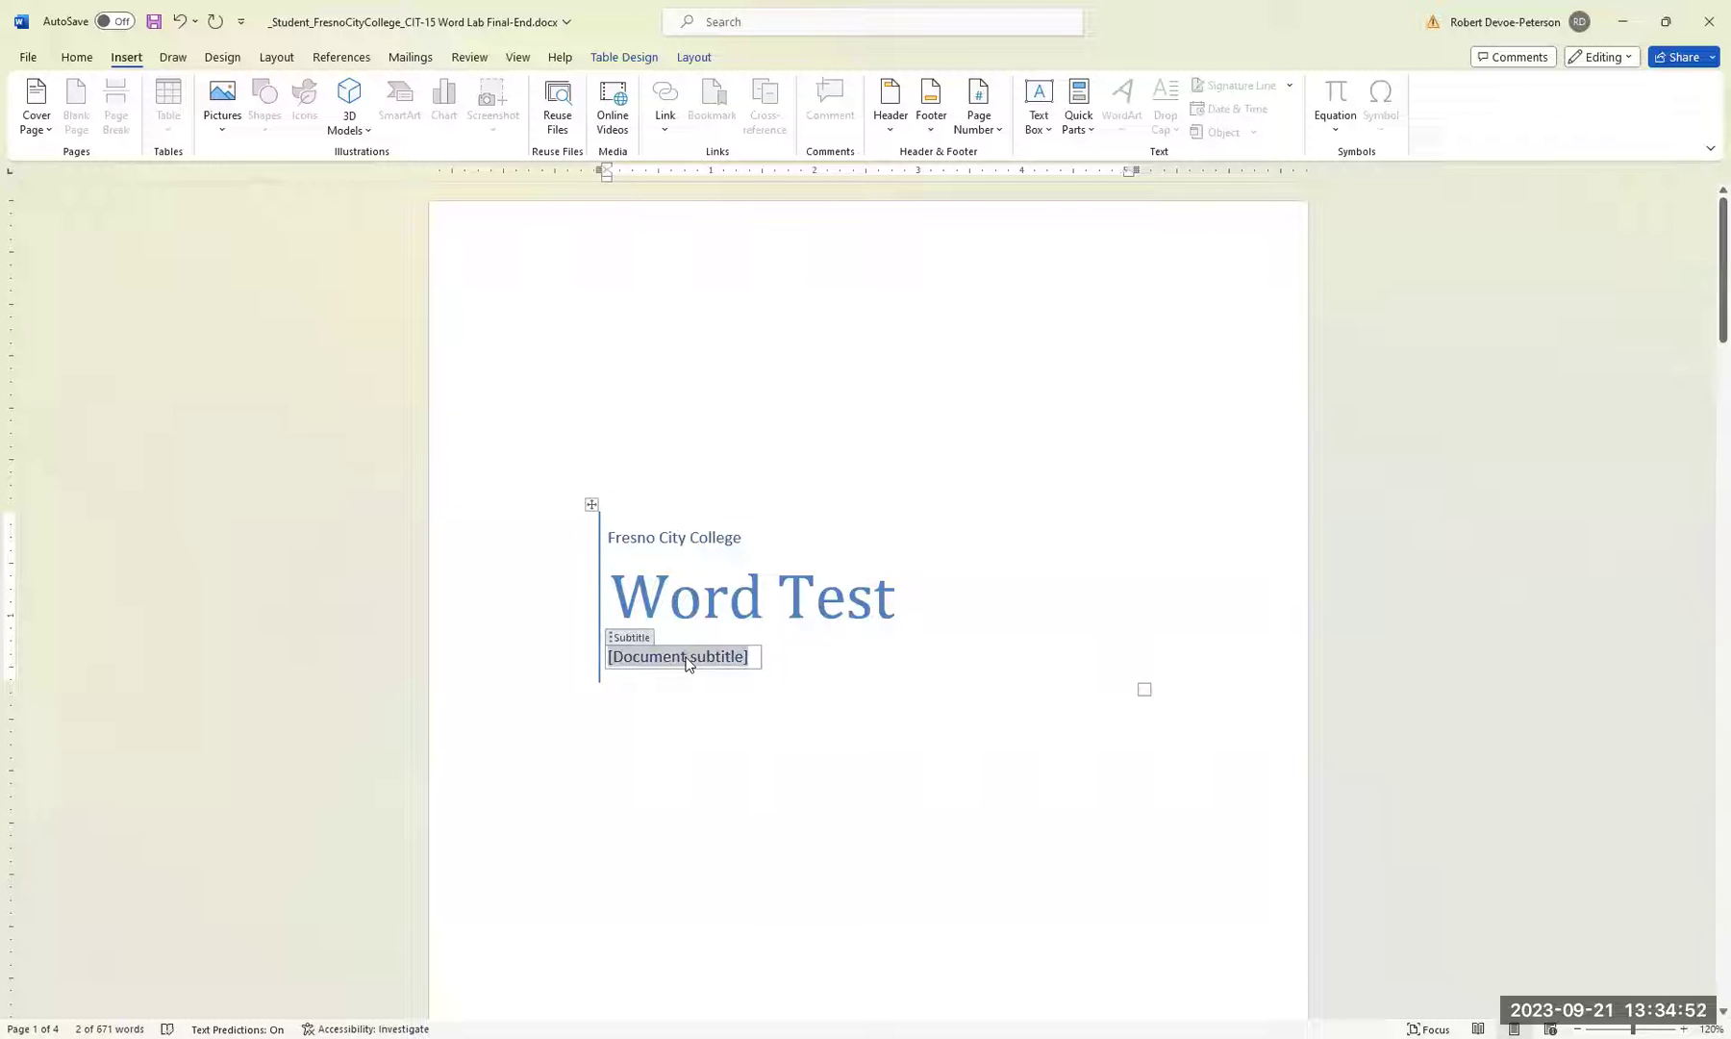
{"action": "type", "text": "CIT-"}
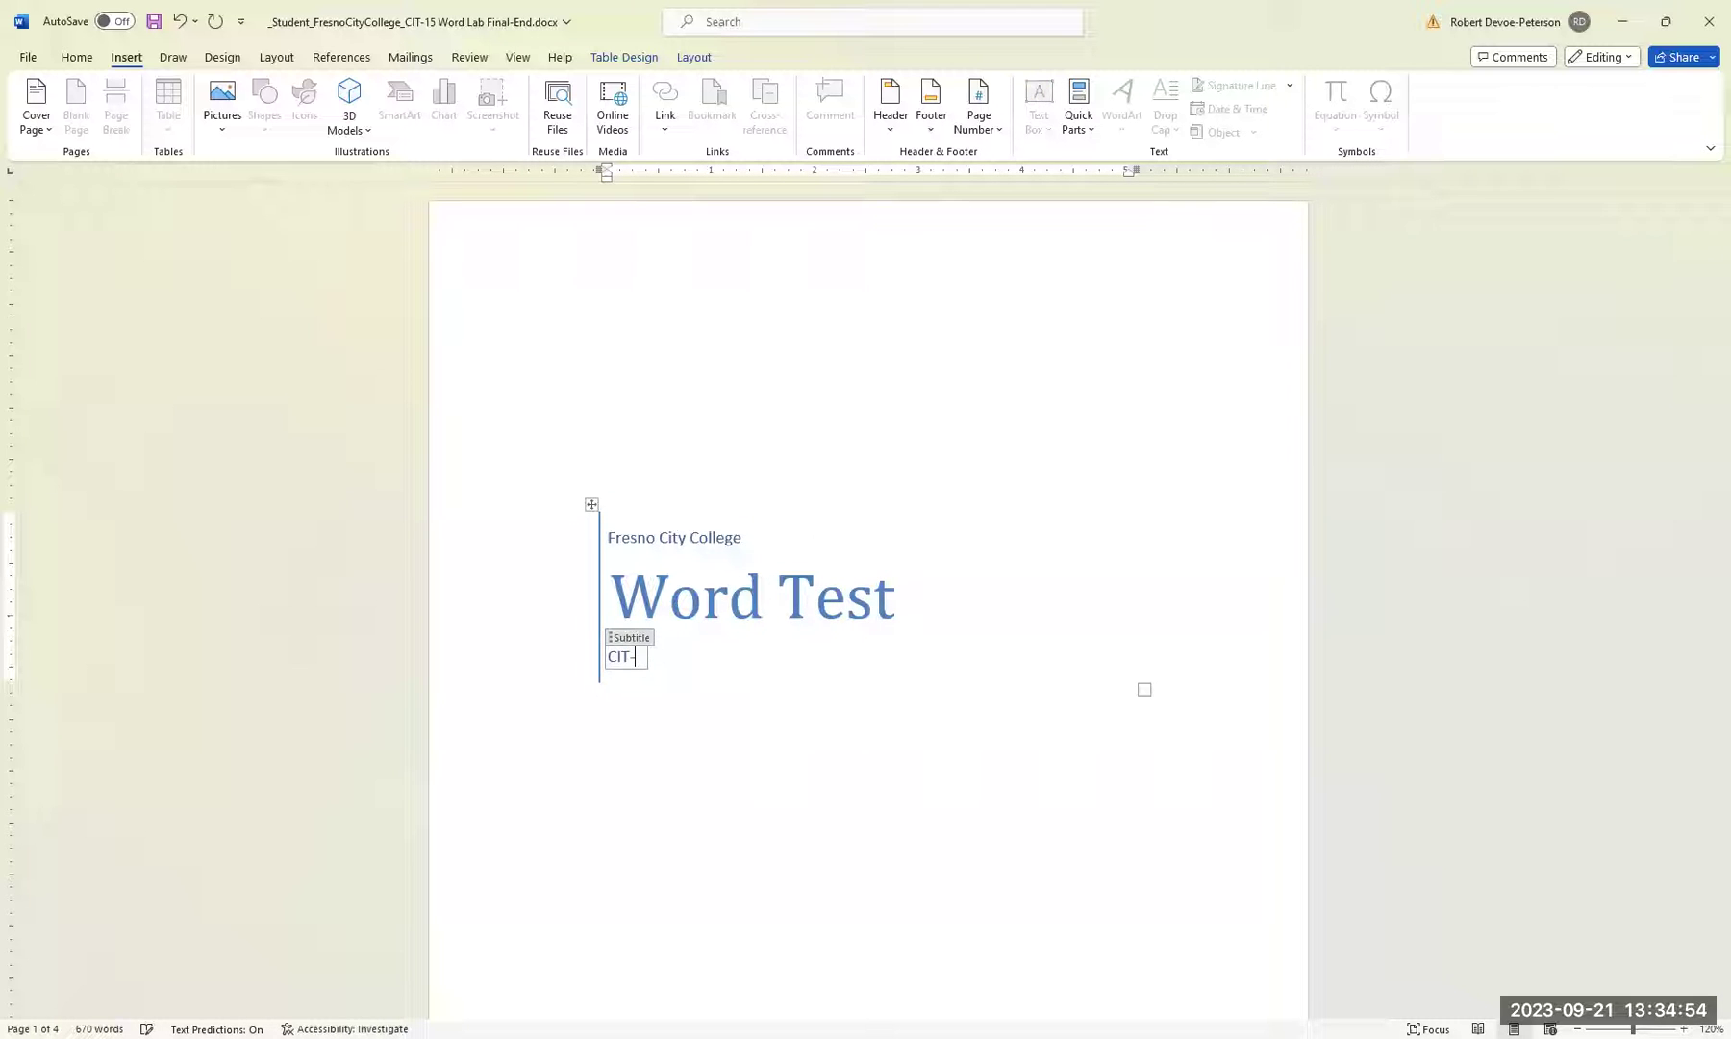
{"action": "type", "text": "15"}
Replace the cover page author with the student's full name and enter 9-21-2023 as the date.
{"action": "scroll", "coordinate": [751, 696], "scroll_direction": "down", "scroll_amount": 4}
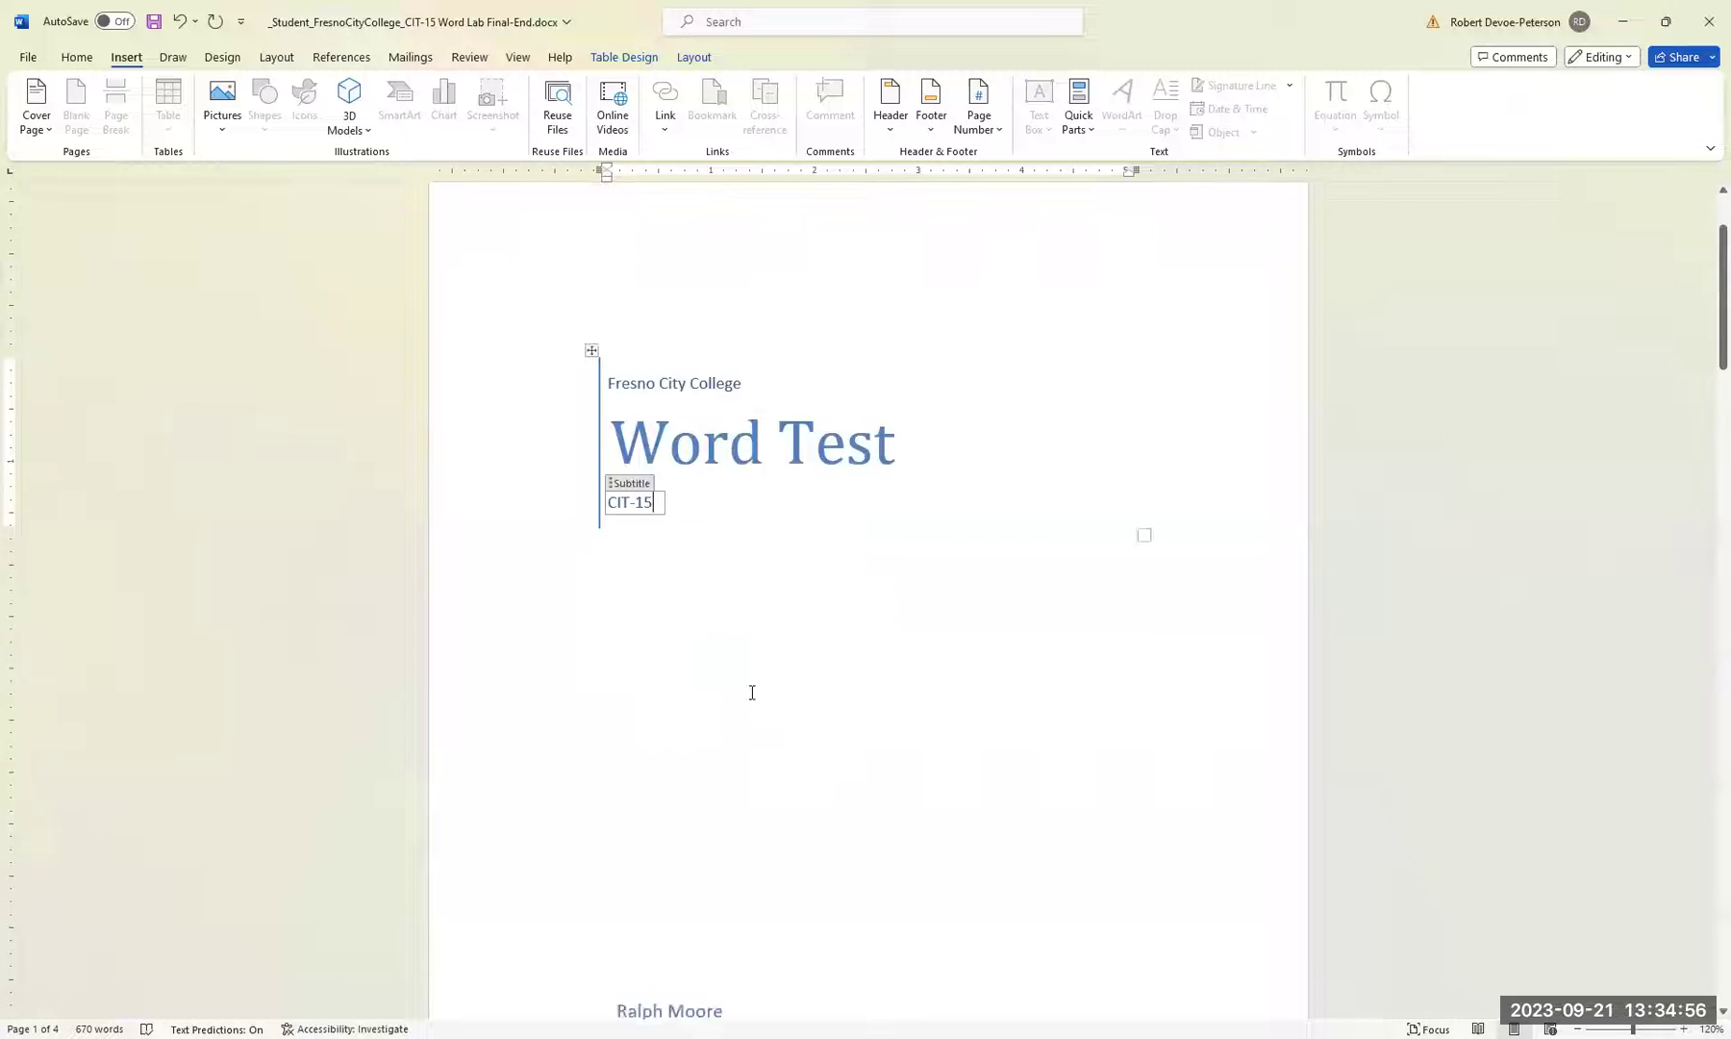
{"action": "left_click", "coordinate": [657, 754]}
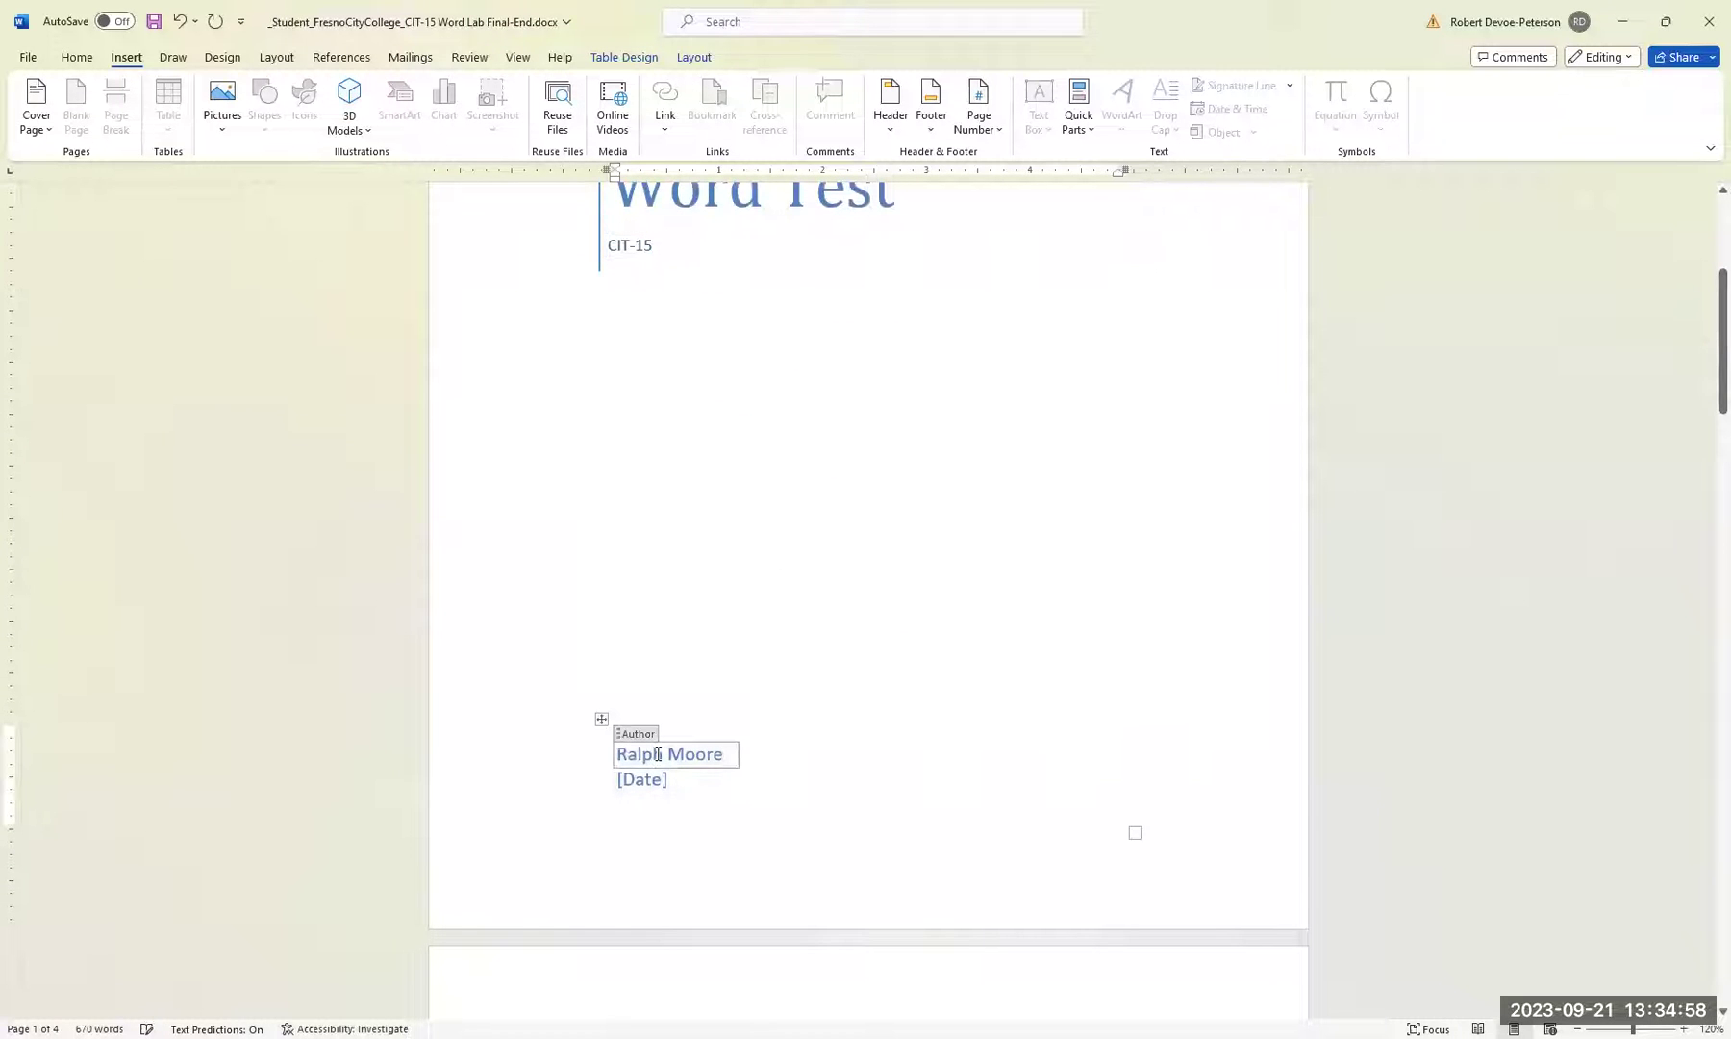
{"action": "left_click_drag", "start_coordinate": [725, 752], "coordinate": [660, 752]}
{"action": "type", "text": "Wi"}
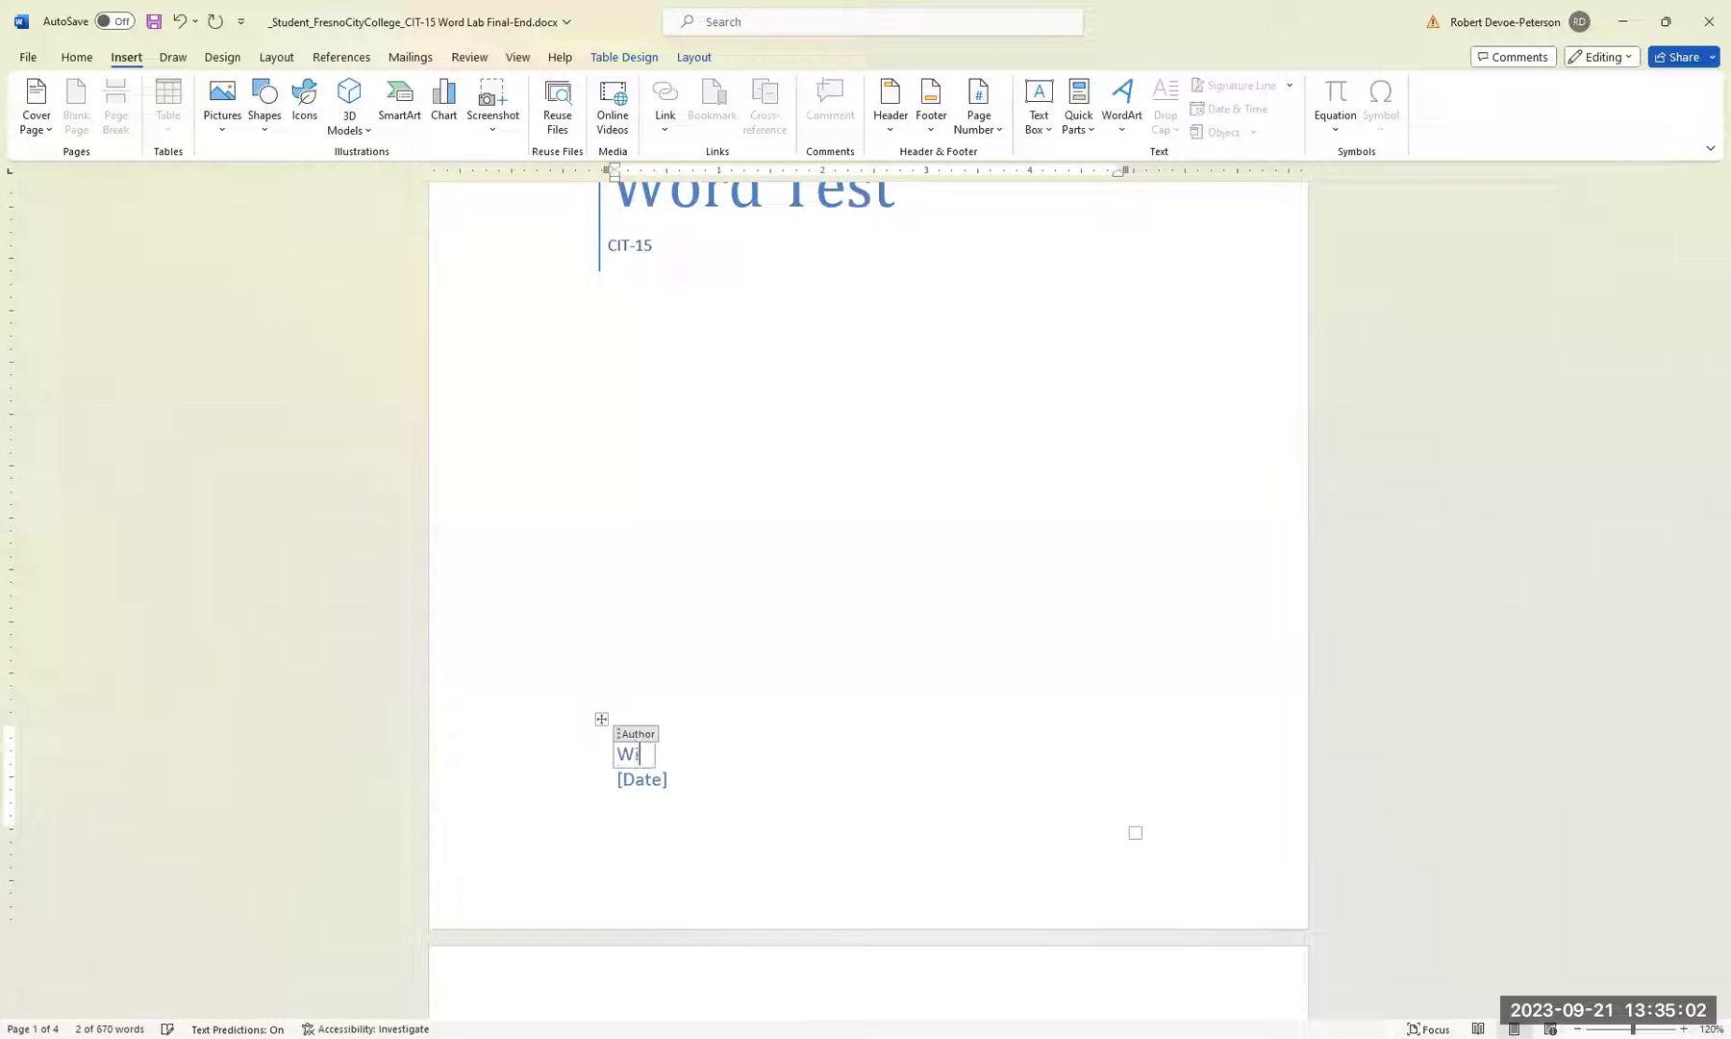
{"action": "type", "text": "llie Wonka"}
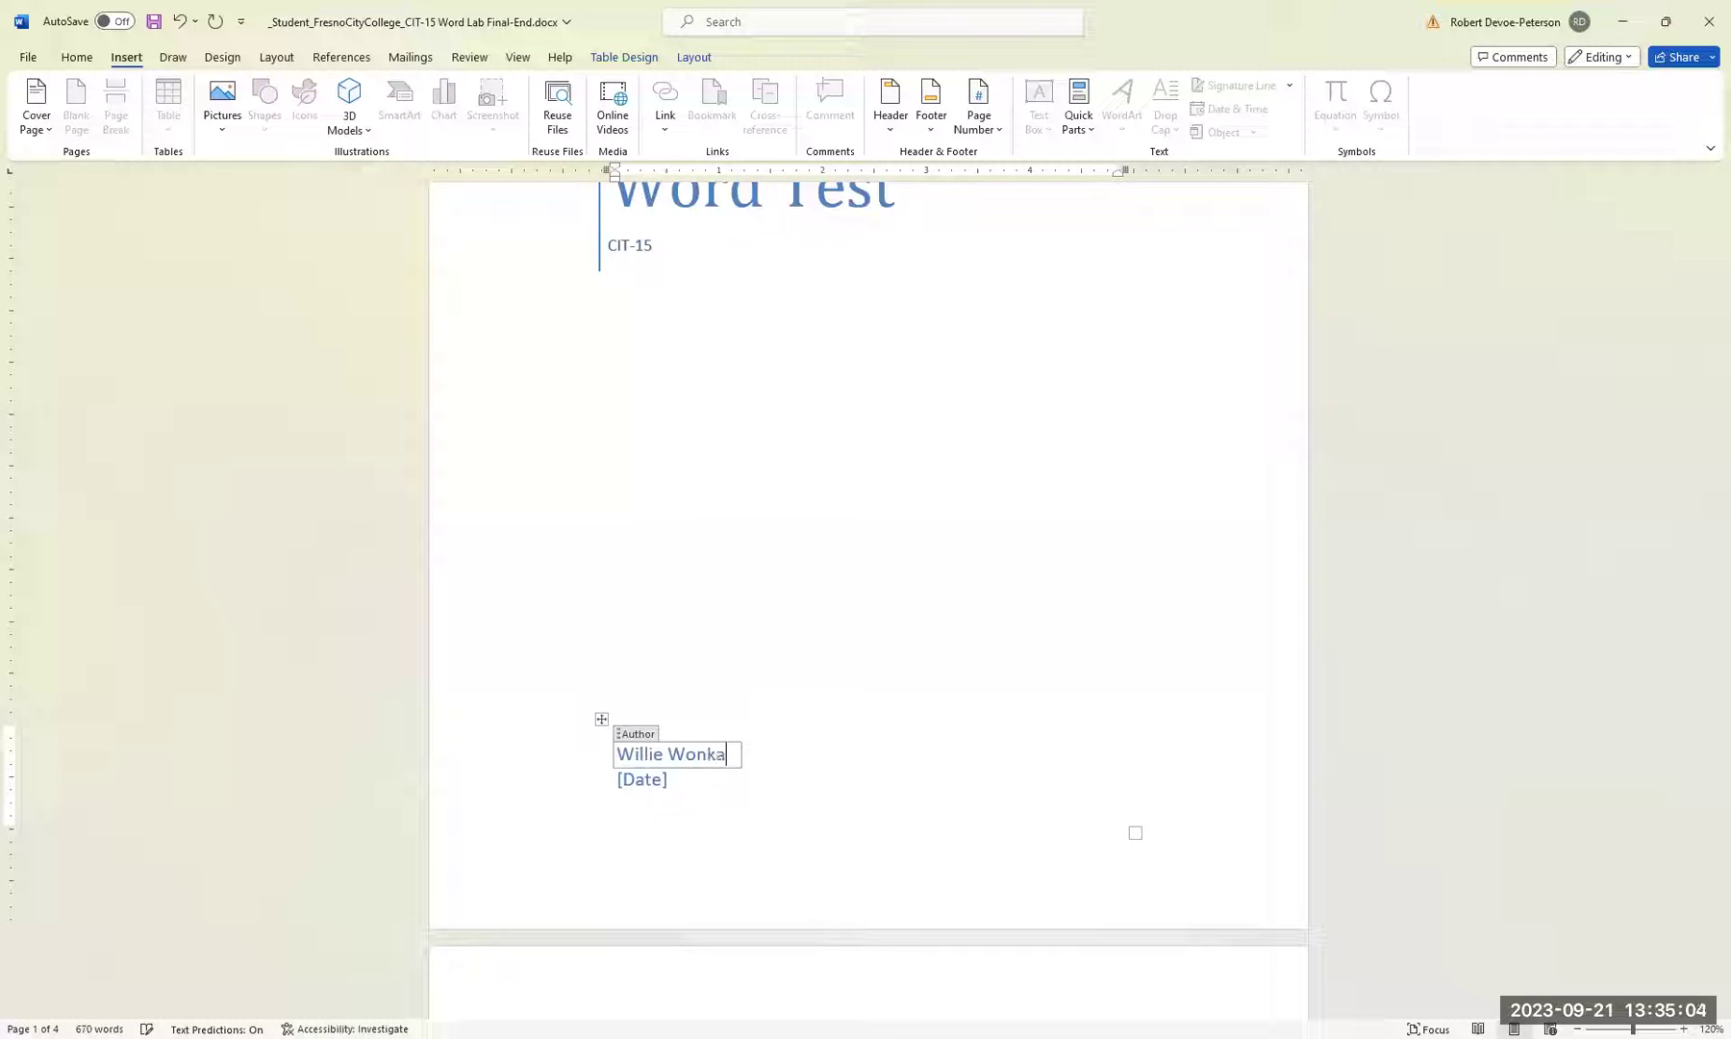
{"action": "key", "text": "Down"}
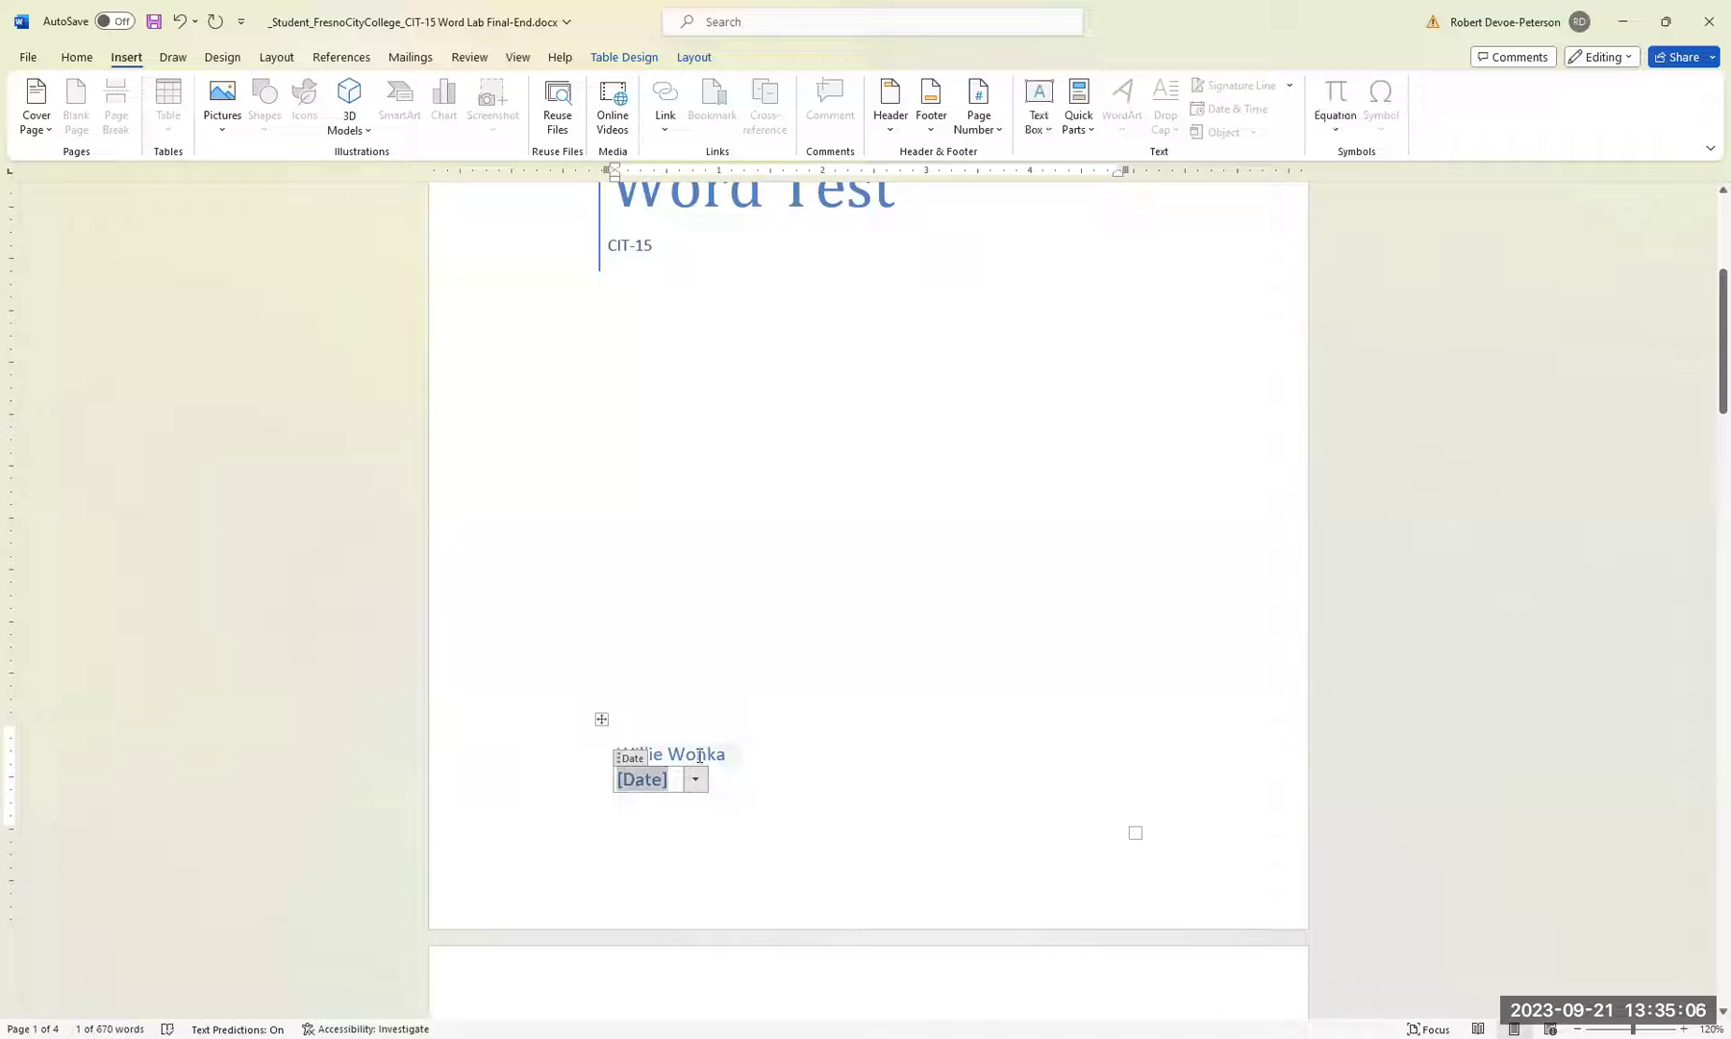
{"action": "type", "text": "9-21-2023"}
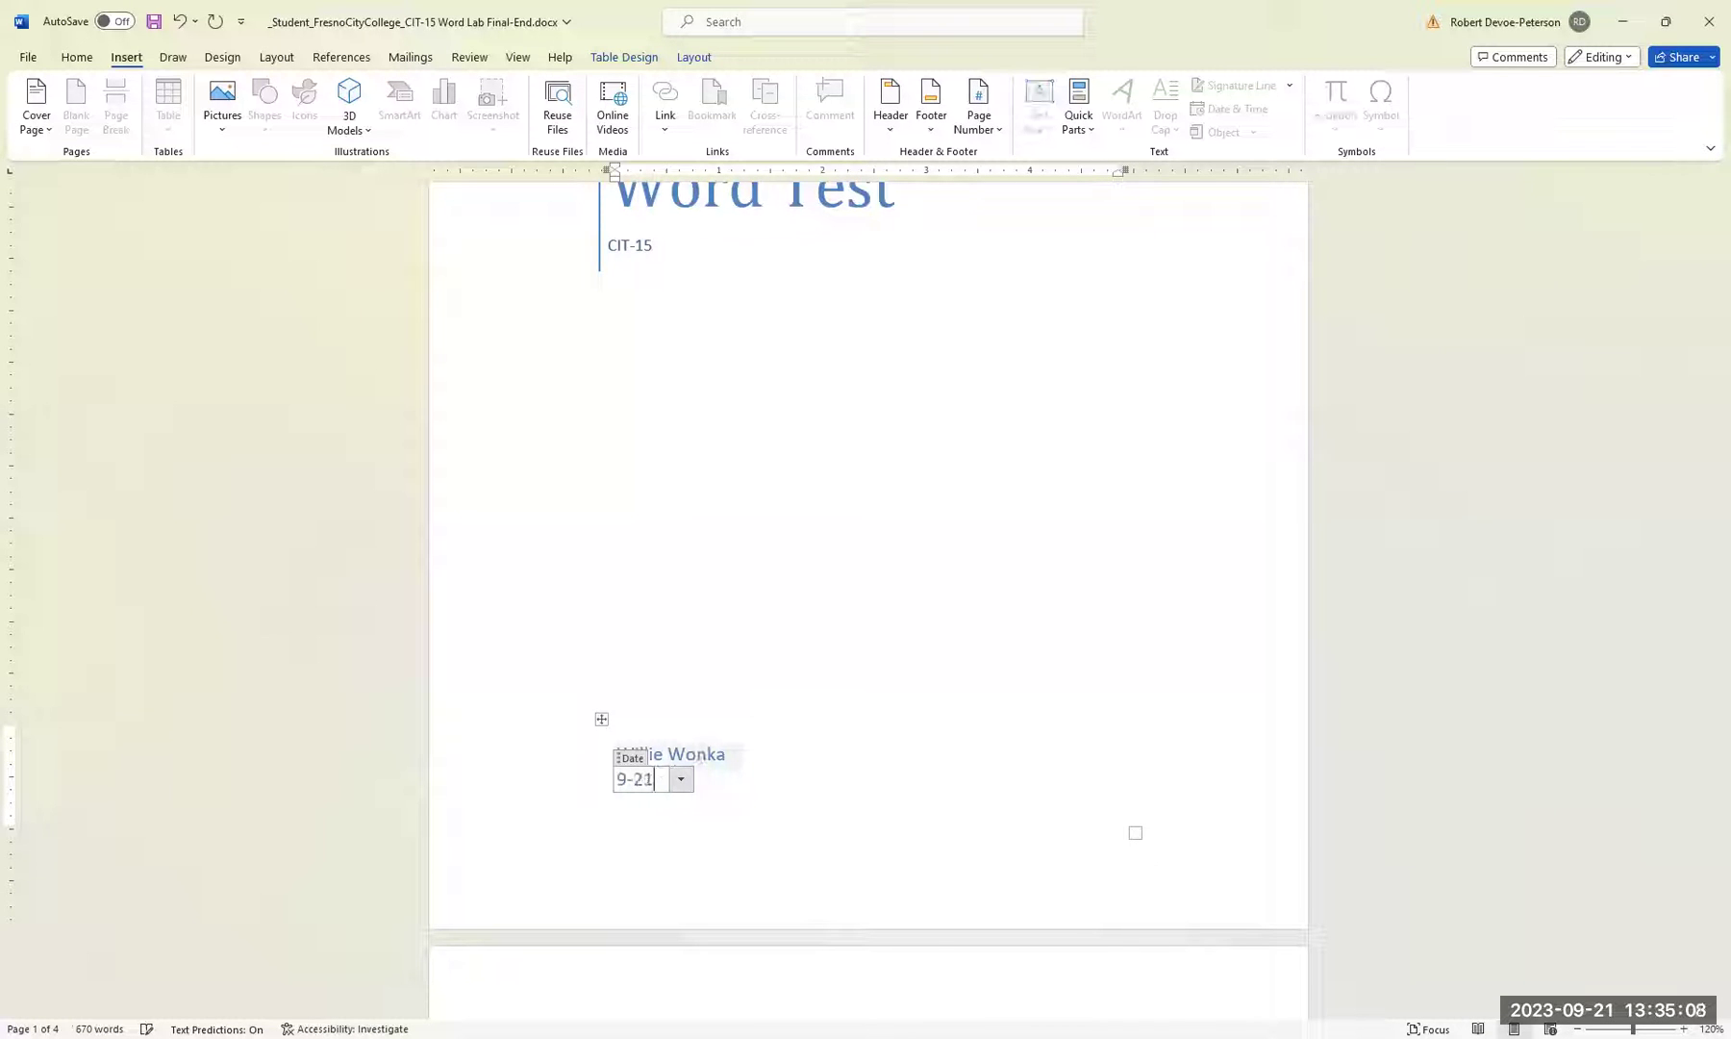
{"action": "left_click", "coordinate": [978, 699]}
Set a custom left margin of 1.5 inches for the whole document.
{"action": "scroll", "coordinate": [856, 757], "scroll_direction": "down", "scroll_amount": 2}
{"action": "scroll", "coordinate": [856, 757], "scroll_direction": "down", "scroll_amount": 2}
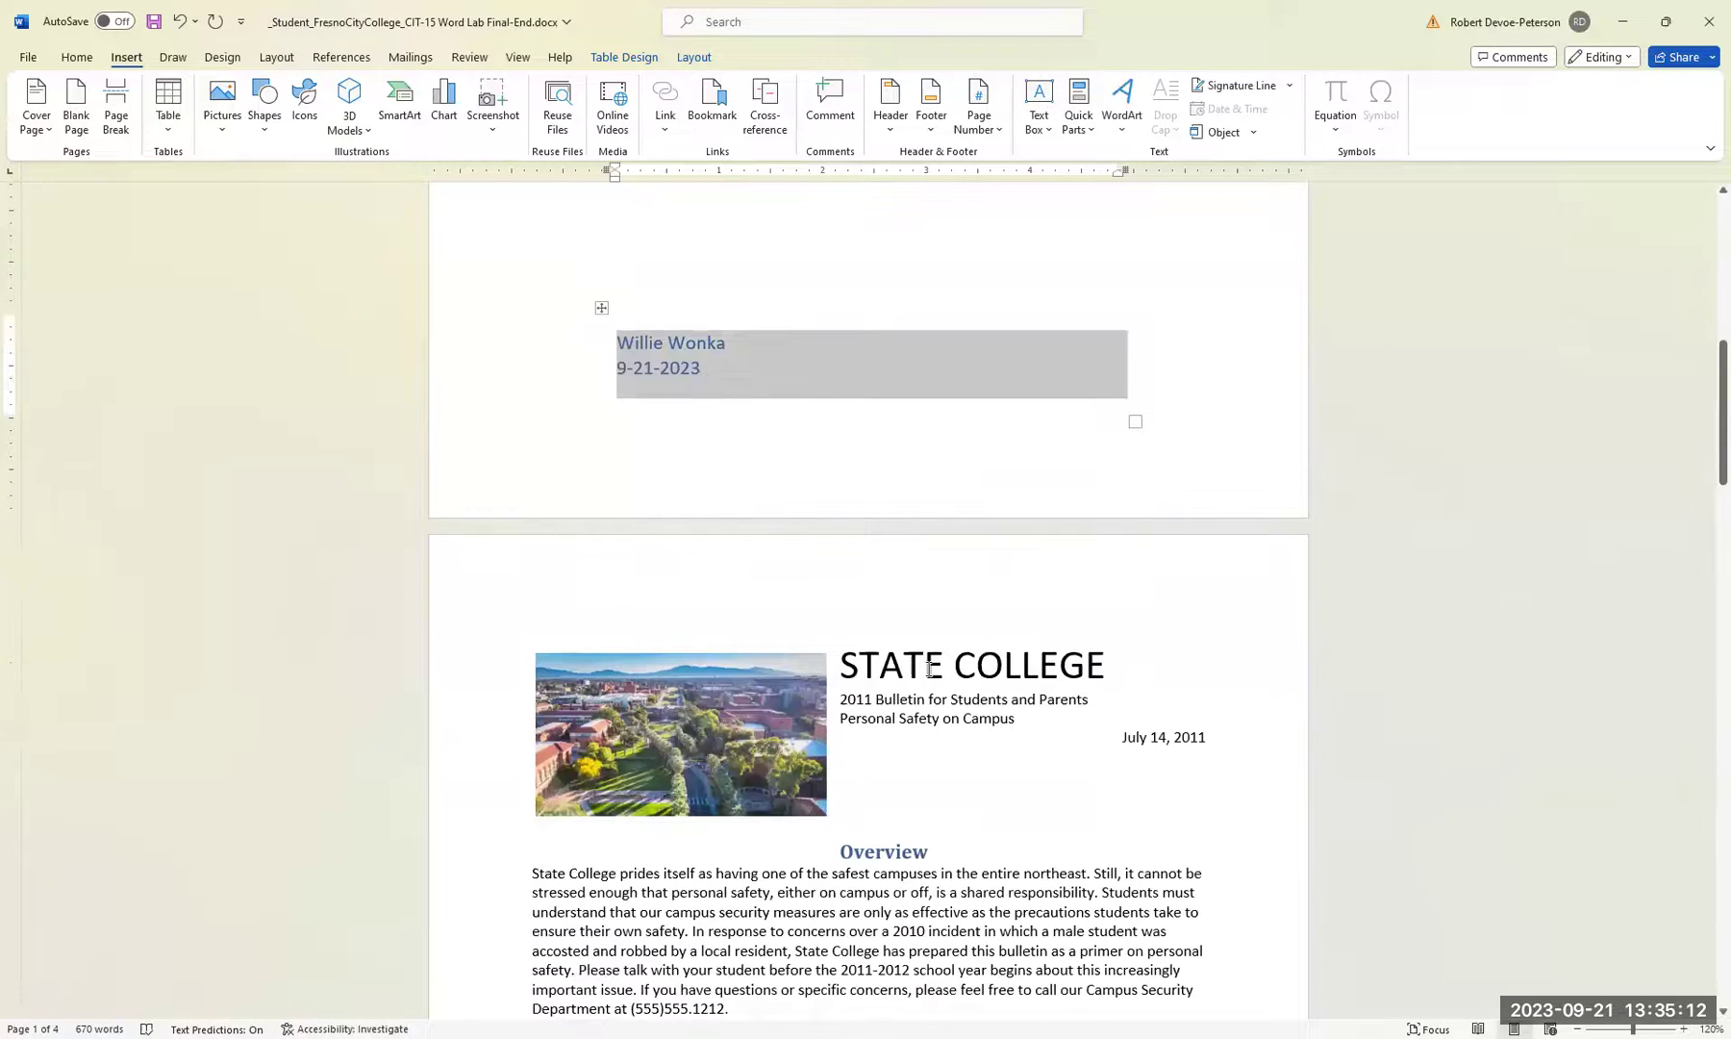
{"action": "left_click", "coordinate": [928, 665]}
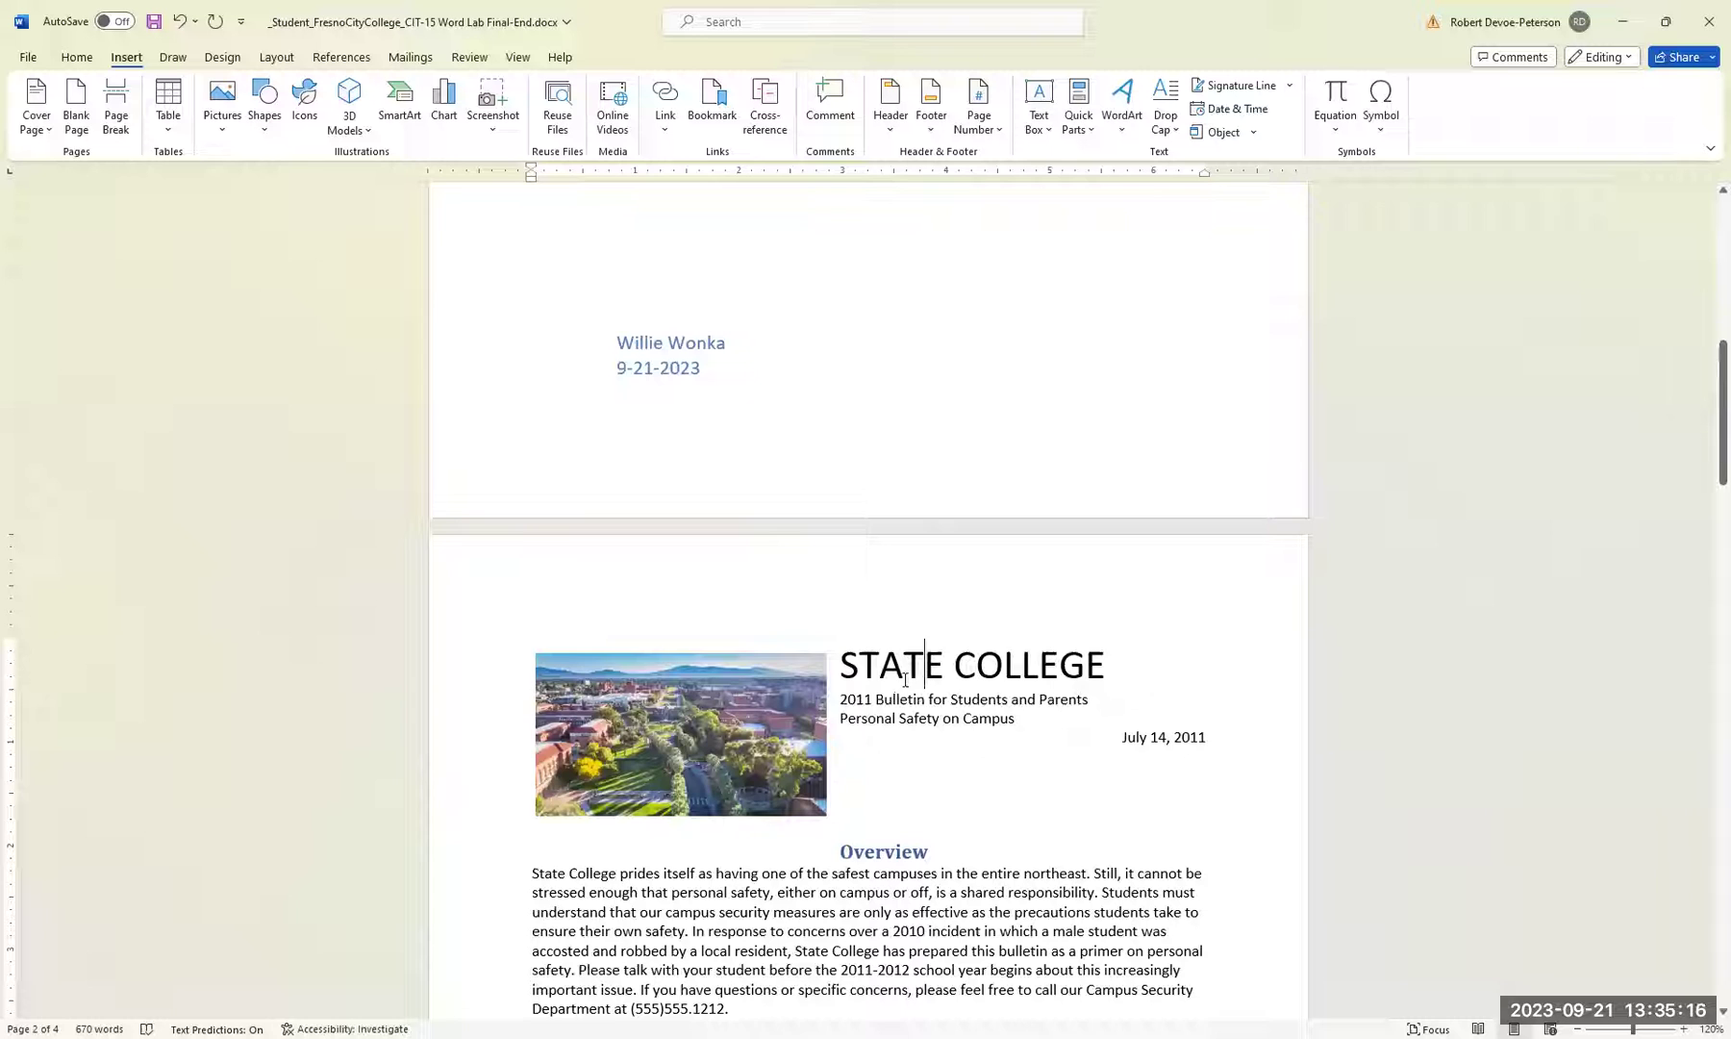
{"action": "left_click", "coordinate": [274, 58]}
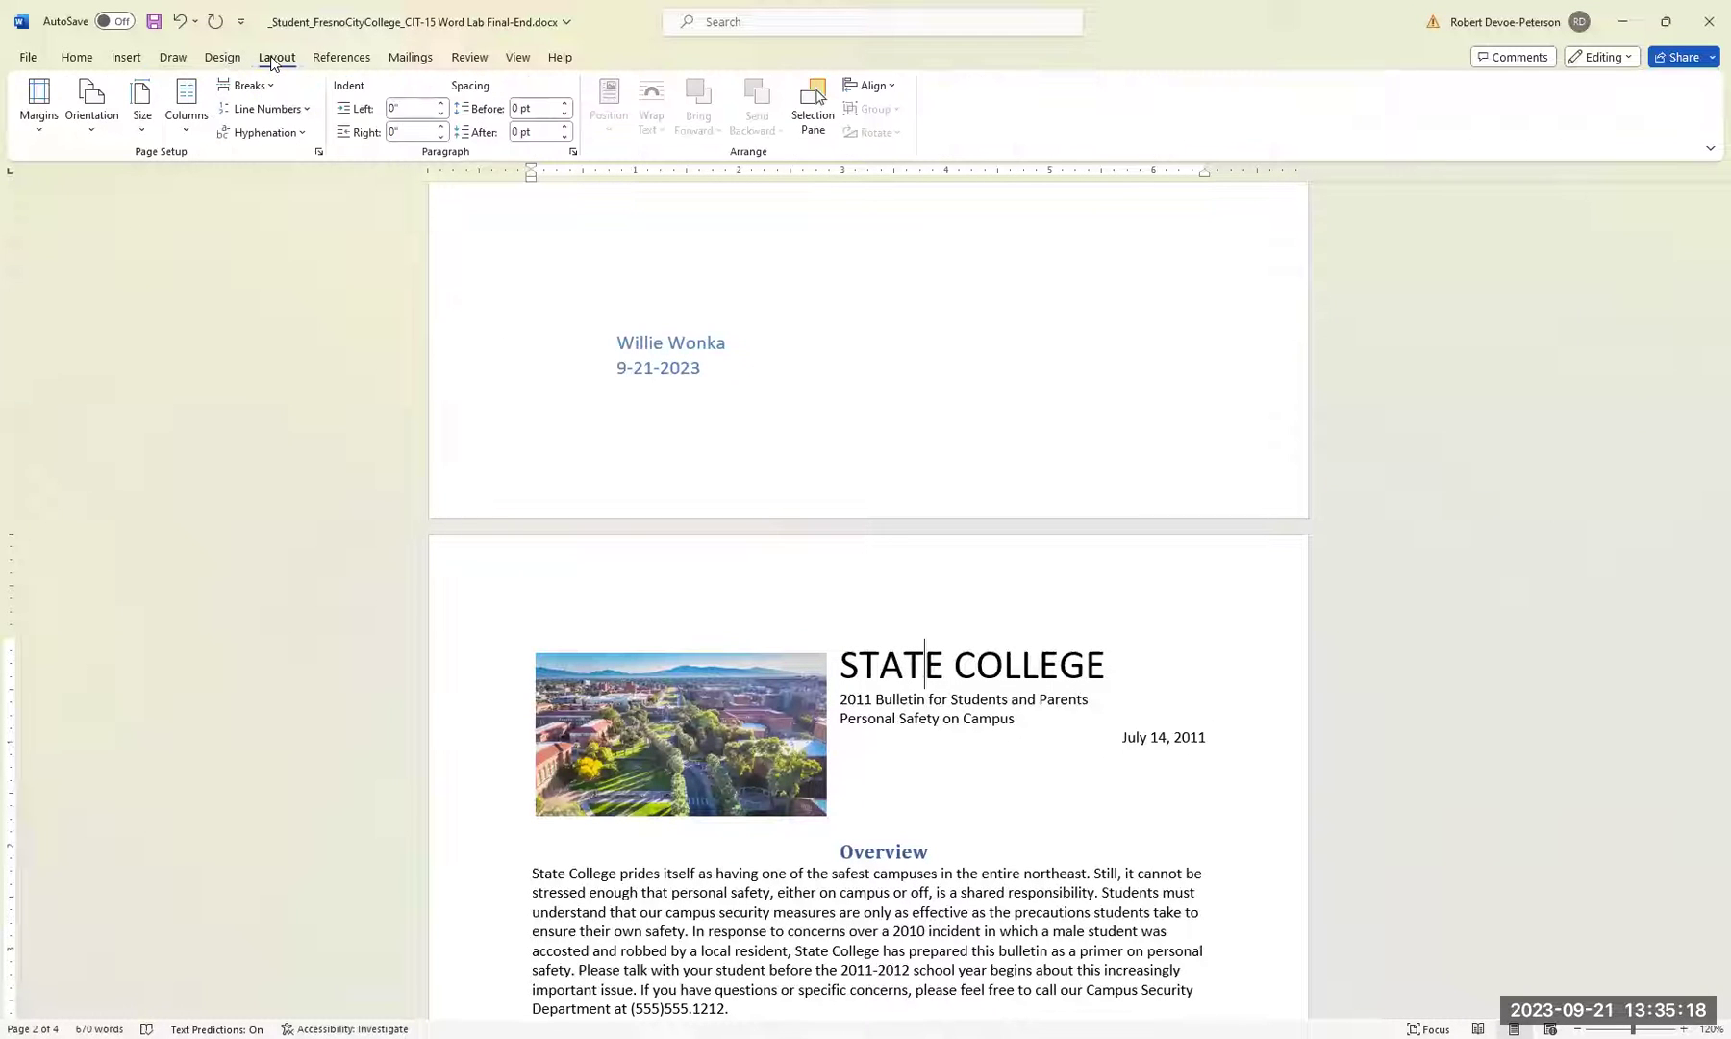
{"action": "left_click", "coordinate": [39, 116]}
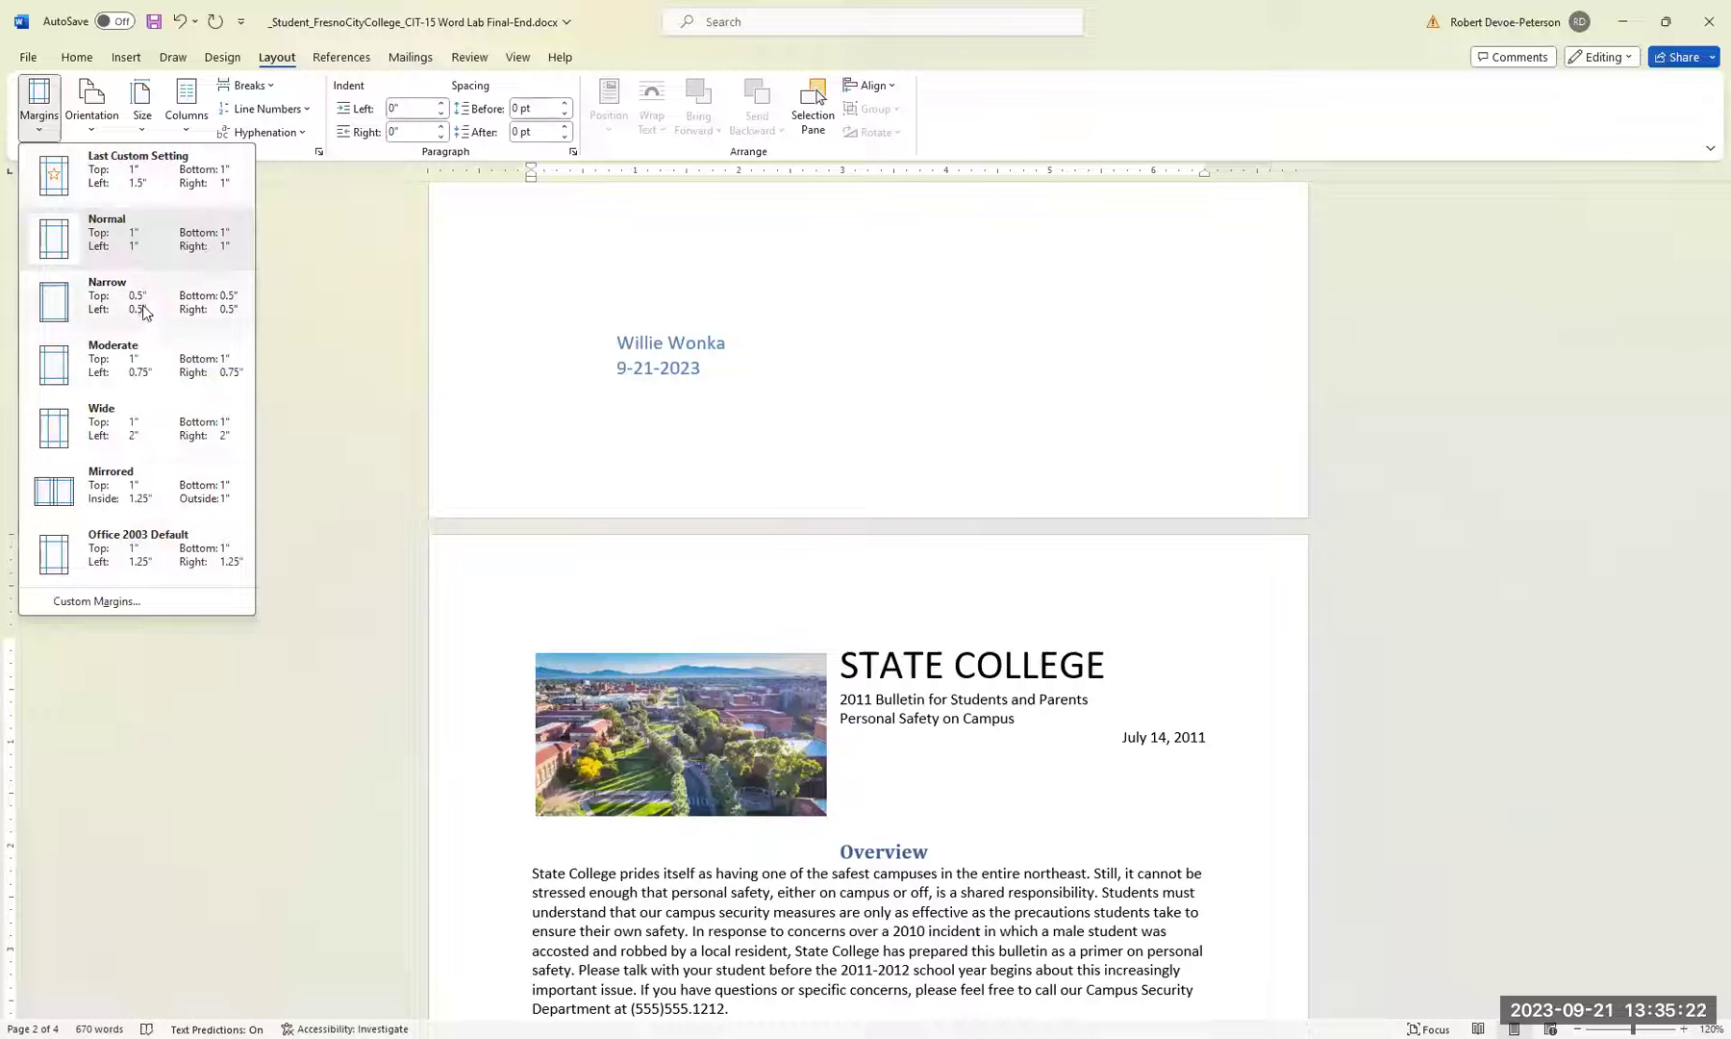
{"action": "left_click", "coordinate": [96, 602]}
{"action": "double_click", "coordinate": [774, 368]}
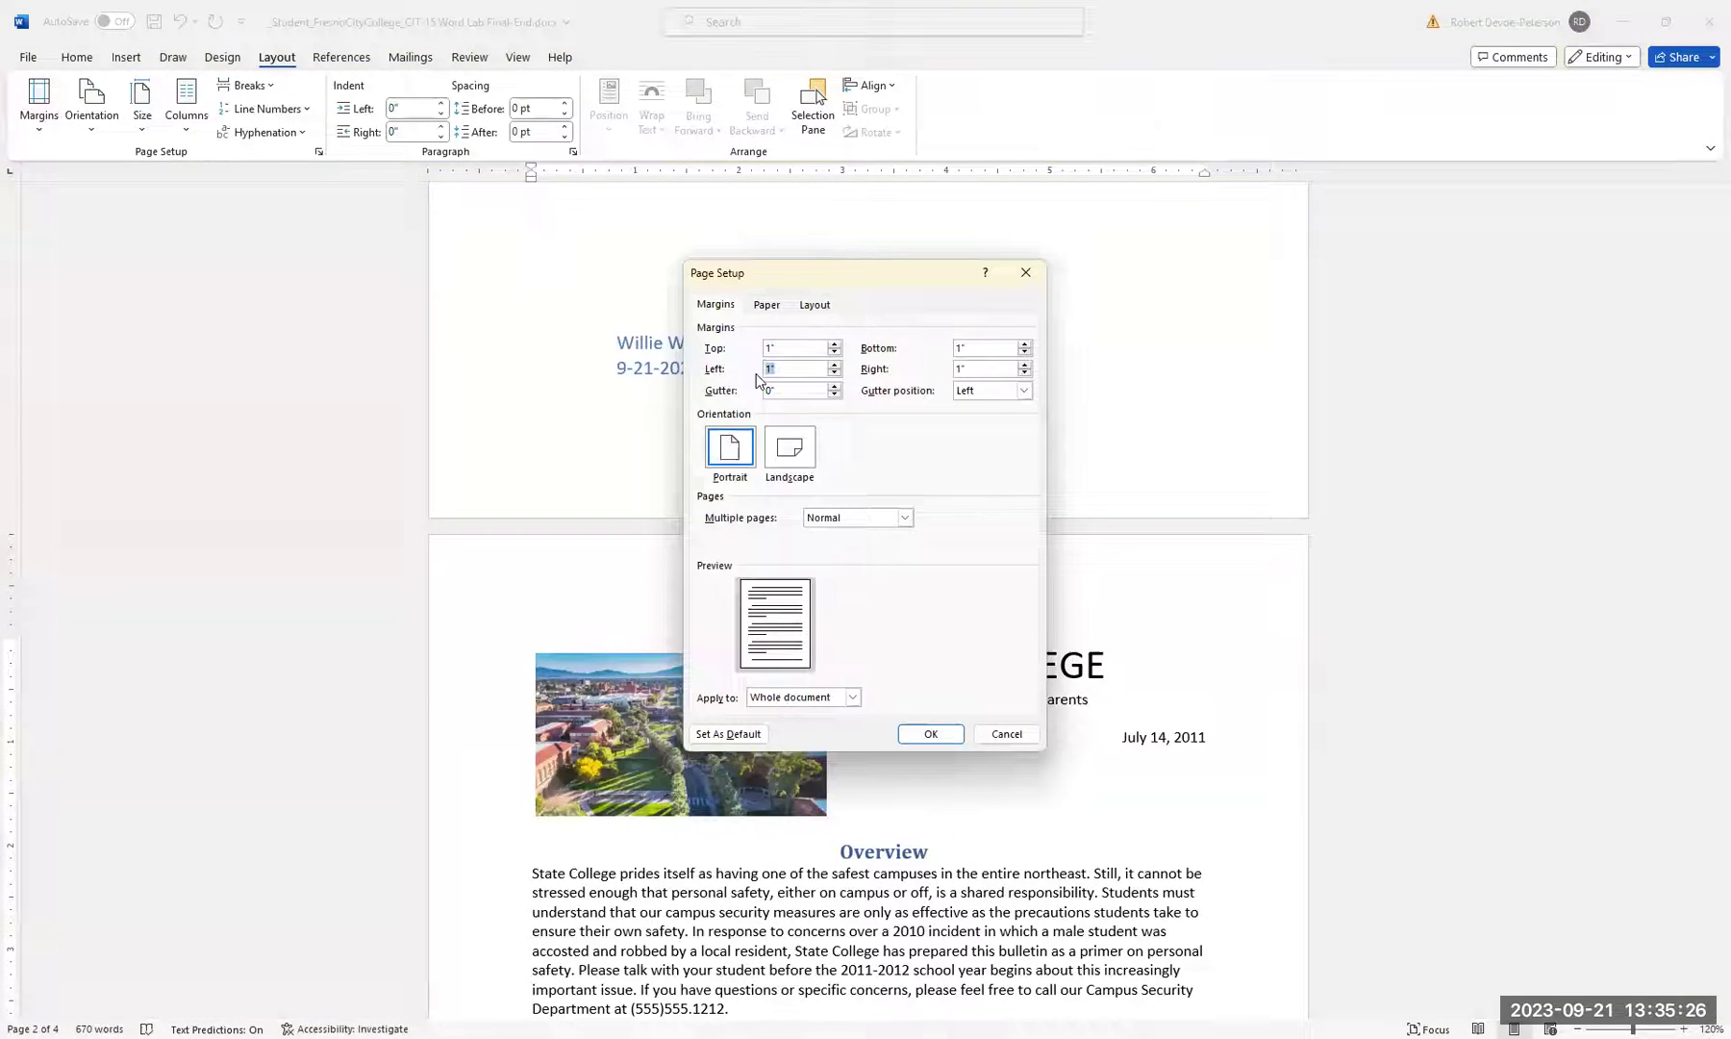
{"action": "type", "text": "1.5"}
{"action": "left_click", "coordinate": [935, 735]}
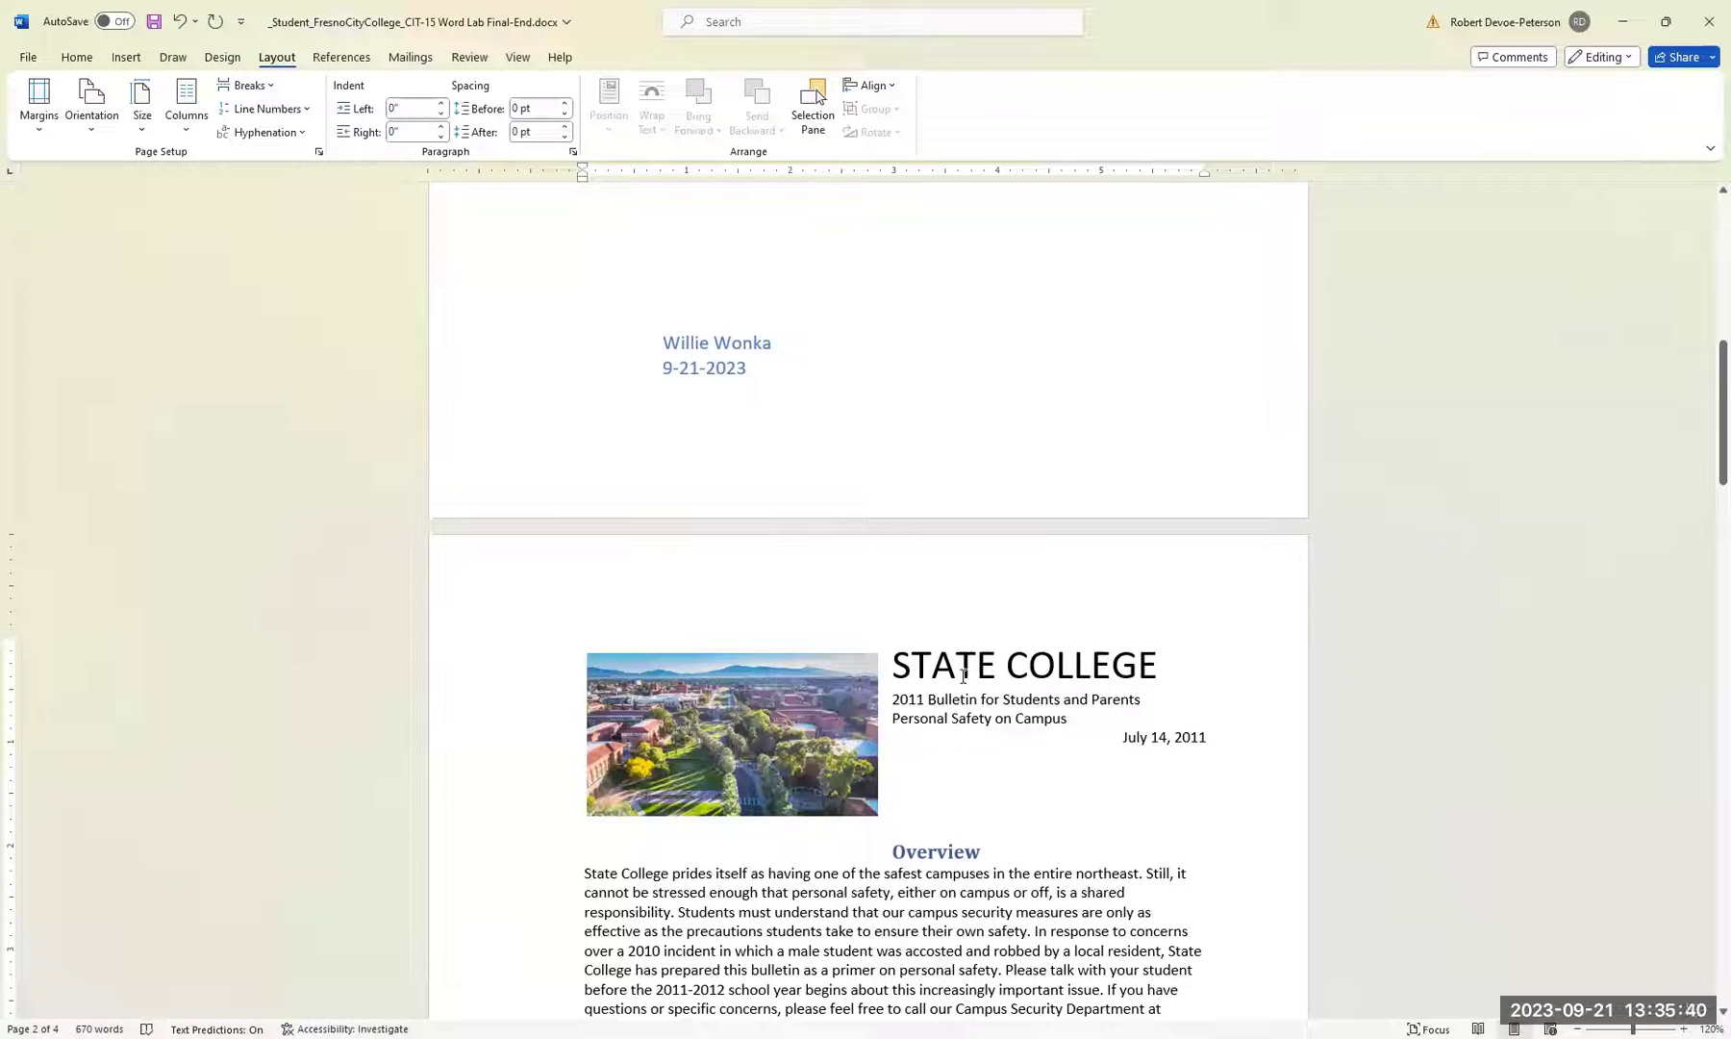
Change the font of the entire document to Bookman Old Style.
{"action": "triple_click", "coordinate": [128, 199]}
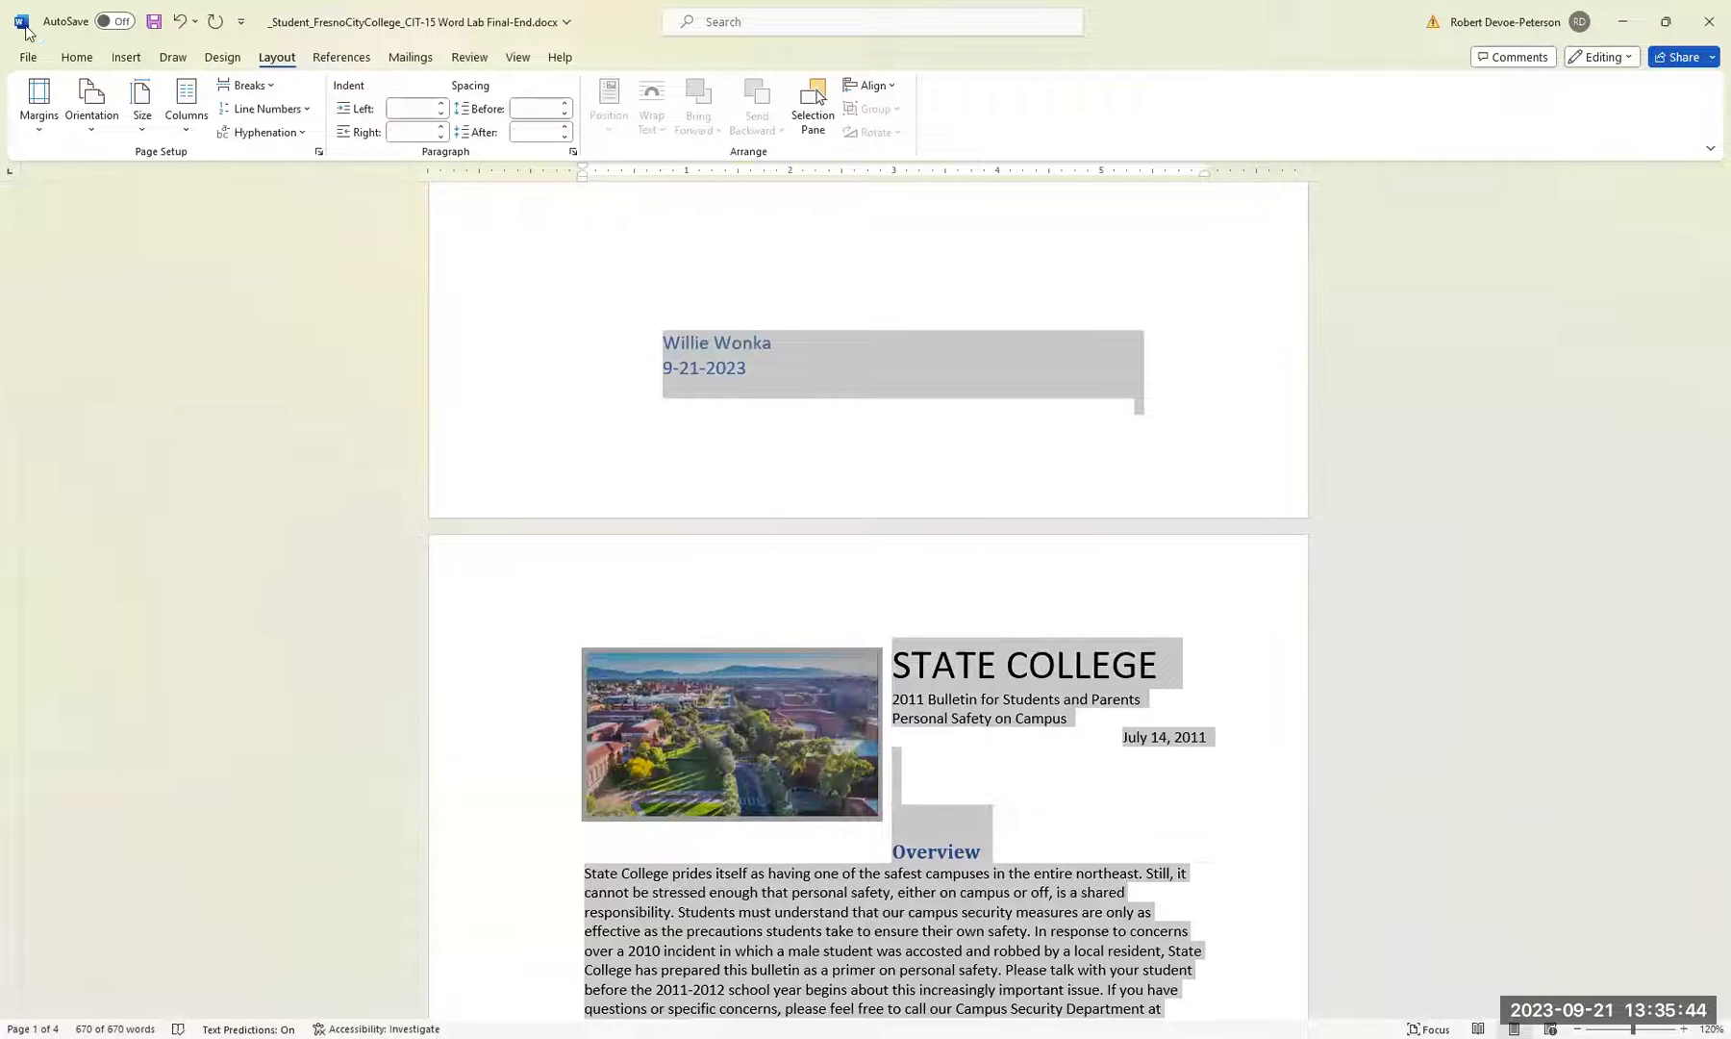
{"action": "left_click", "coordinate": [77, 57]}
{"action": "left_click", "coordinate": [278, 92]}
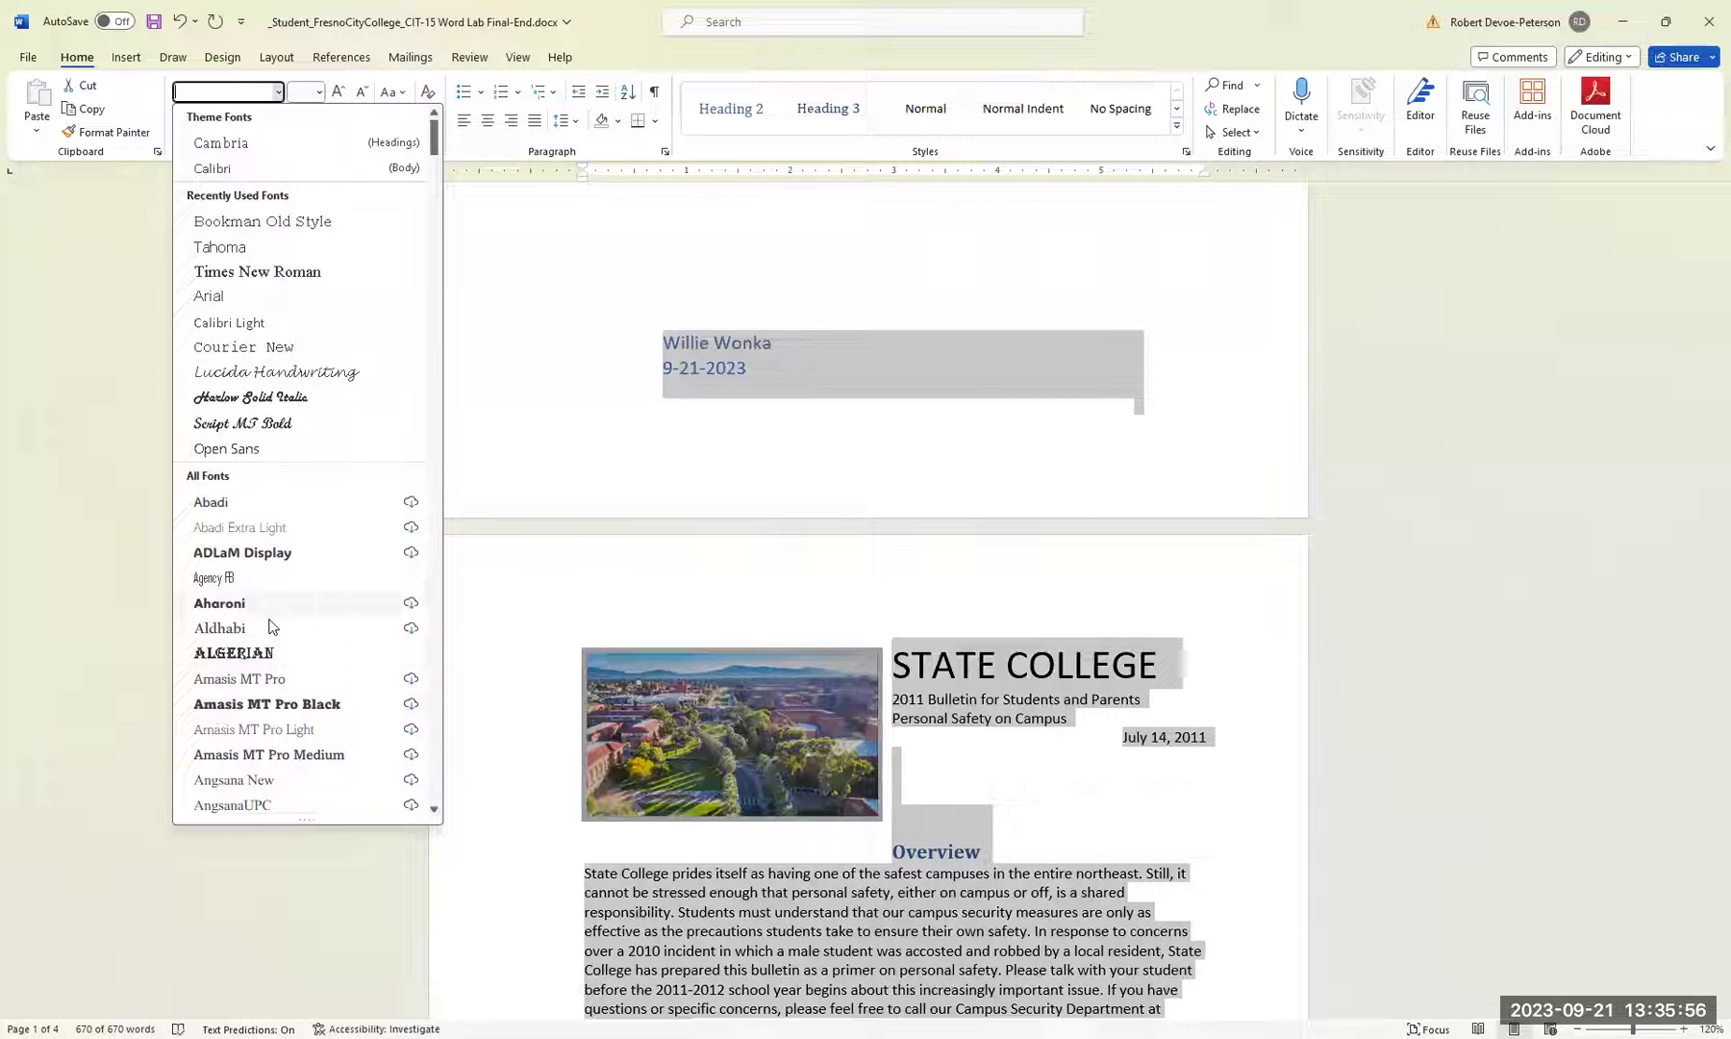
{"action": "scroll", "coordinate": [270, 630], "scroll_direction": "down", "scroll_amount": 15}
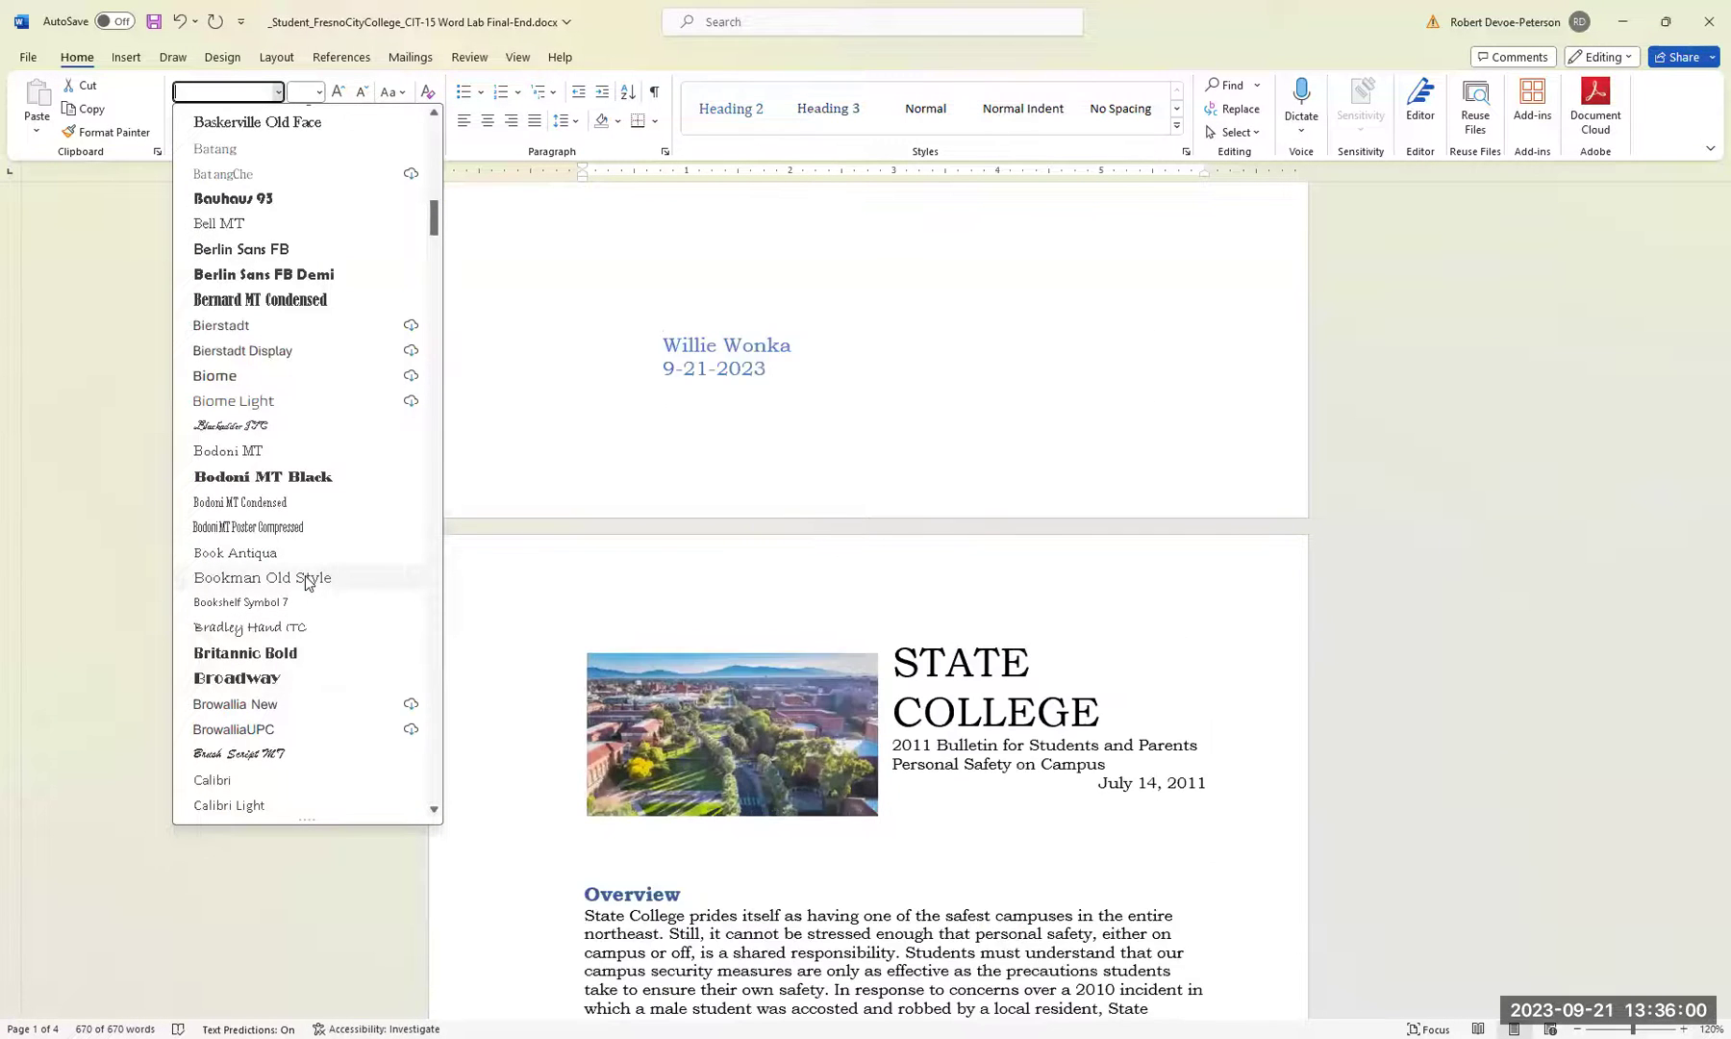
{"action": "left_click", "coordinate": [300, 580]}
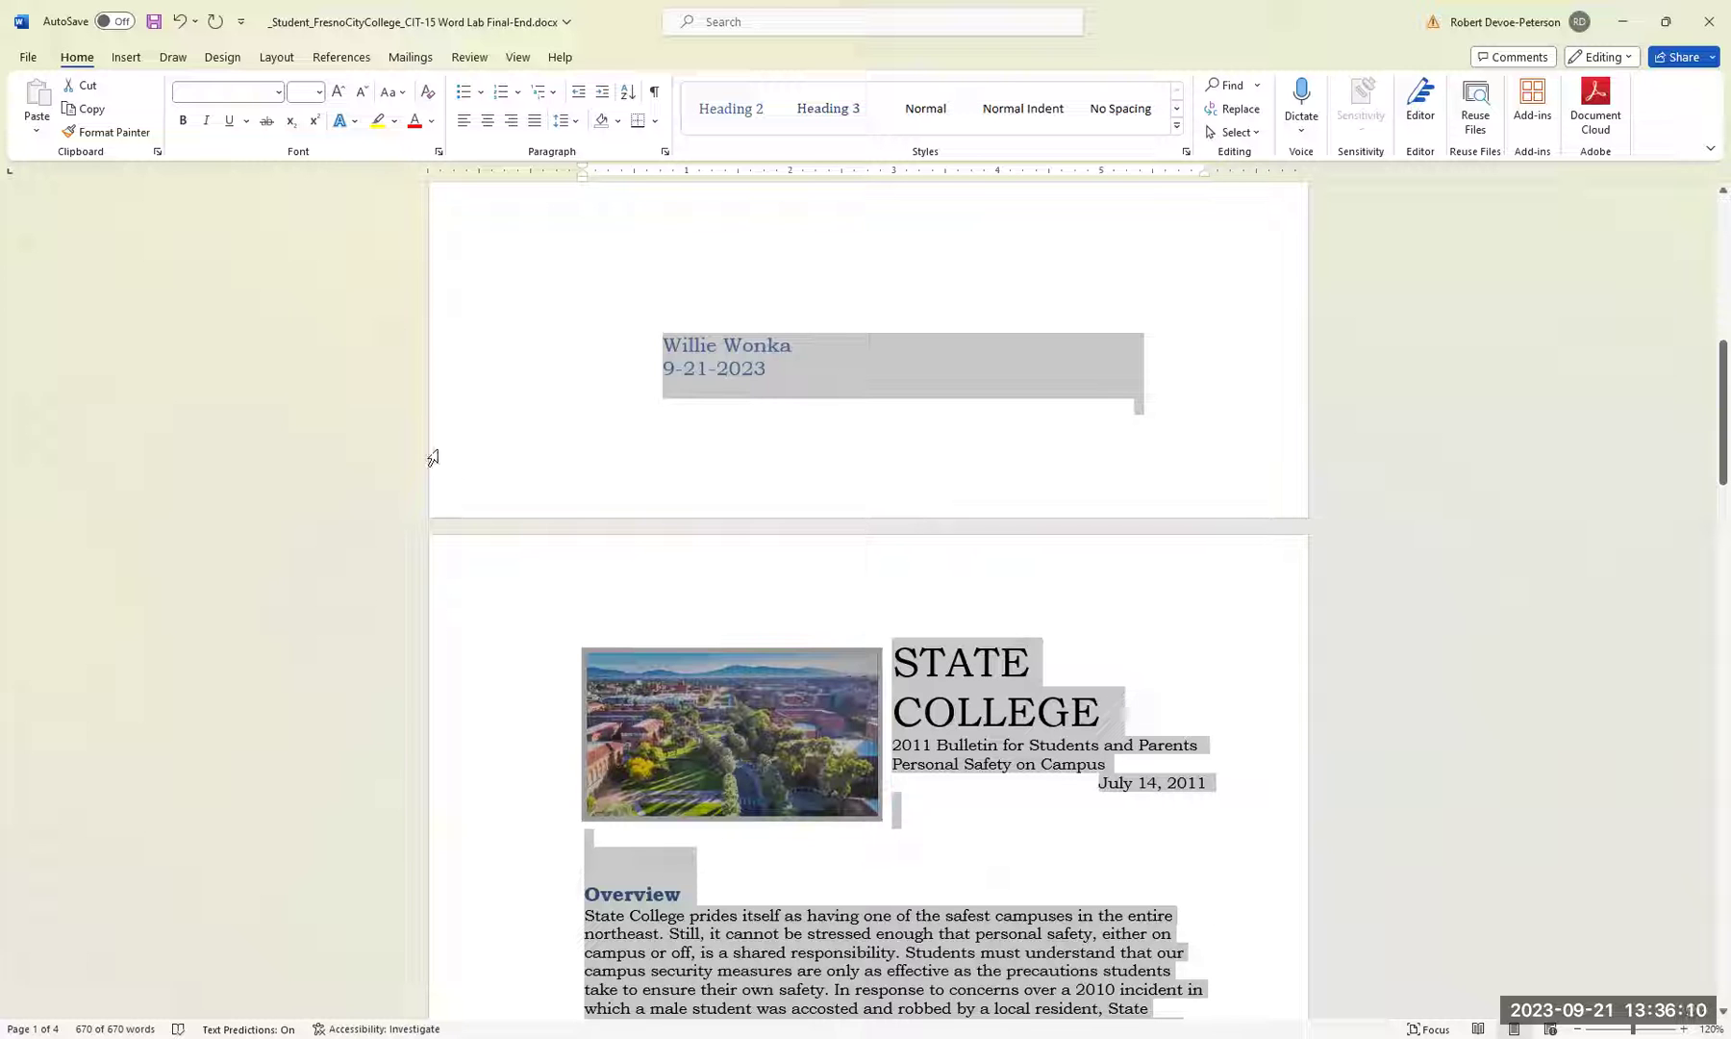
Justify all text from the Overview heading through the end of the document.
{"action": "scroll", "coordinate": [613, 617], "scroll_direction": "down", "scroll_amount": 3}
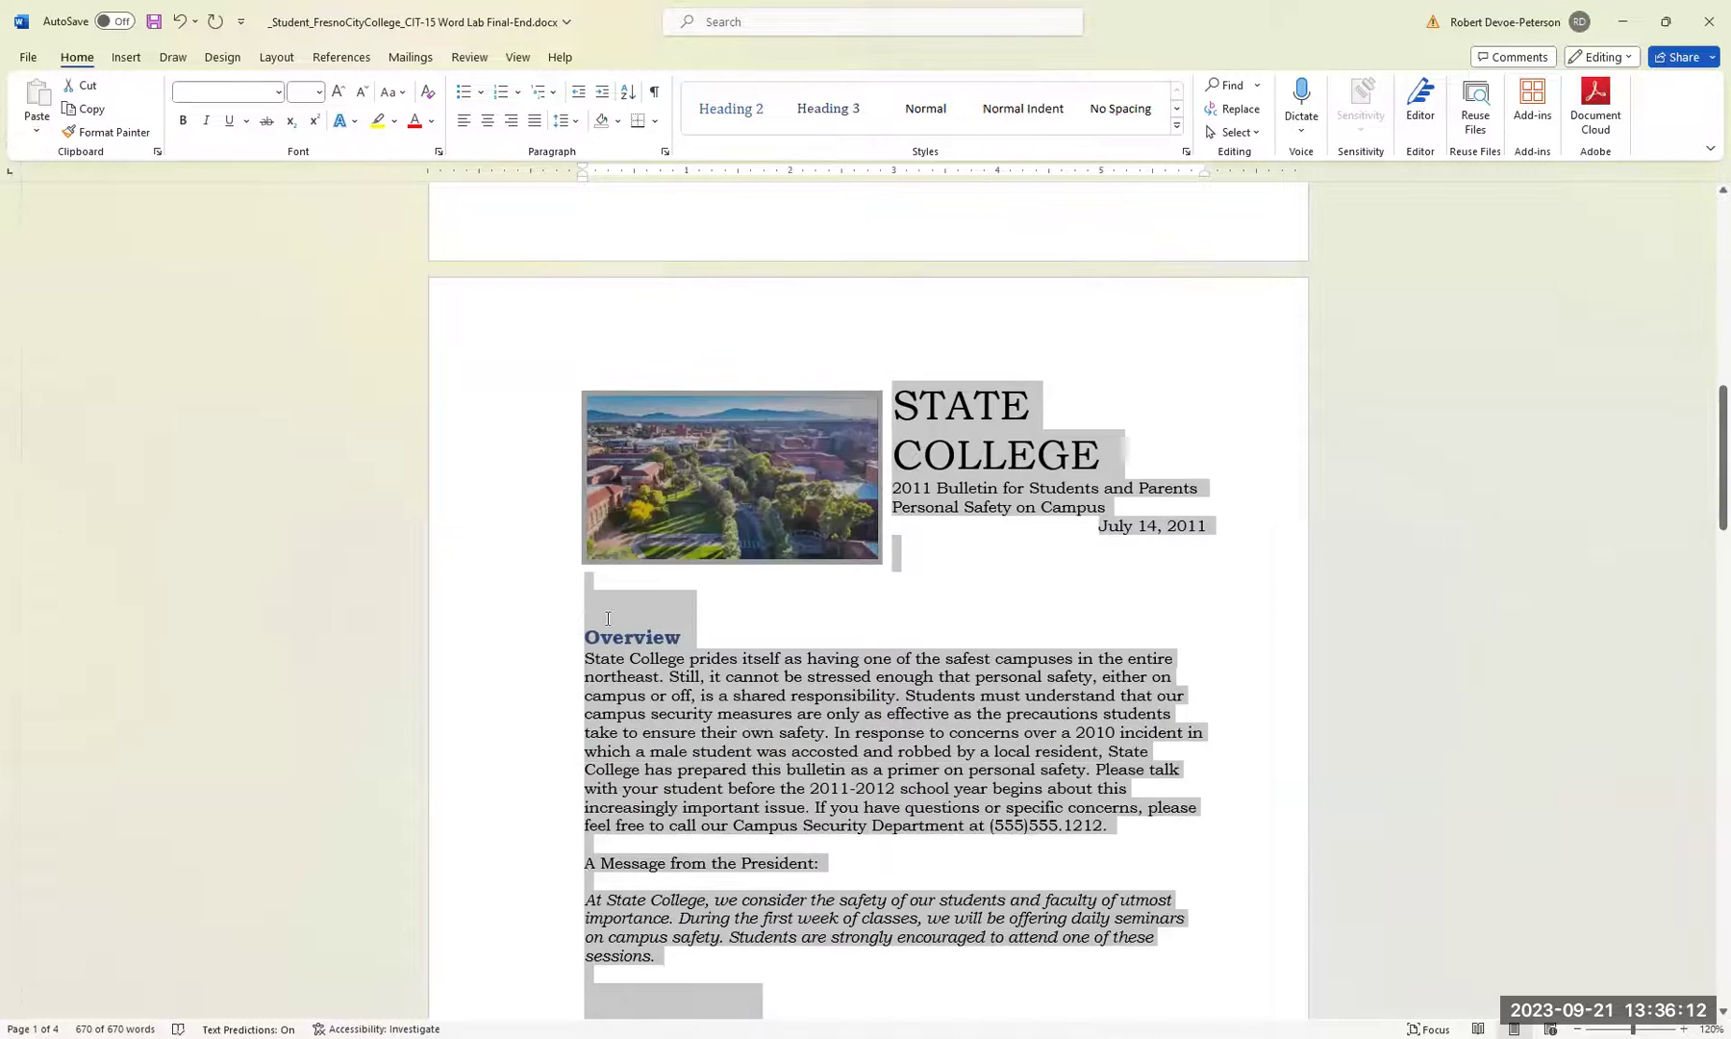
{"action": "left_click", "coordinate": [584, 638]}
{"action": "left_click_drag", "start_coordinate": [630, 650], "coordinate": [978, 920]}
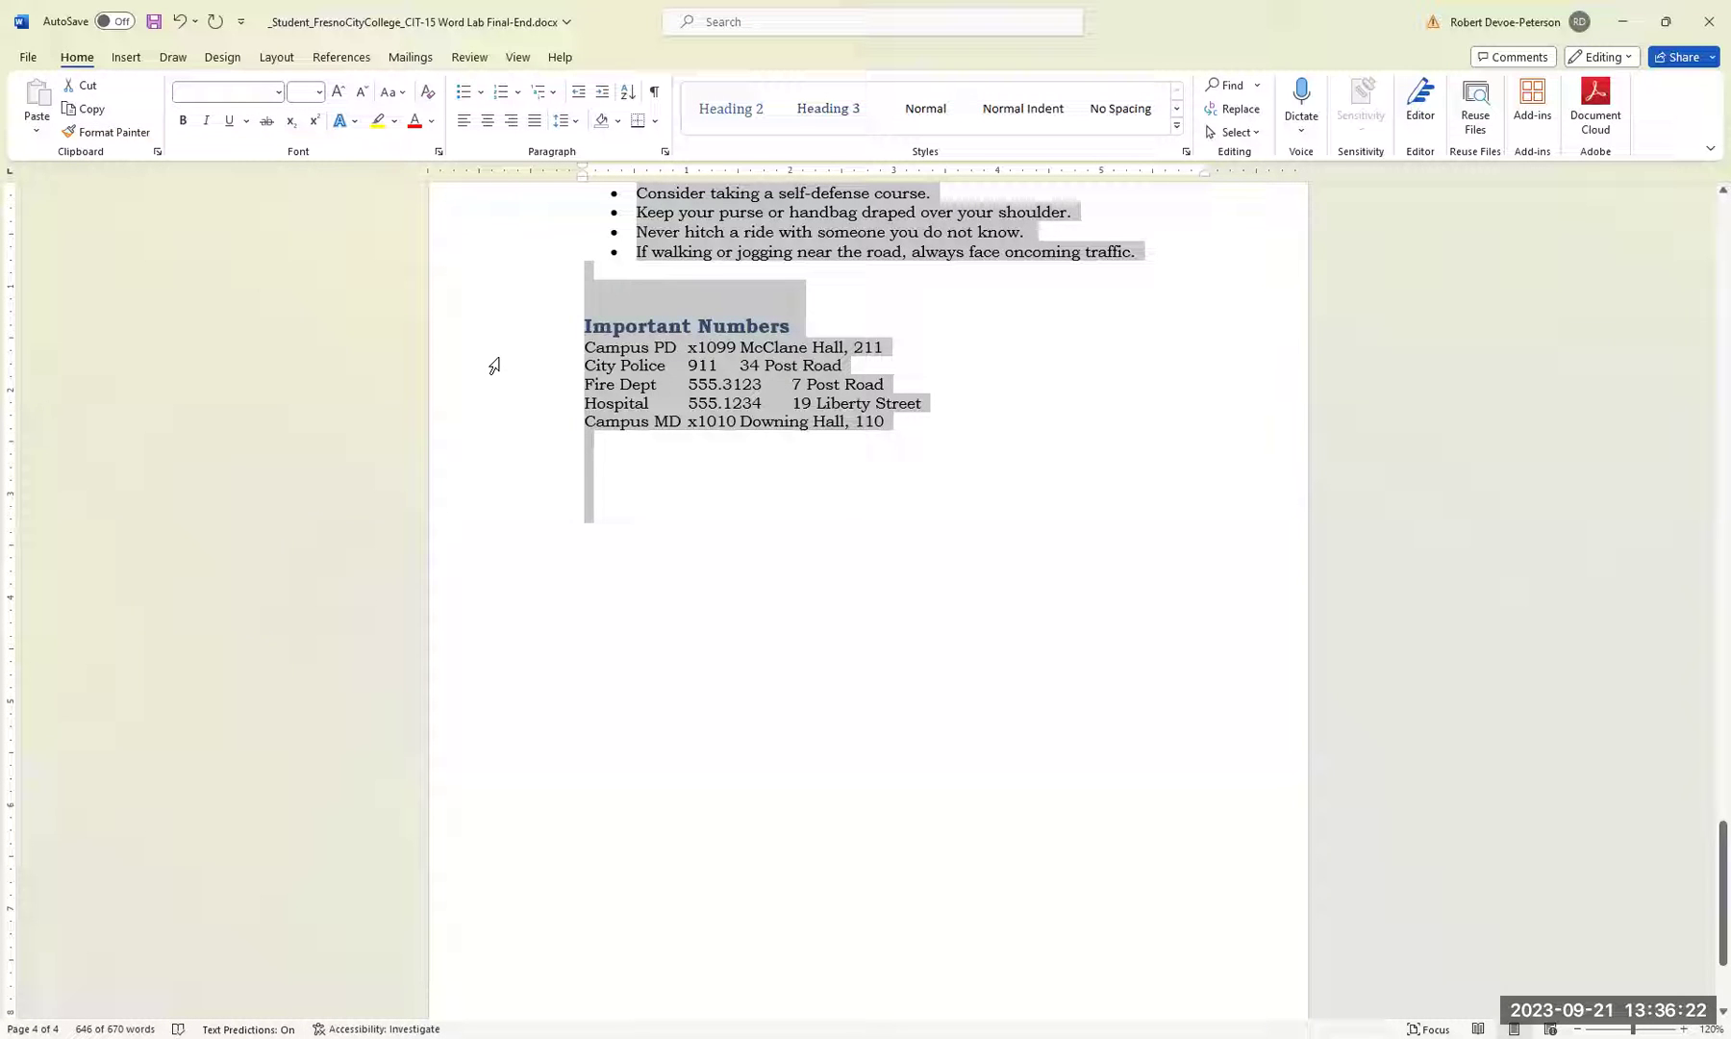
{"action": "scroll", "coordinate": [539, 289], "scroll_direction": "up", "scroll_amount": 10}
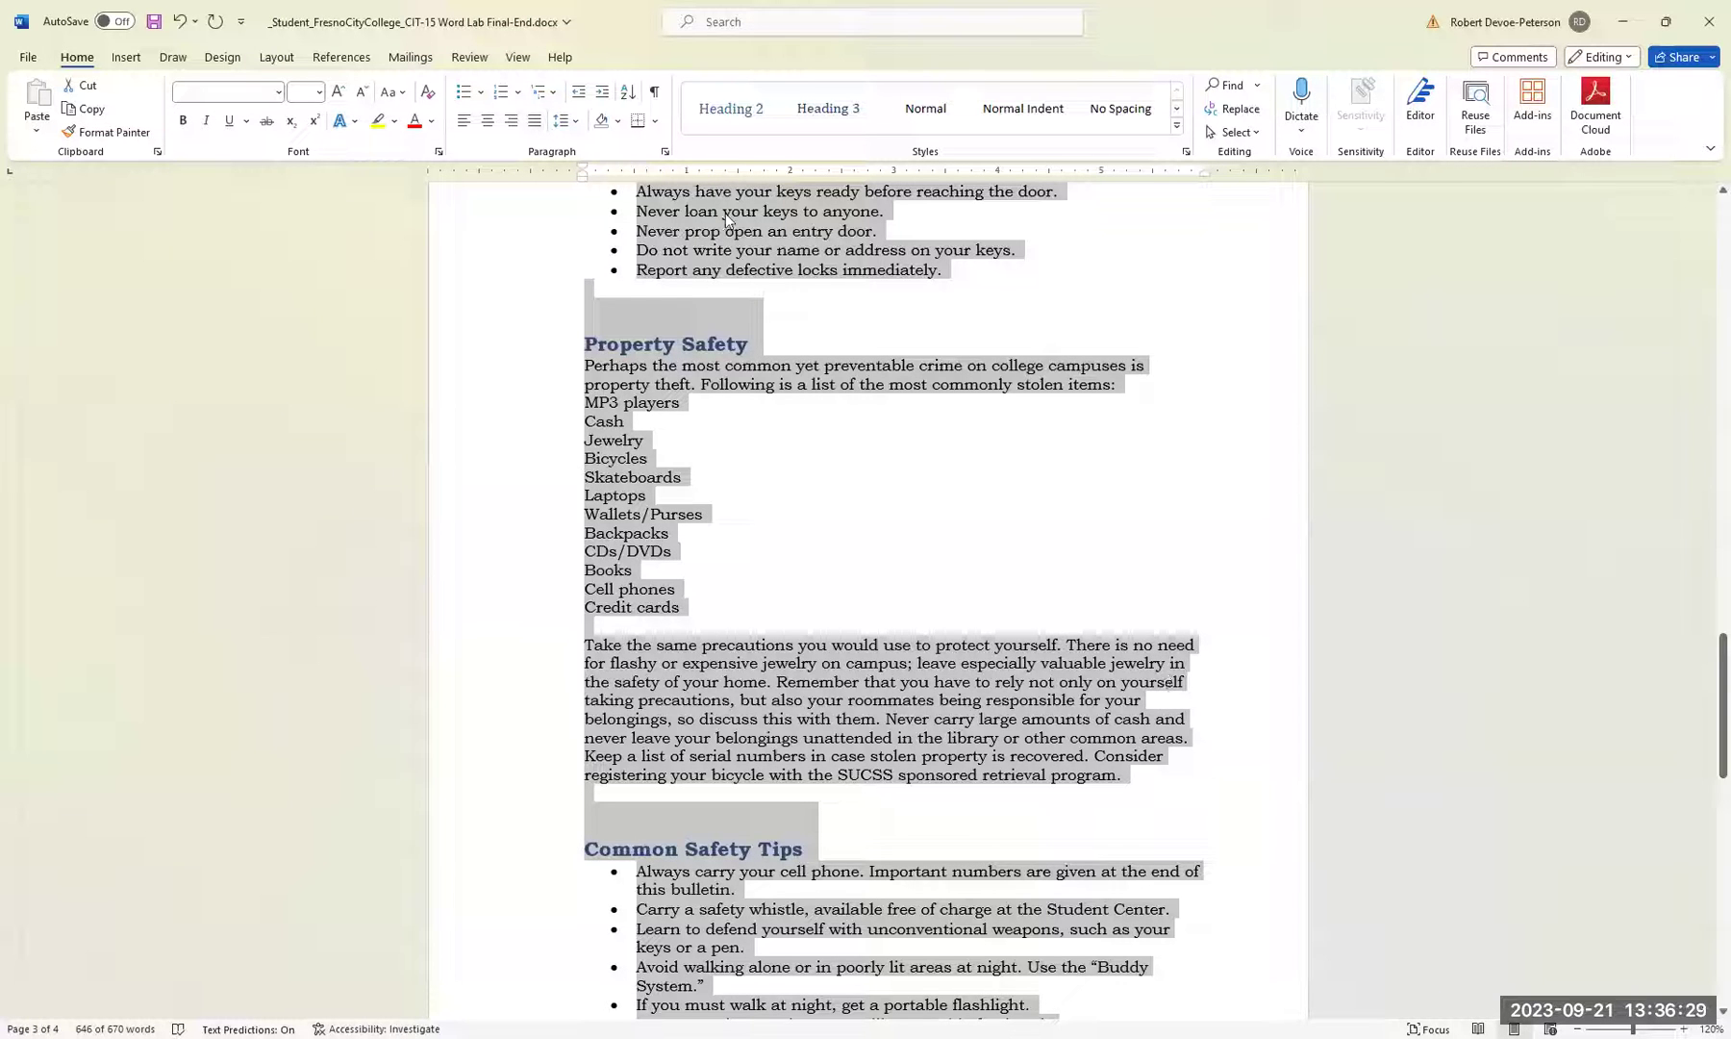
{"action": "left_click", "coordinate": [535, 120]}
{"action": "left_click", "coordinate": [1047, 650]}
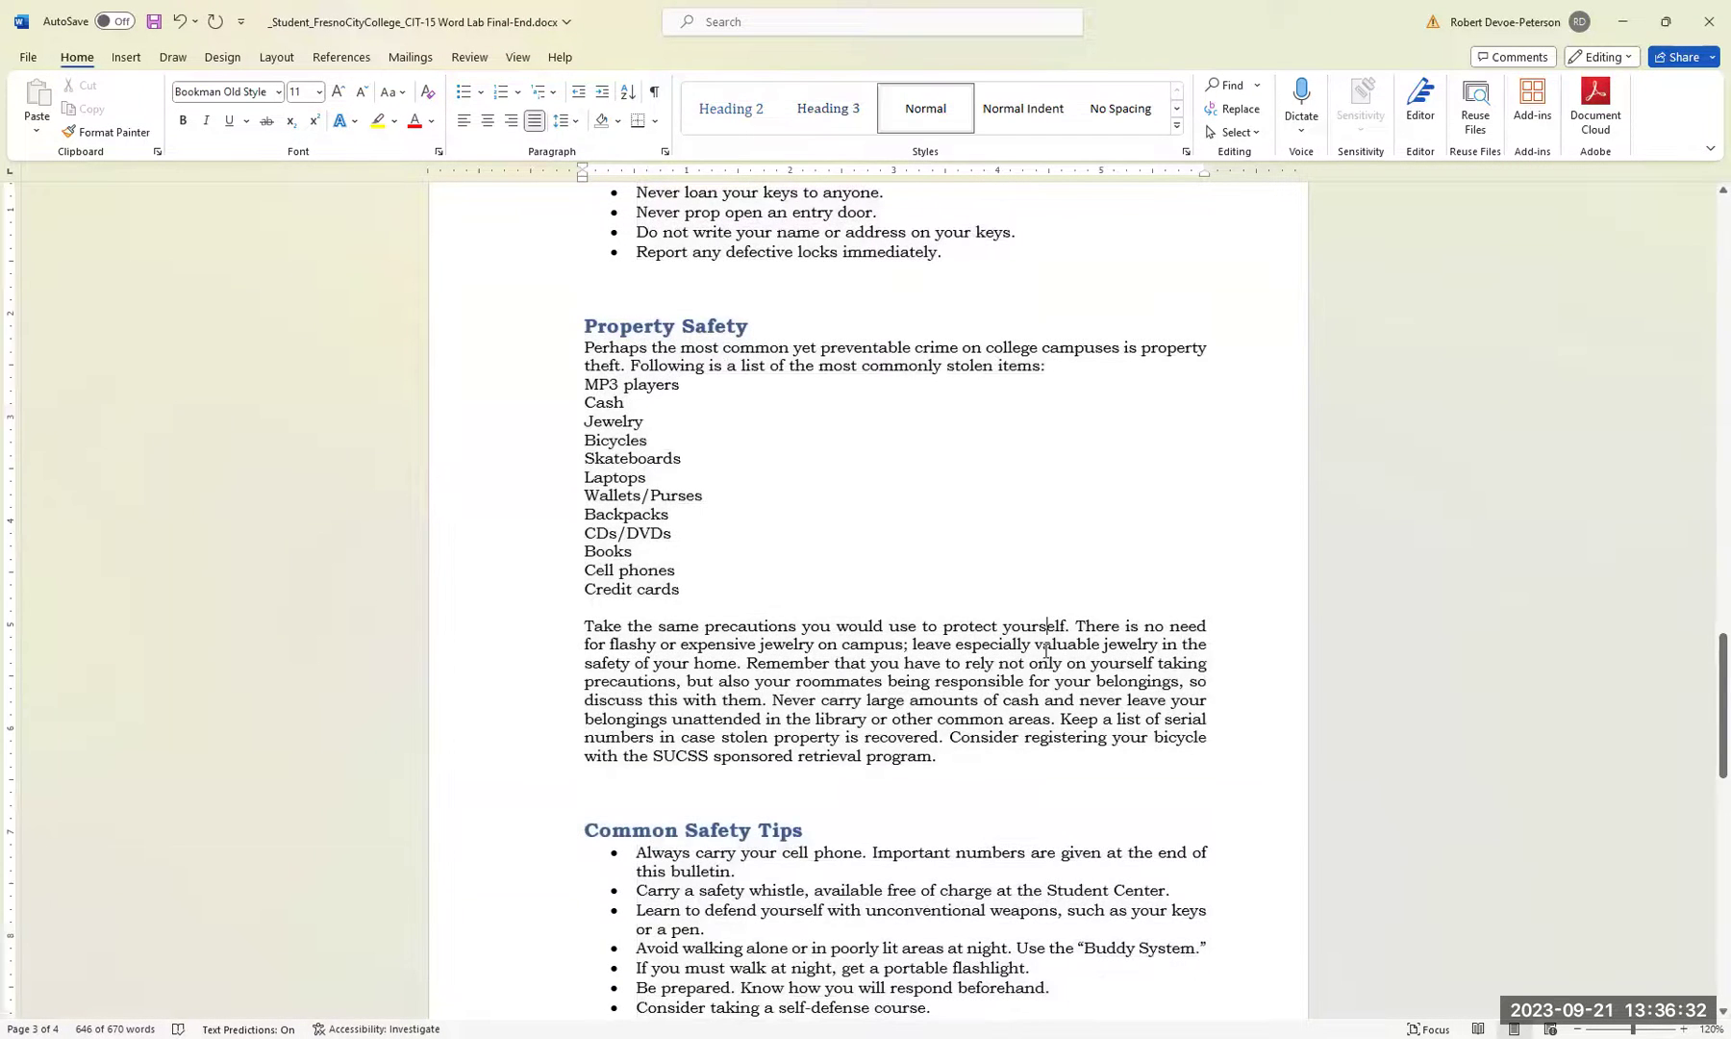
Right-align and bold the STATE COLLEGE title and the two bulletin lines beneath it, leaving out the date line.
{"action": "scroll", "coordinate": [1047, 652], "scroll_direction": "up", "scroll_amount": 10}
{"action": "scroll", "coordinate": [1046, 652], "scroll_direction": "up", "scroll_amount": 8}
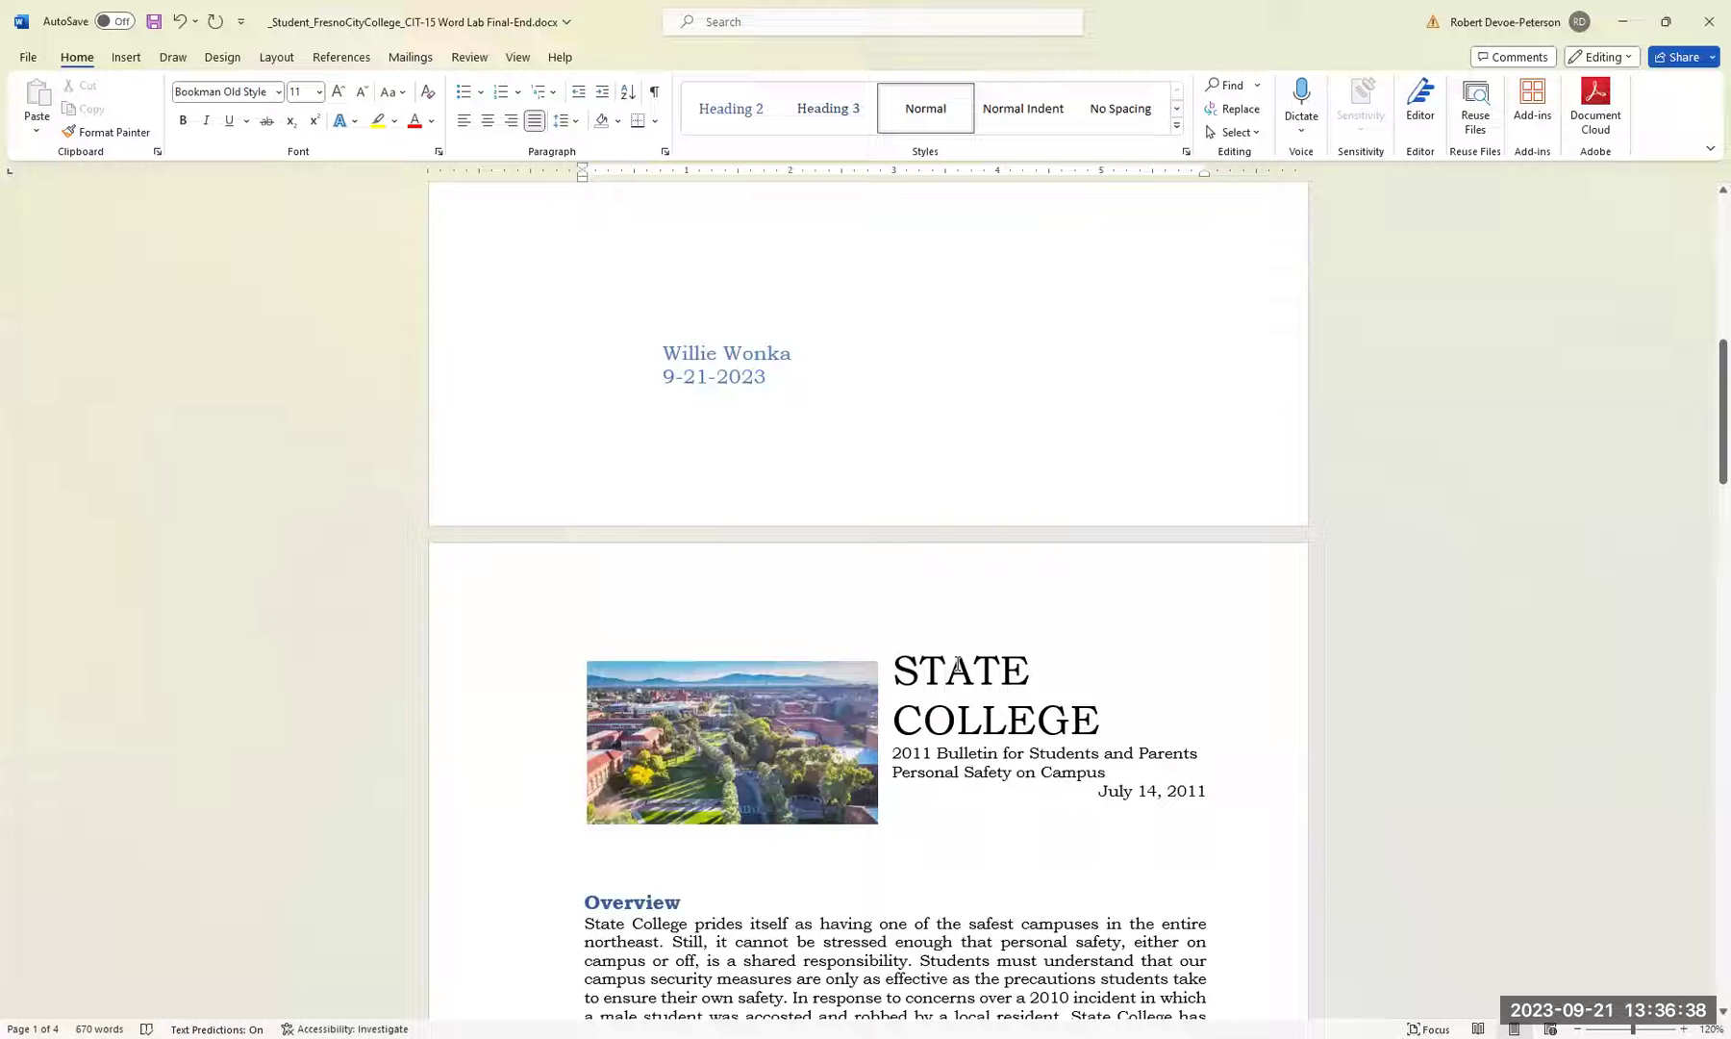
{"action": "scroll", "coordinate": [1103, 824], "scroll_direction": "up", "scroll_amount": 3}
{"action": "scroll", "coordinate": [1086, 777], "scroll_direction": "down", "scroll_amount": 8}
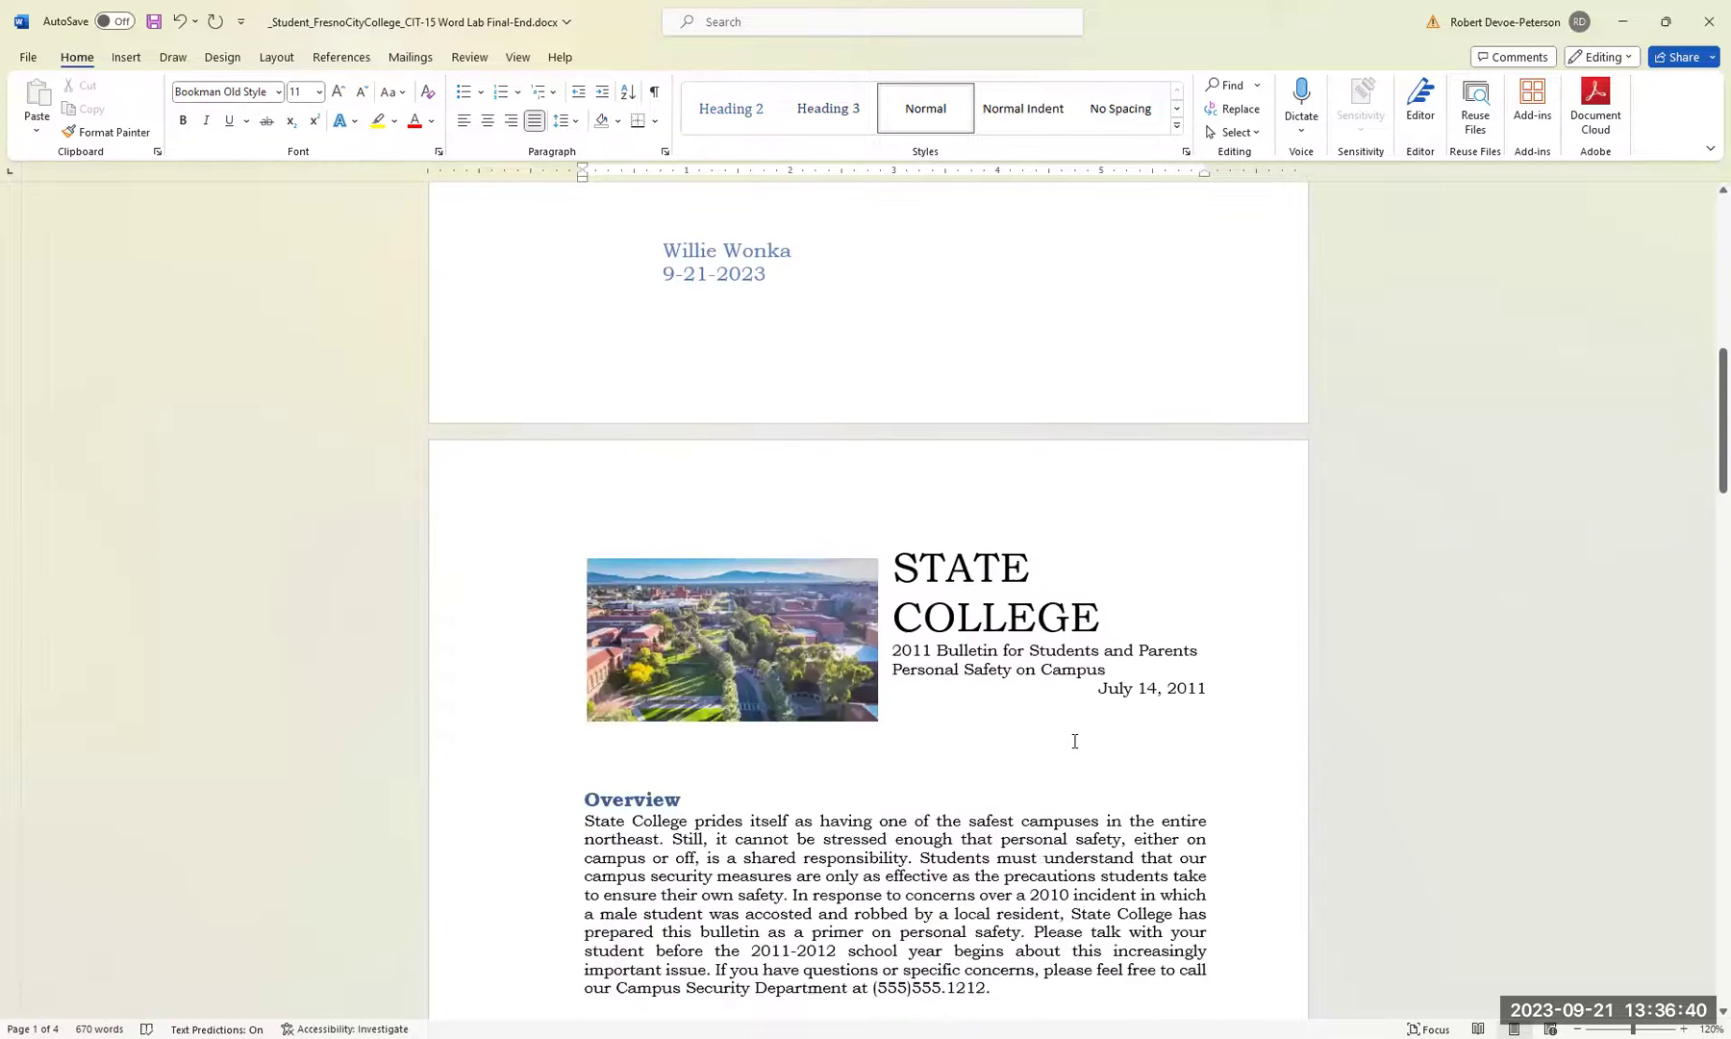
{"action": "left_click_drag", "start_coordinate": [908, 255], "coordinate": [1106, 361]}
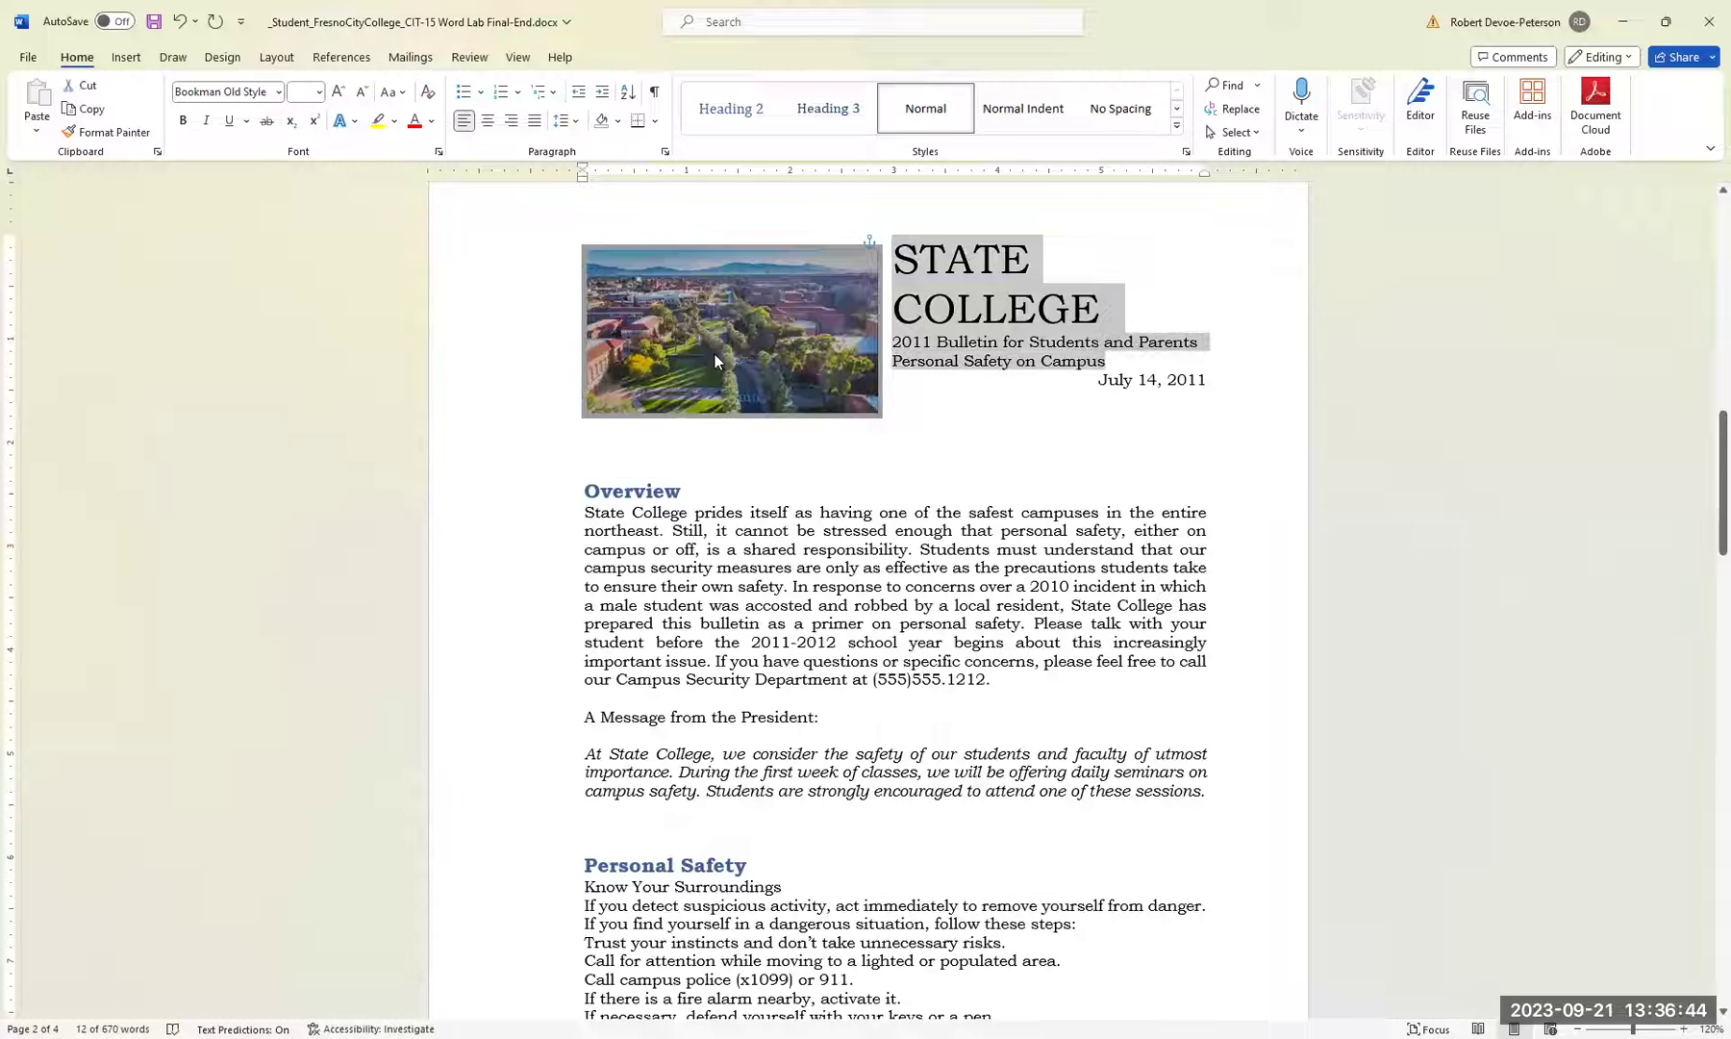
{"action": "left_click", "coordinate": [510, 119]}
{"action": "left_click", "coordinate": [184, 122]}
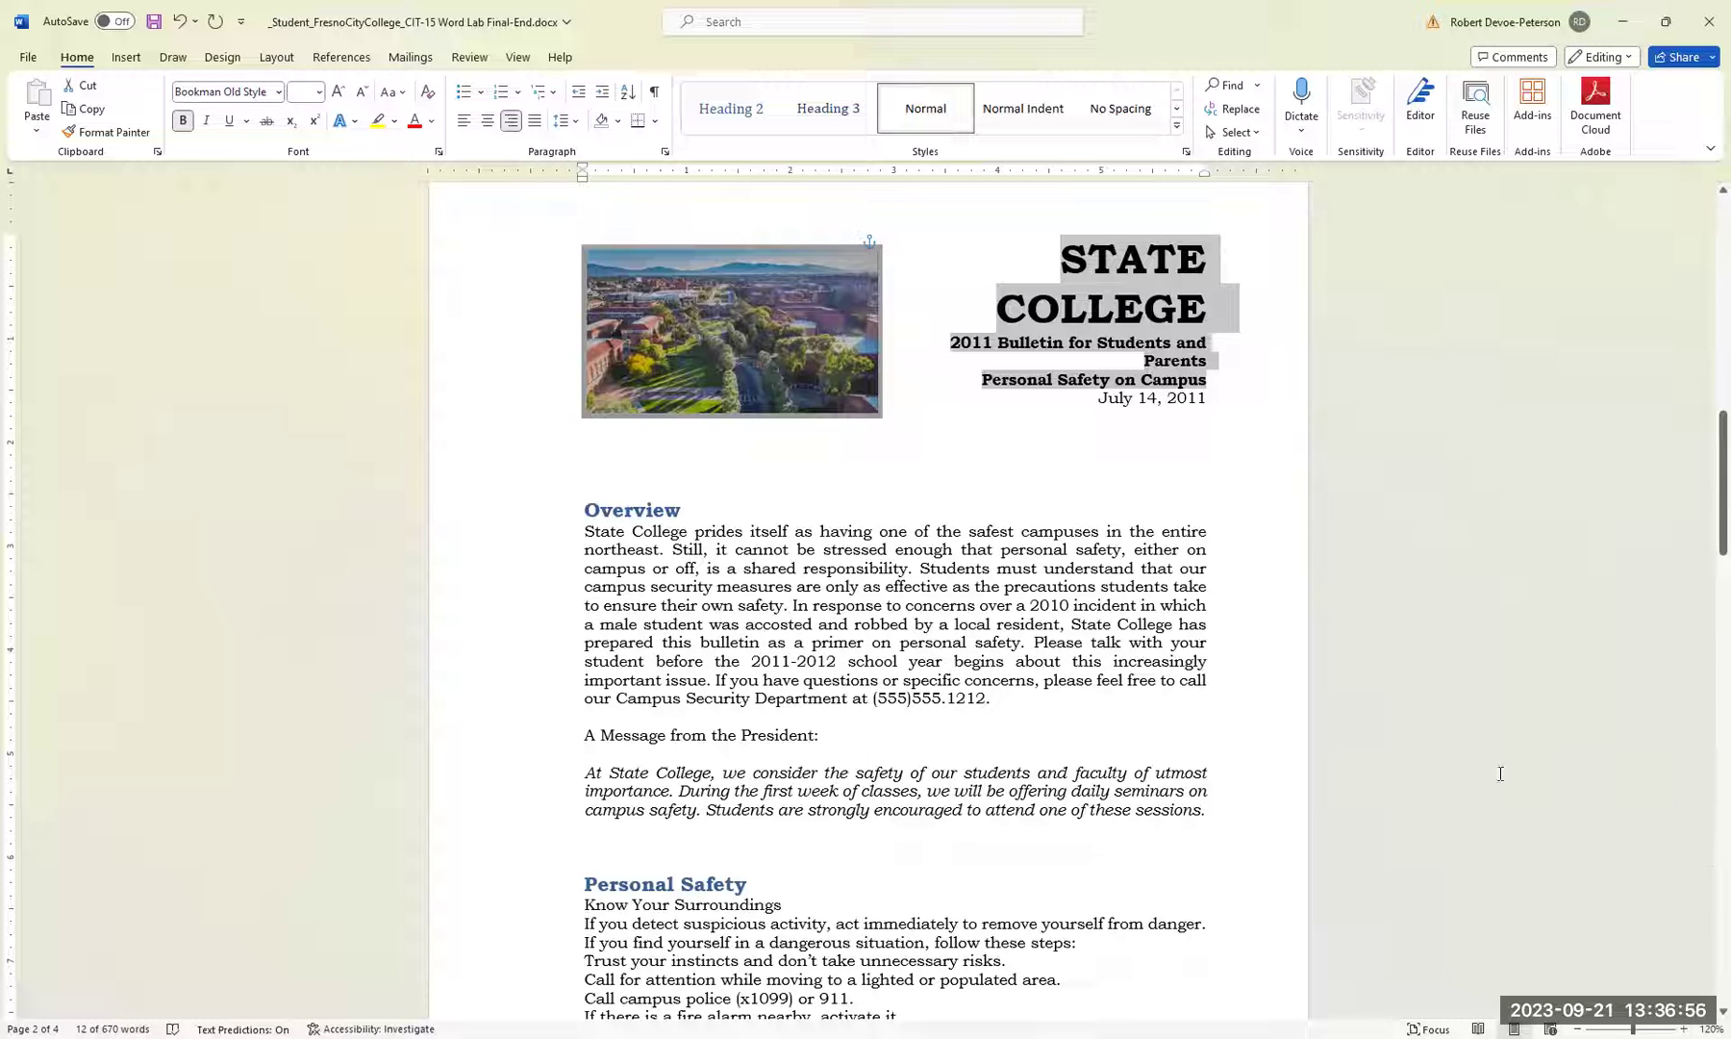
{"action": "left_click", "coordinate": [1130, 400]}
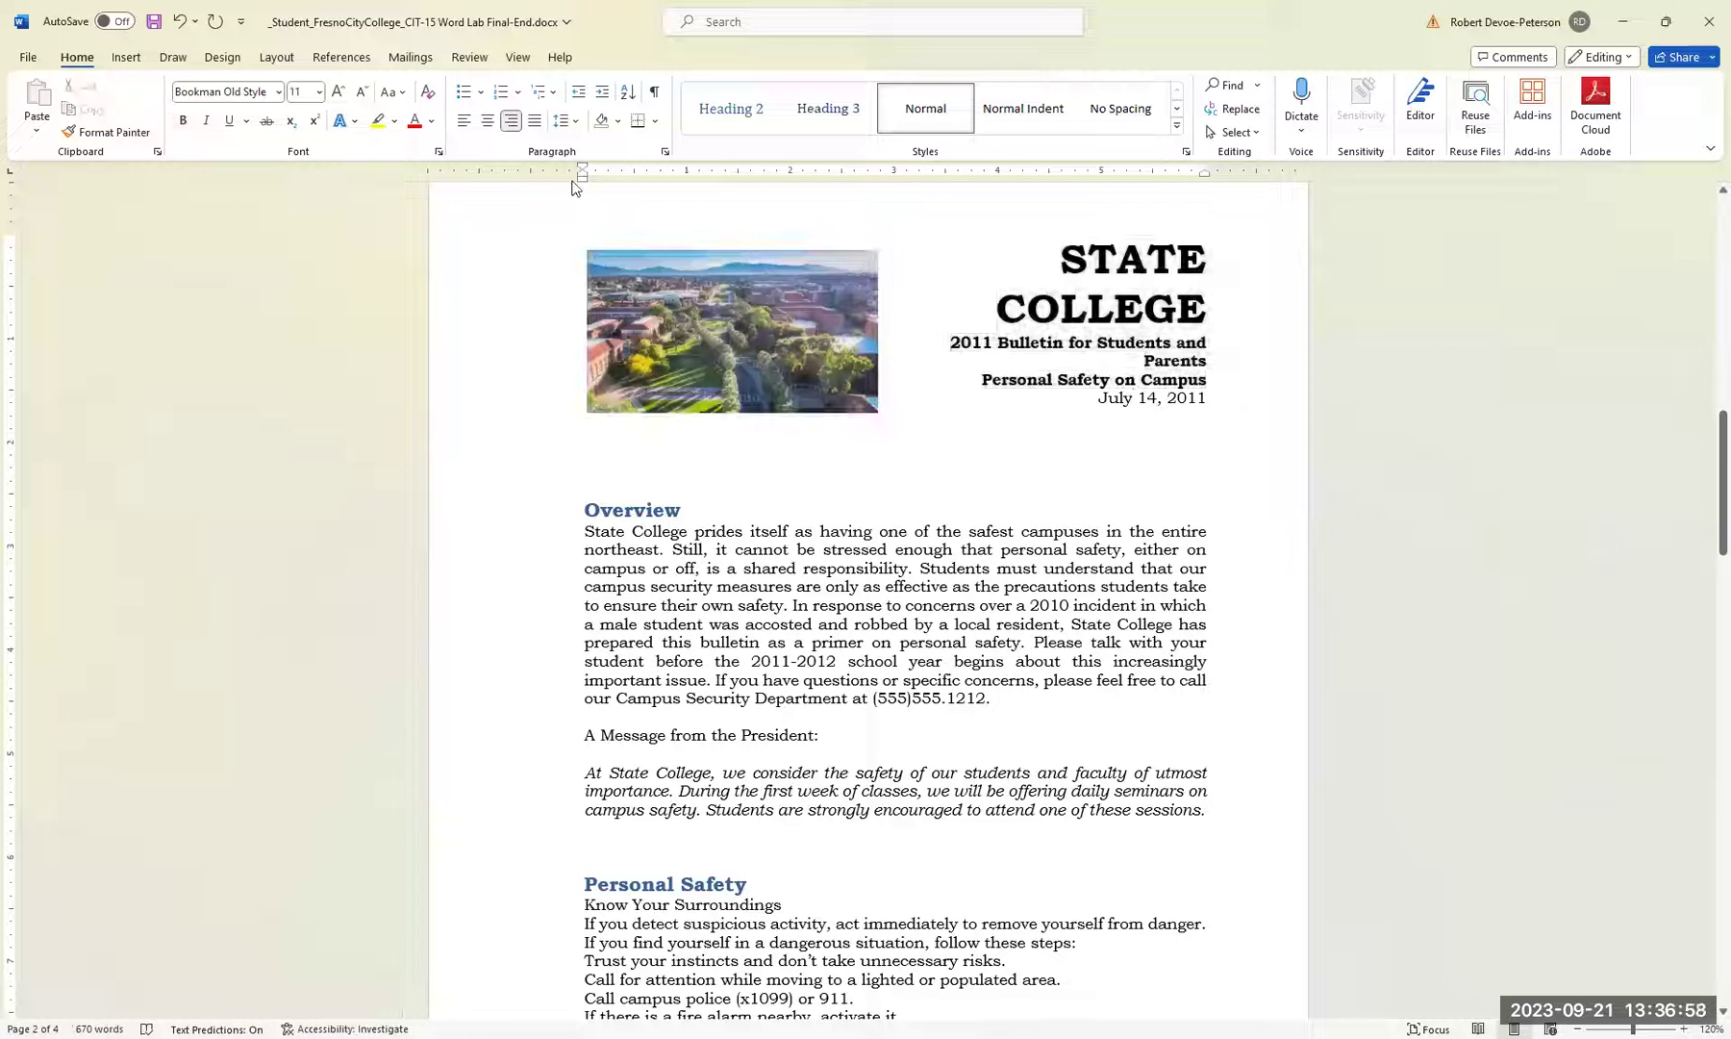
Left-align the date line under the title and set the campus picture's text wrapping to Square.
{"action": "left_click", "coordinate": [467, 125]}
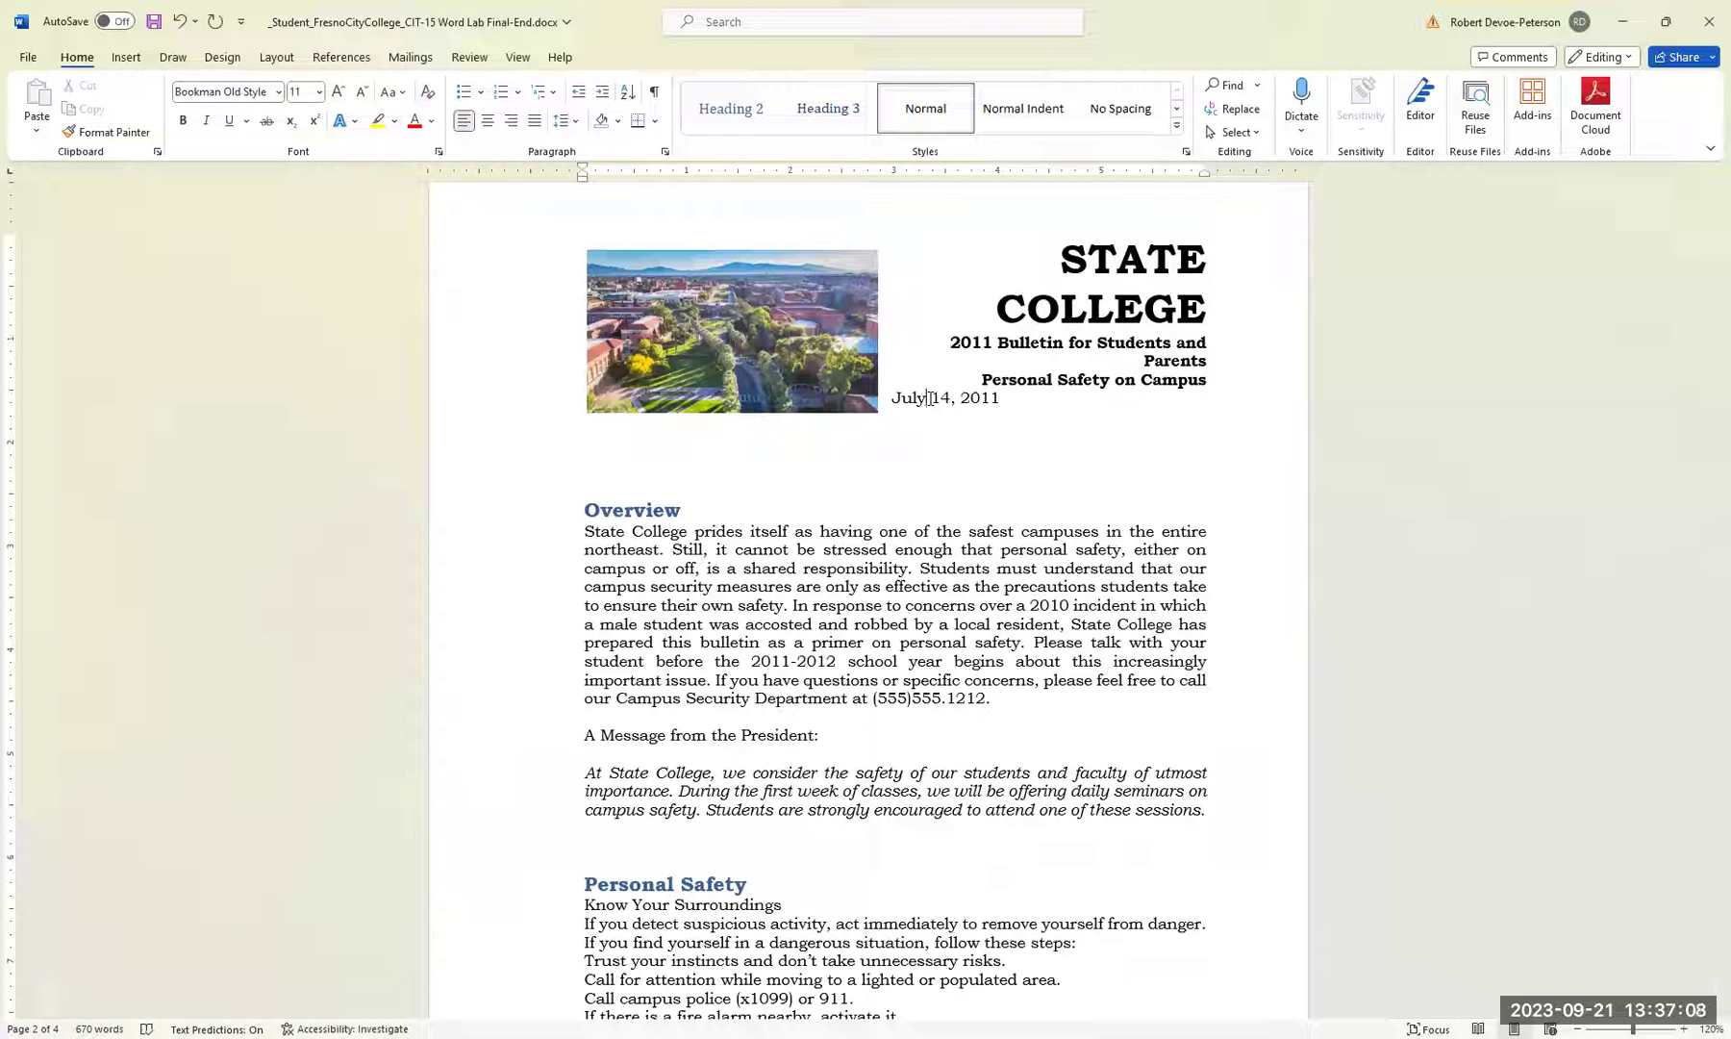
{"action": "left_click", "coordinate": [746, 313]}
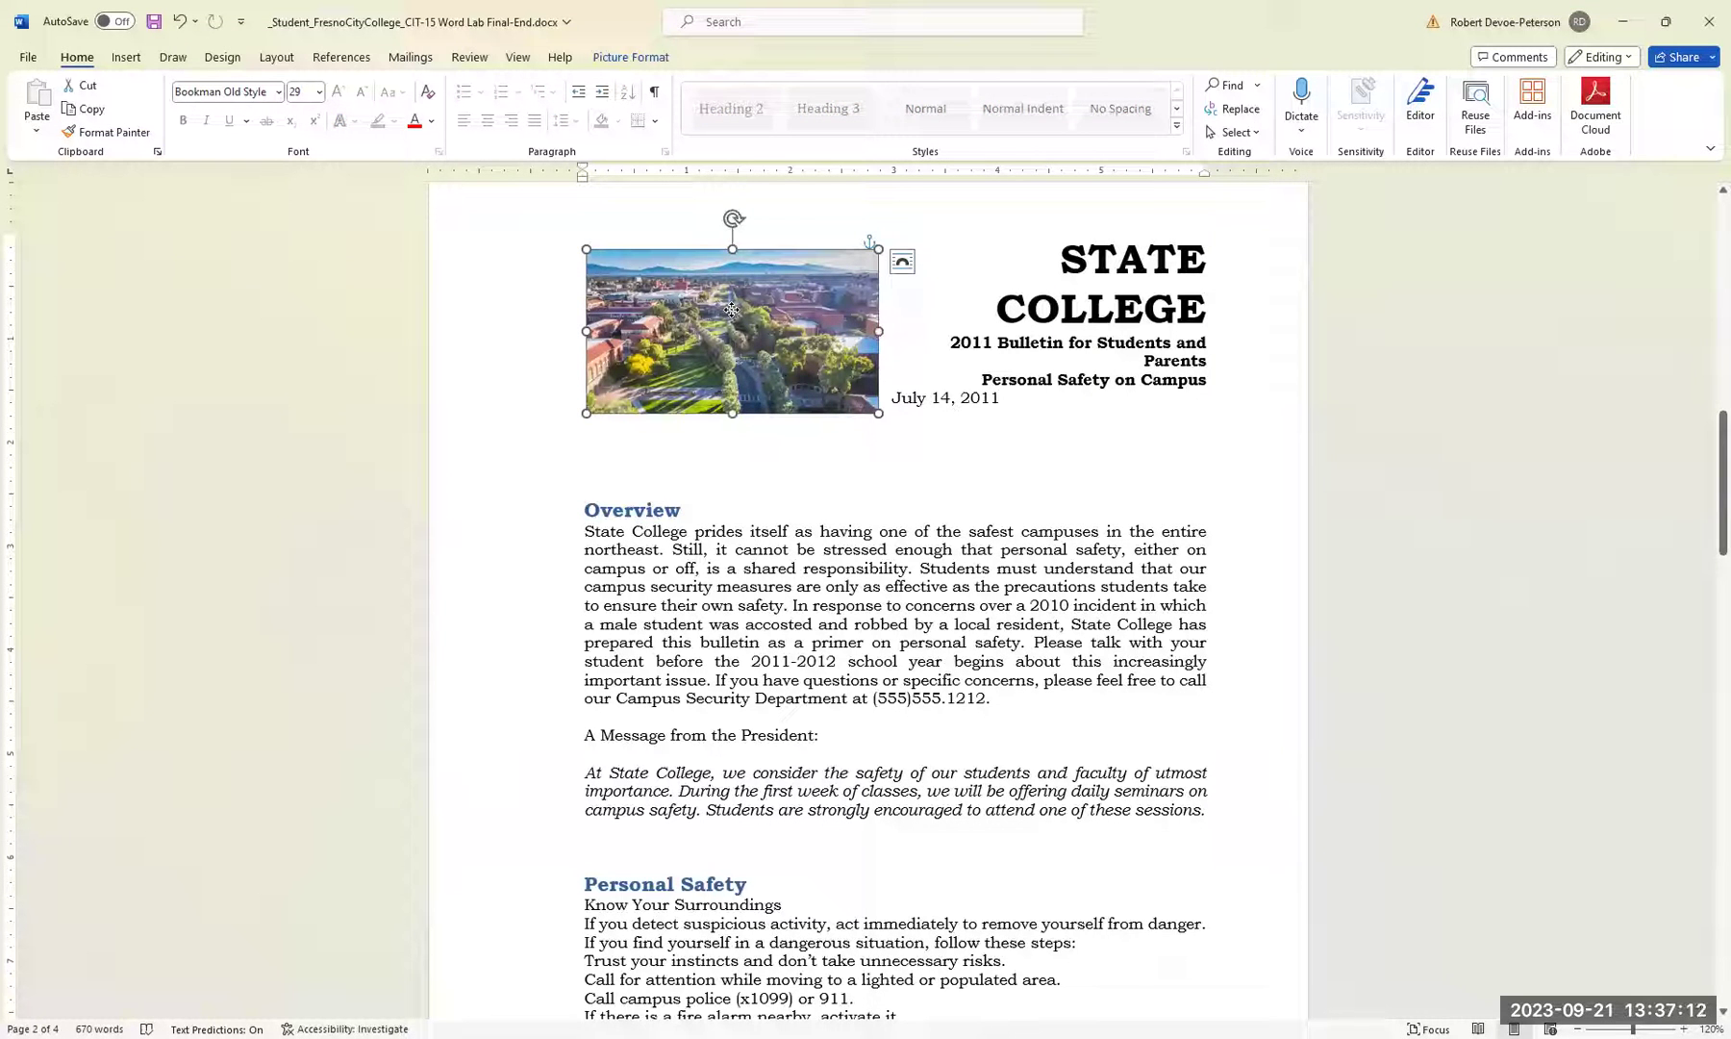
{"action": "right_click", "coordinate": [733, 310]}
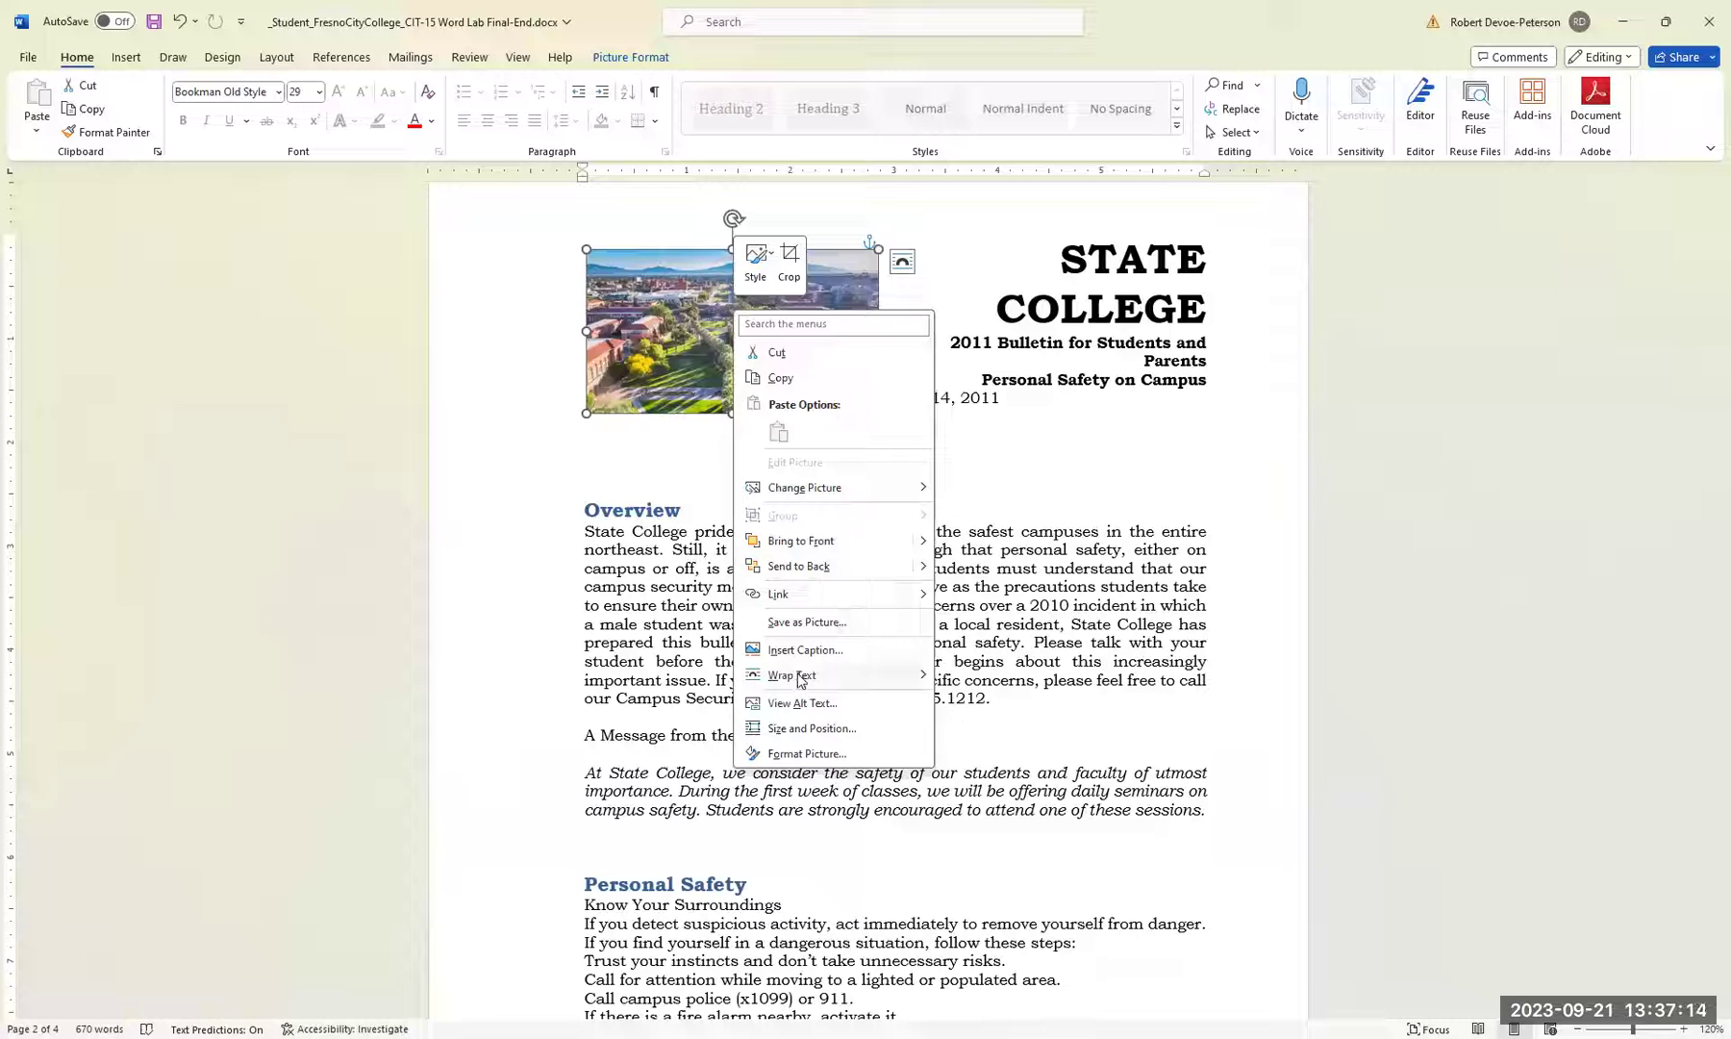
{"action": "mouse_move", "coordinate": [799, 678]}
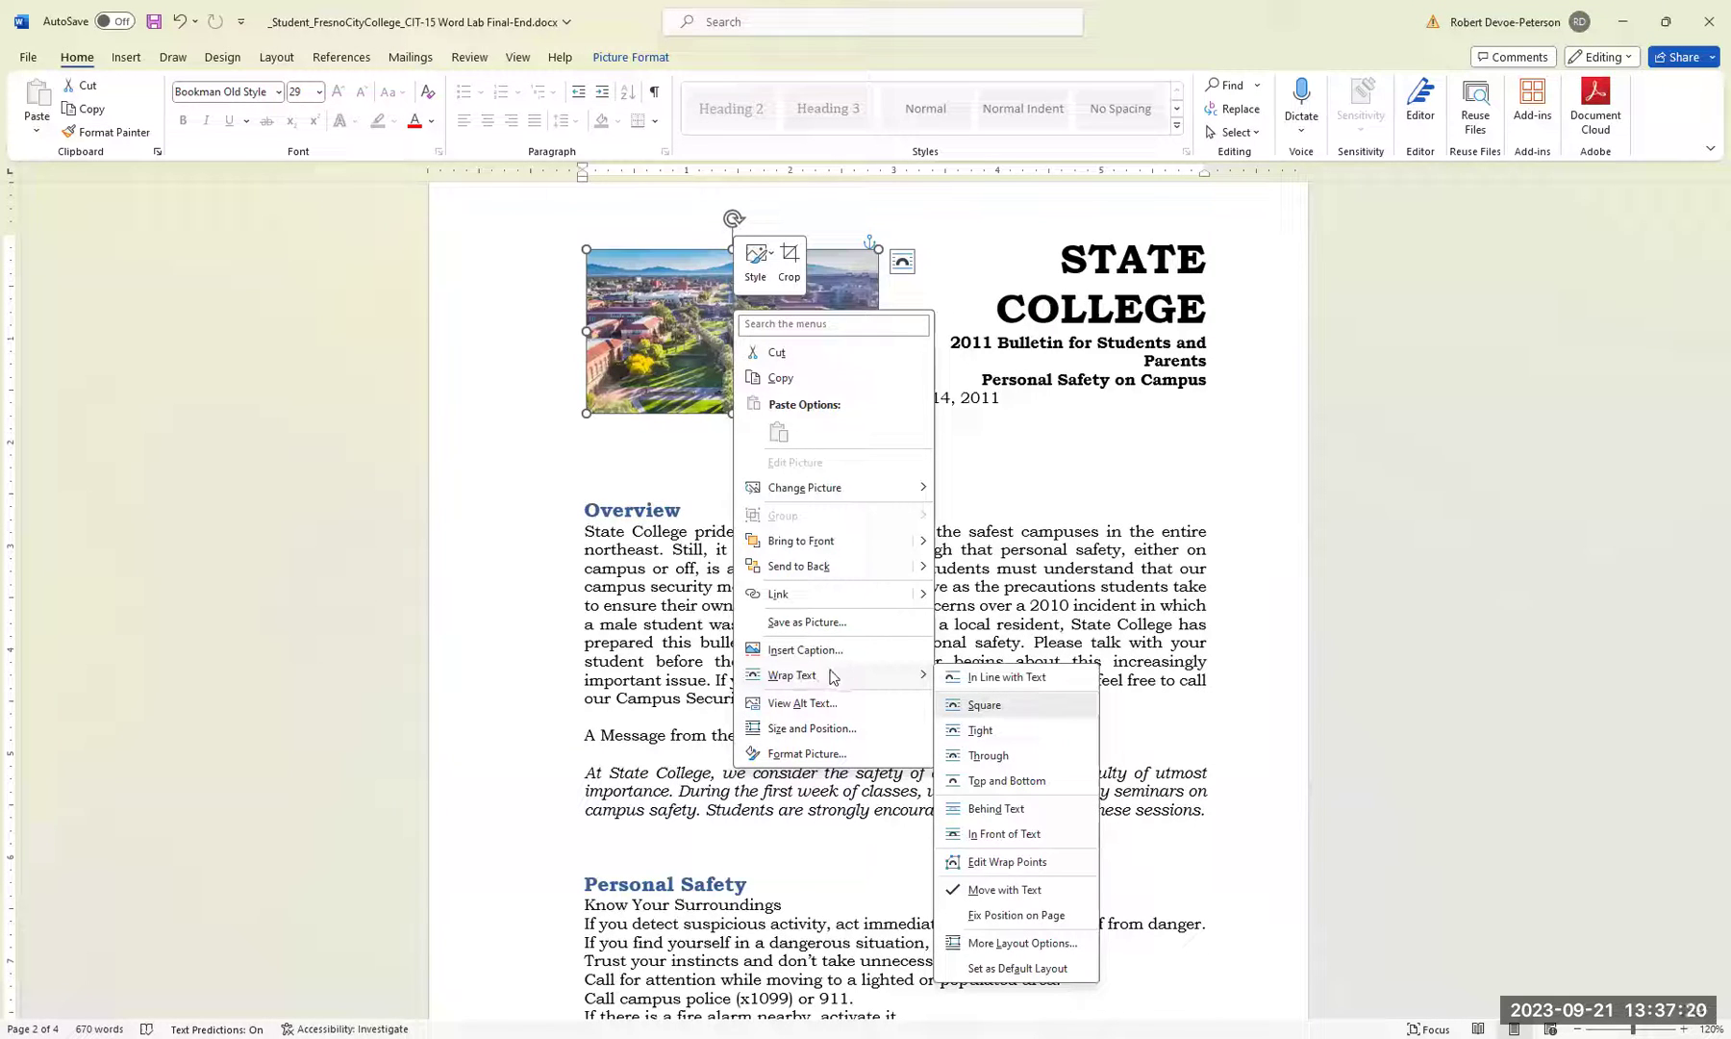
{"action": "left_click", "coordinate": [987, 709]}
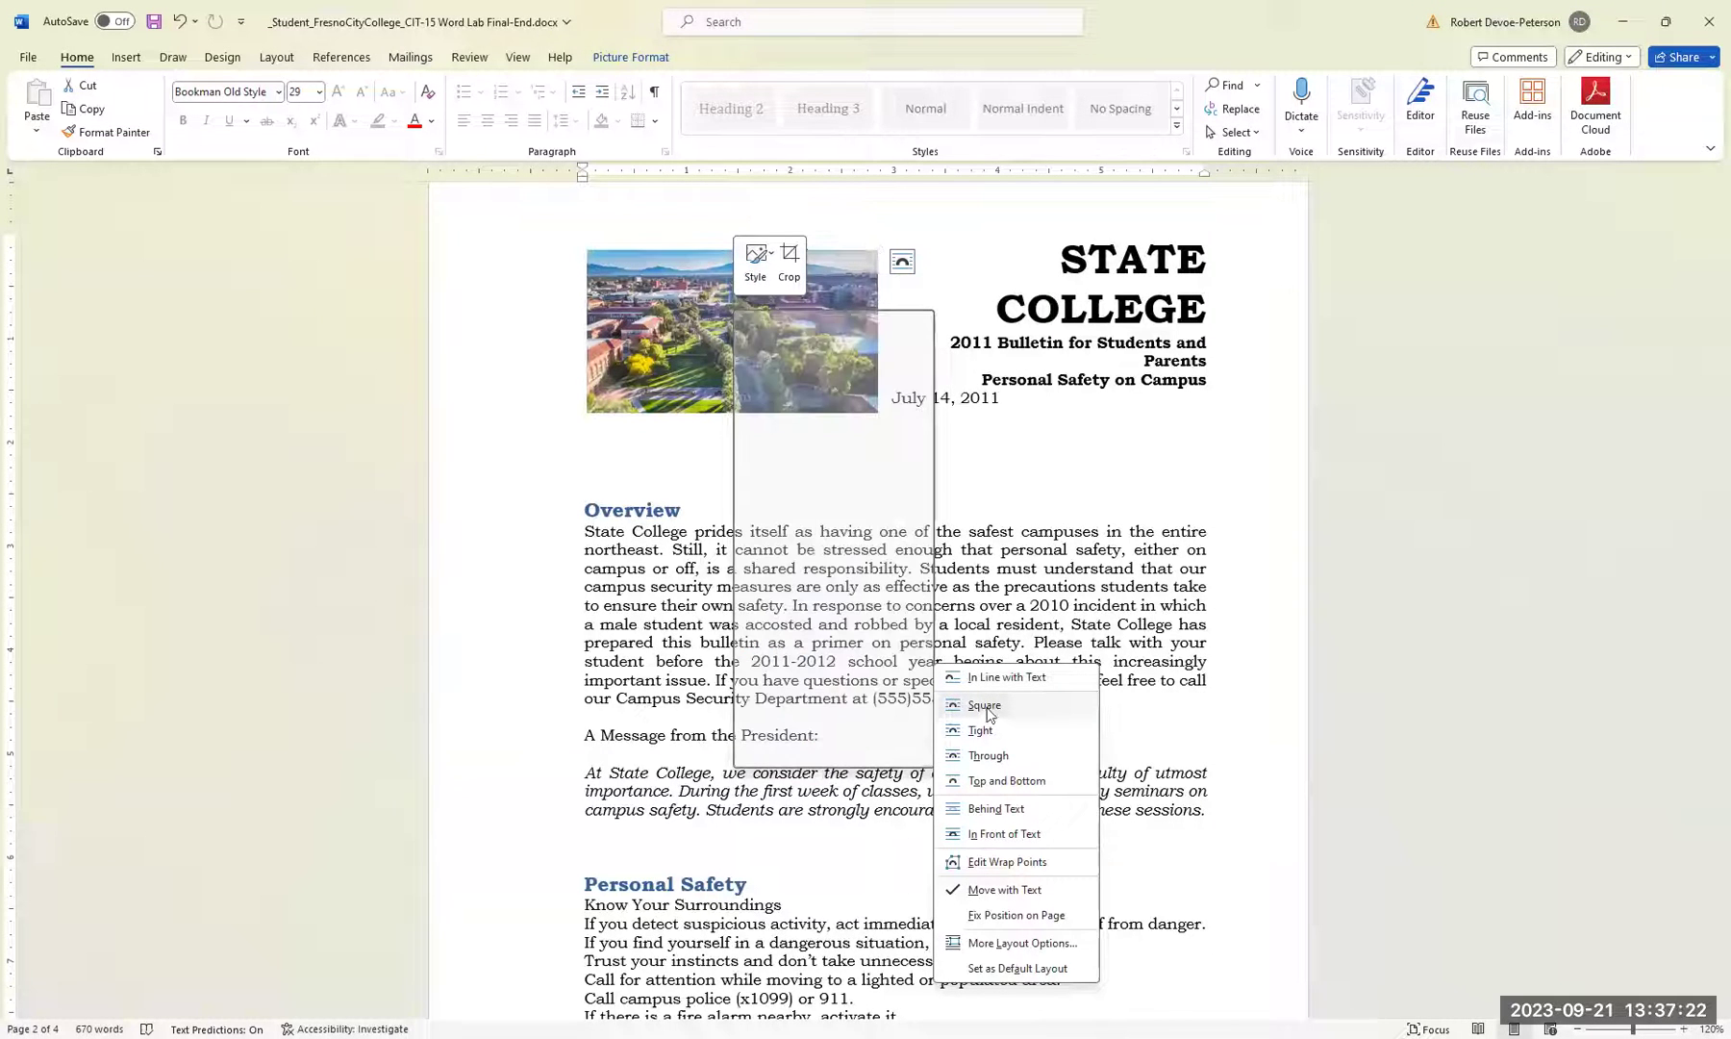
Scale the campus picture to 50% height and width with its aspect ratio locked.
{"action": "right_click", "coordinate": [769, 335]}
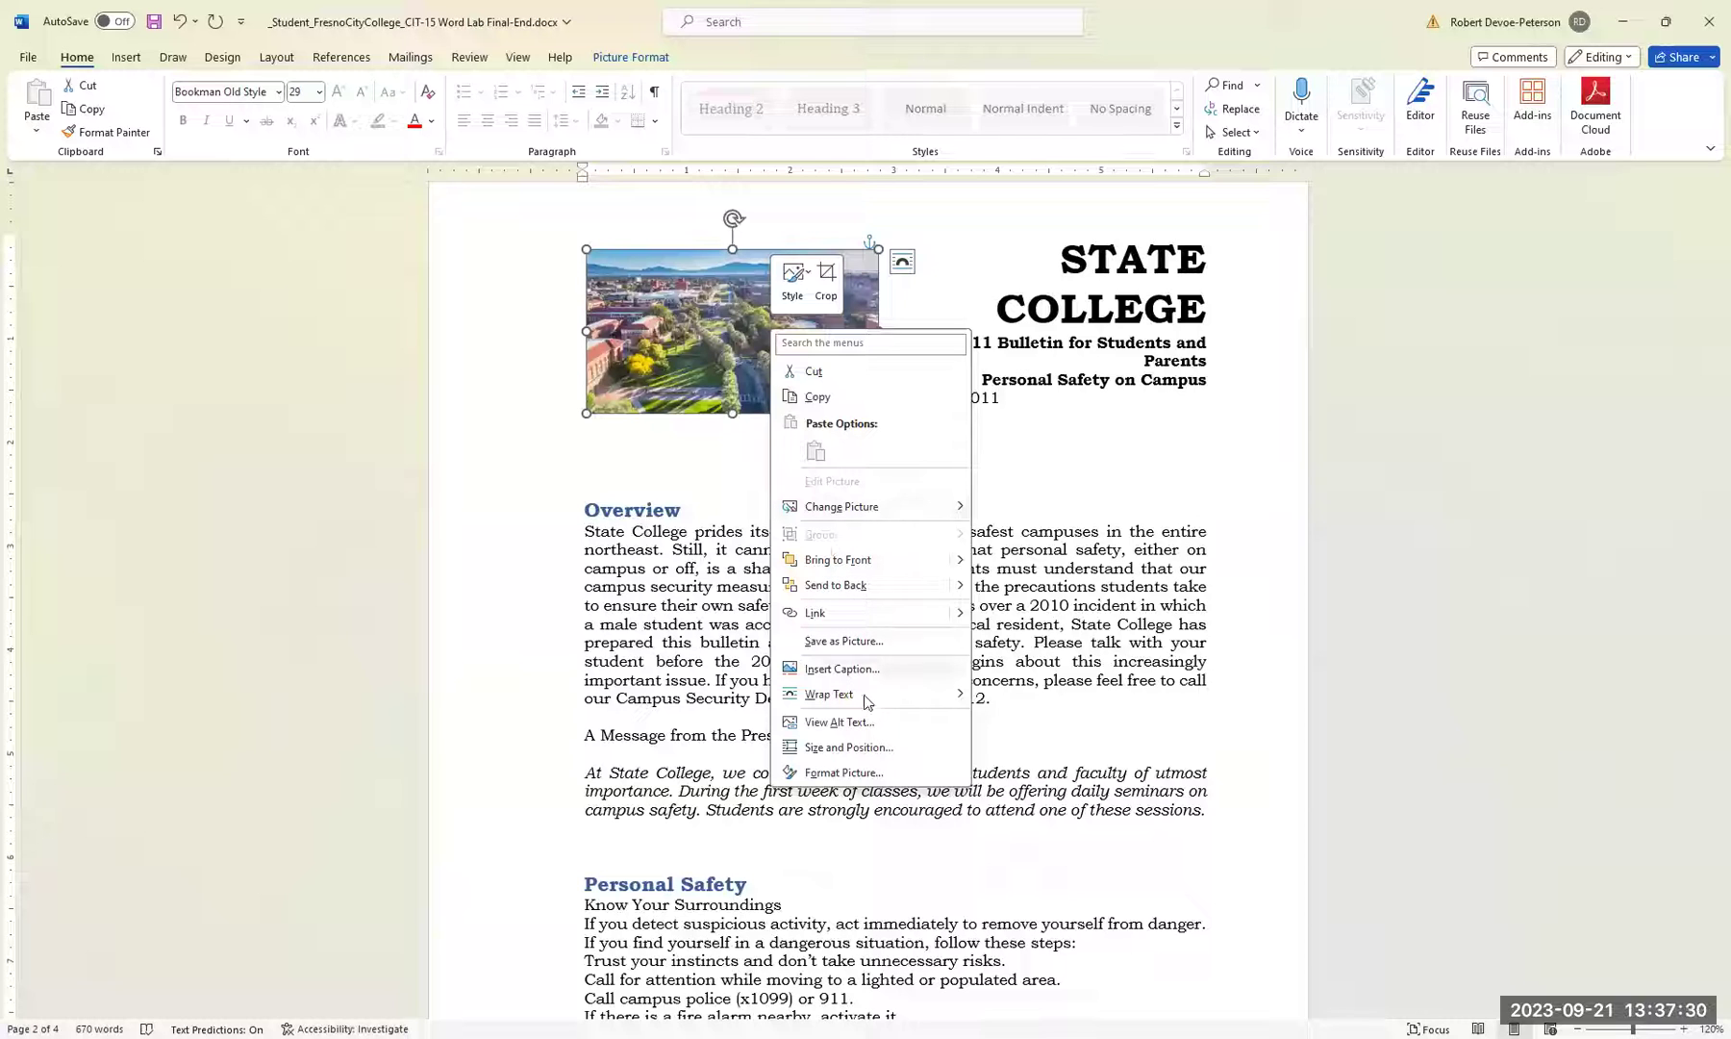
{"action": "left_click", "coordinate": [851, 748]}
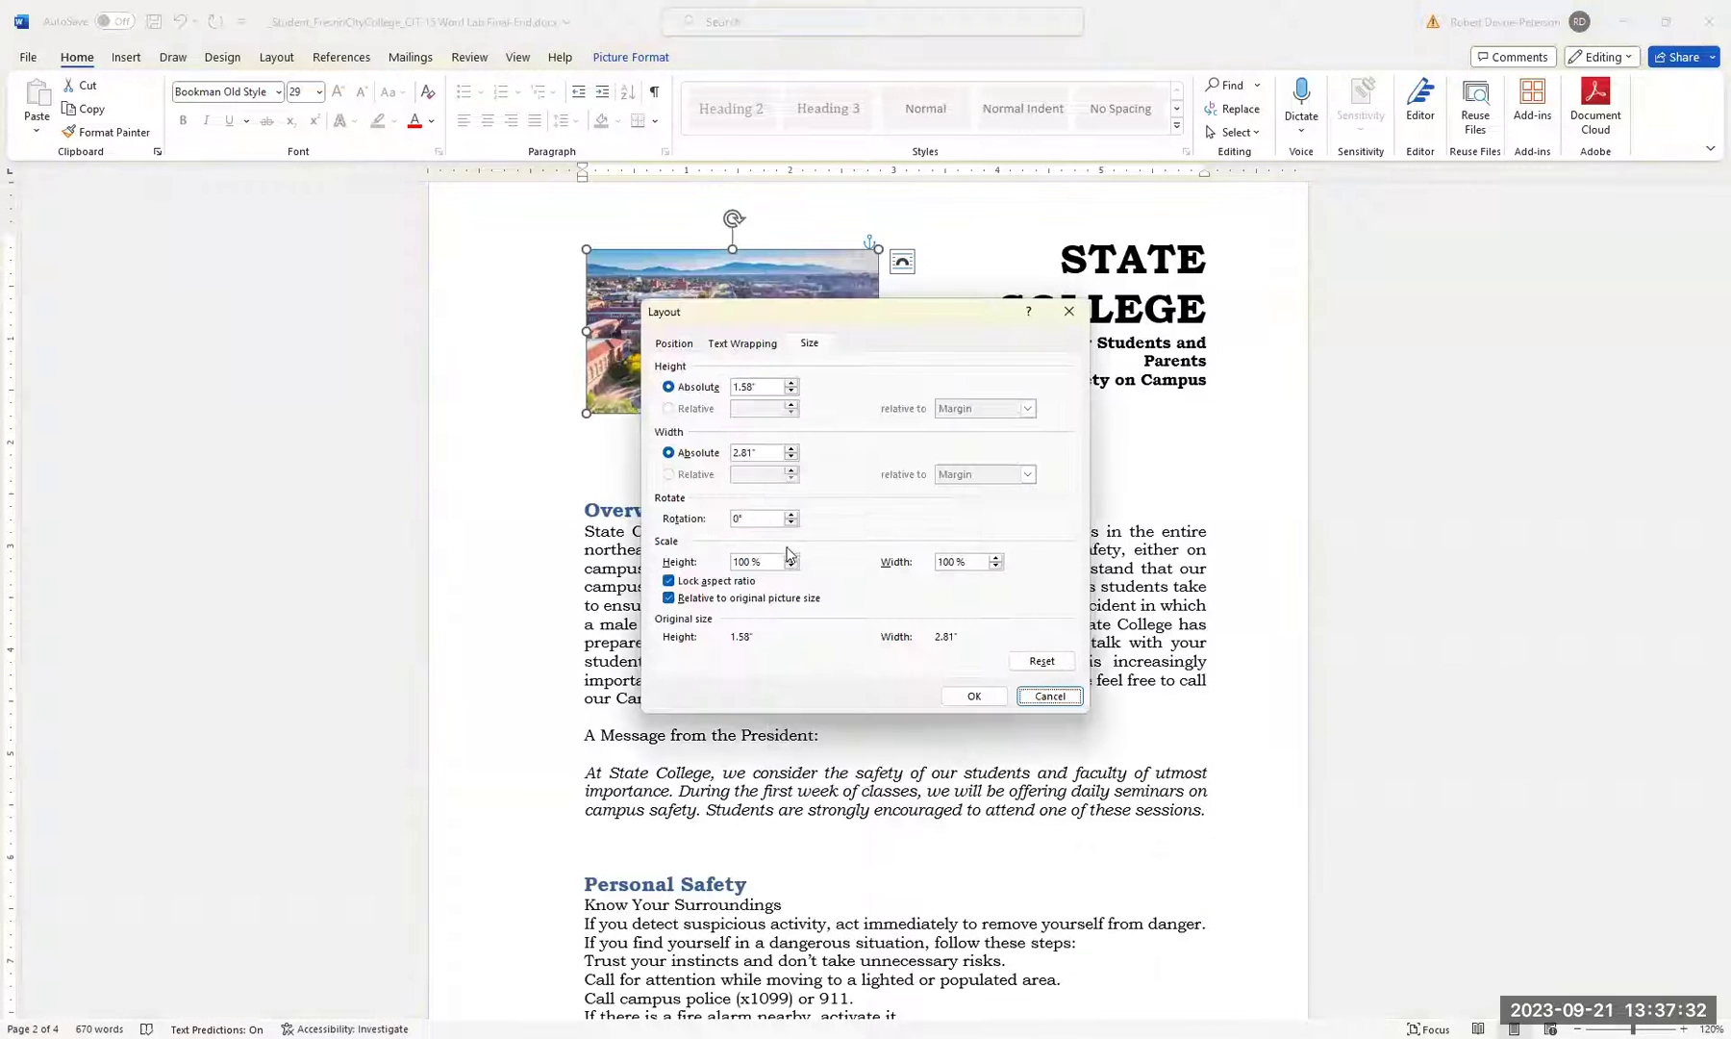
{"action": "left_click_drag", "start_coordinate": [771, 560], "coordinate": [729, 561]}
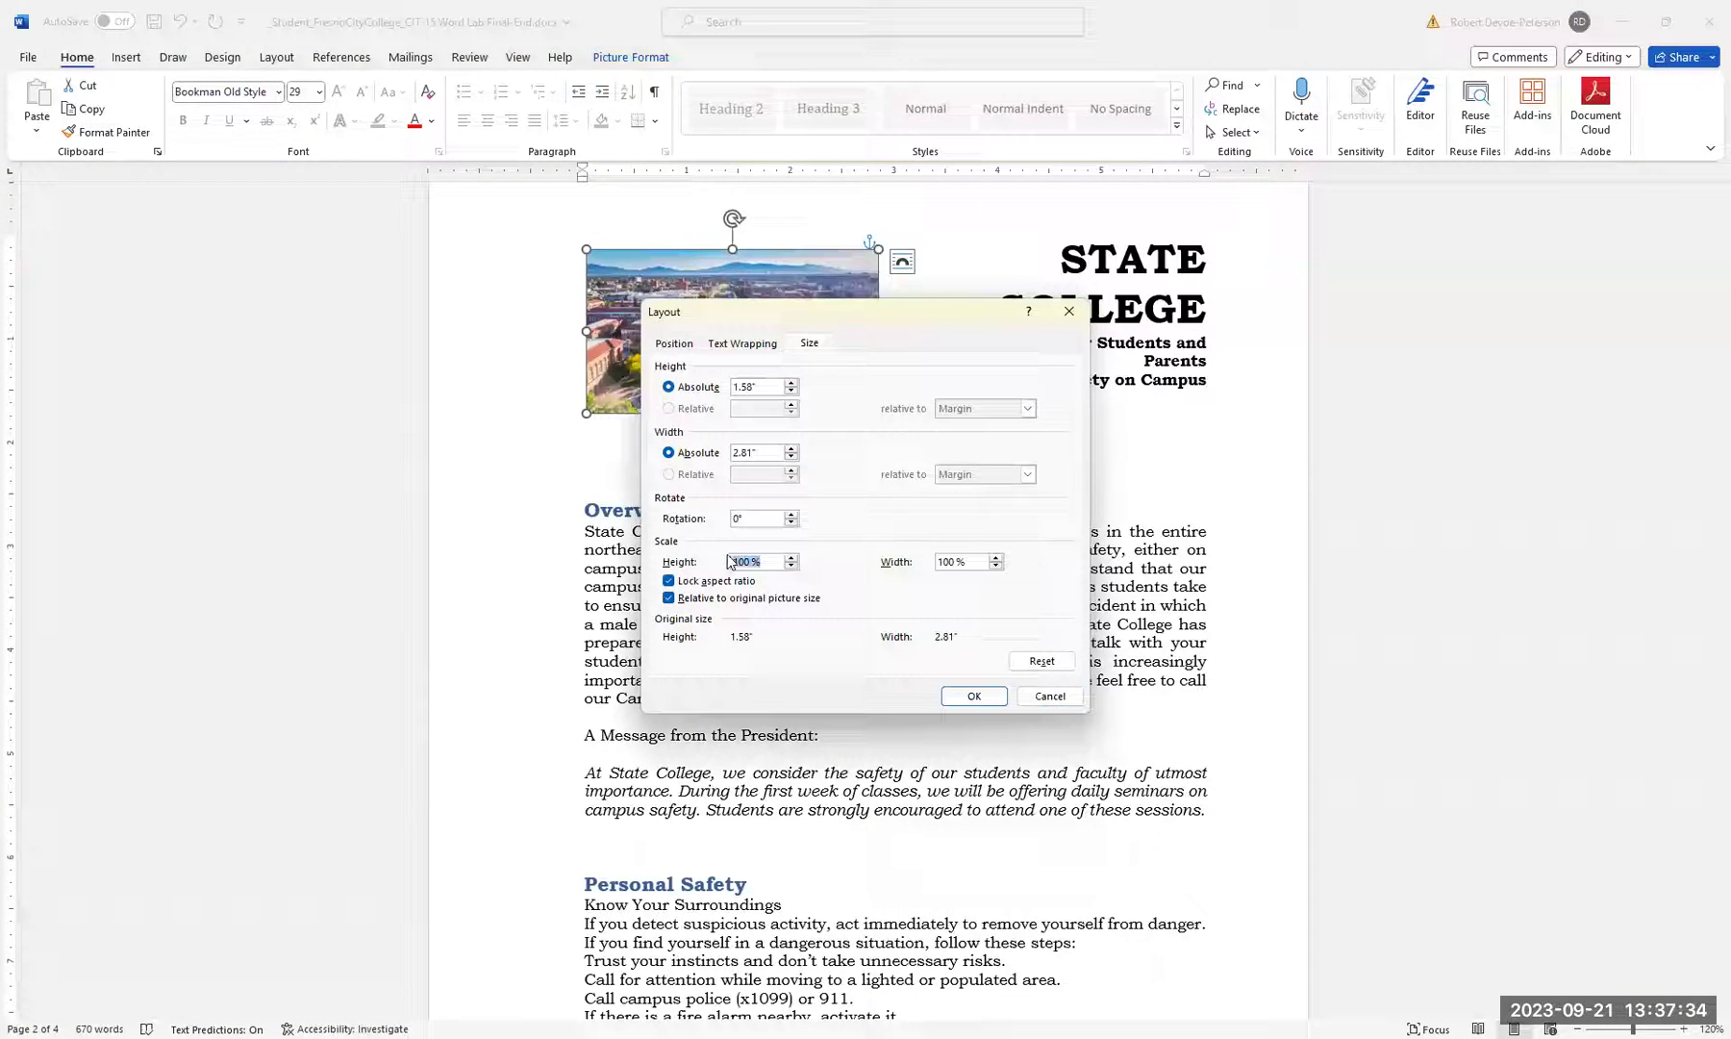
{"action": "type", "text": "50"}
{"action": "left_click", "coordinate": [970, 561]}
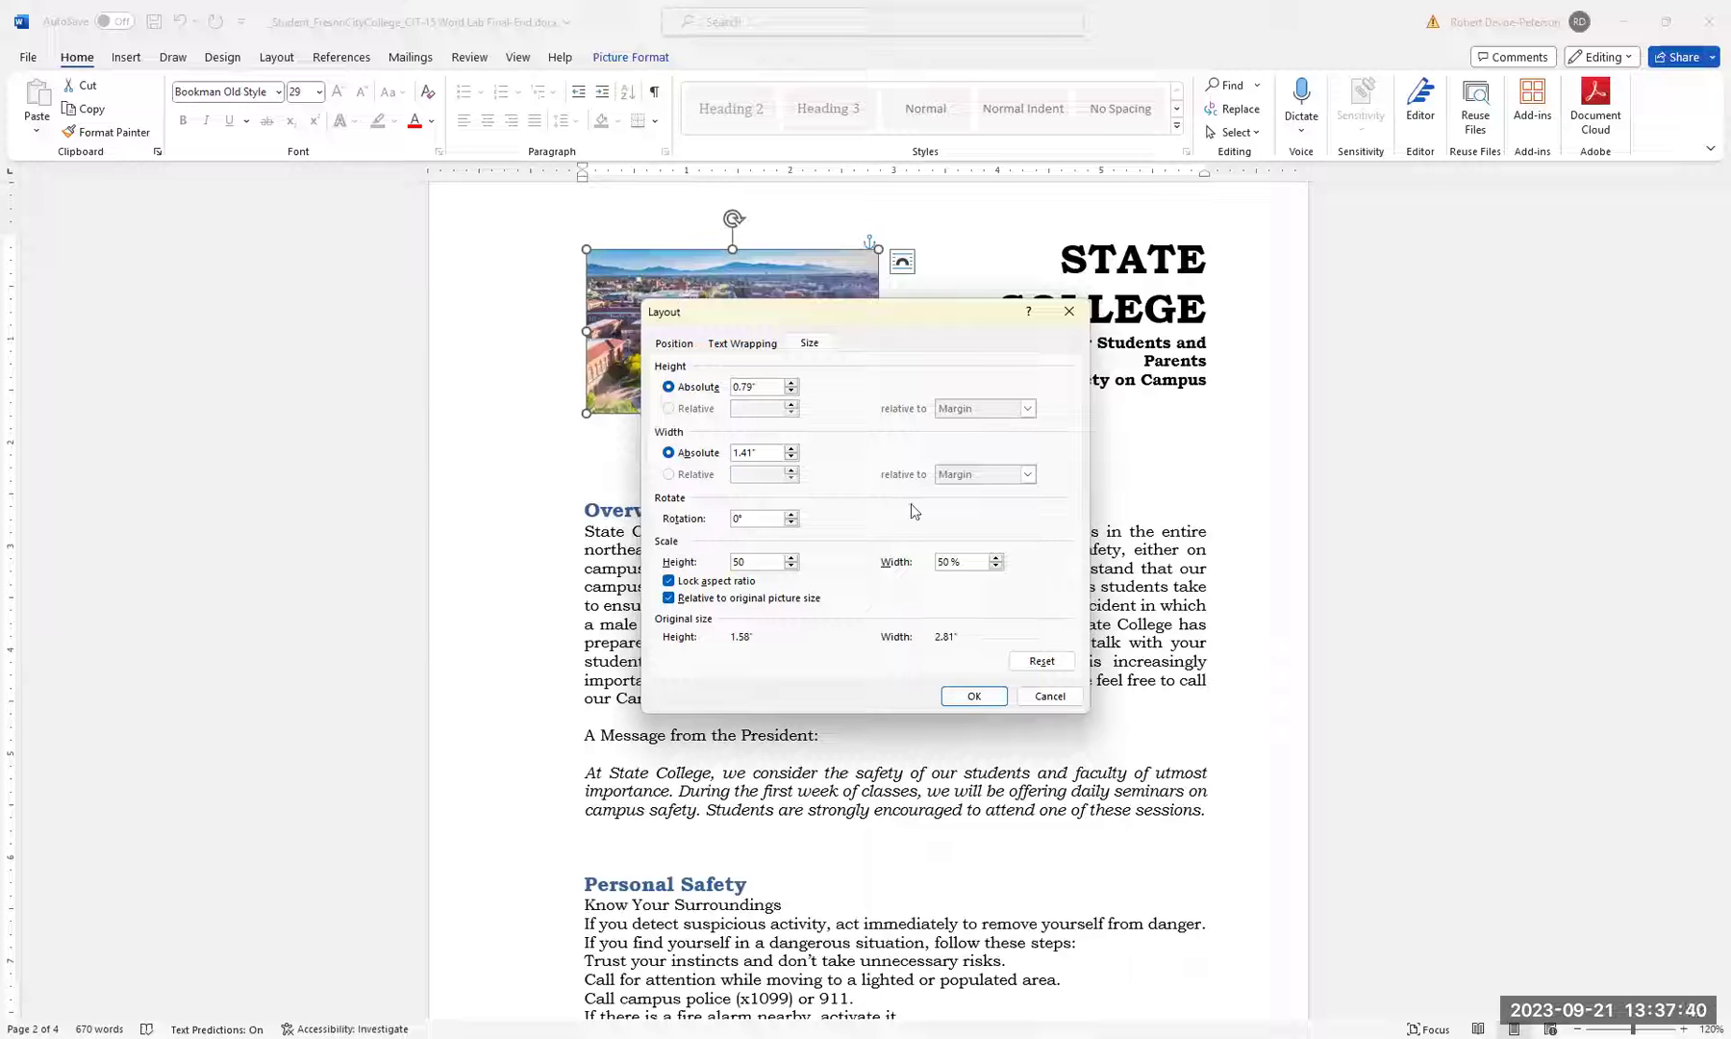
{"action": "left_click", "coordinate": [982, 694]}
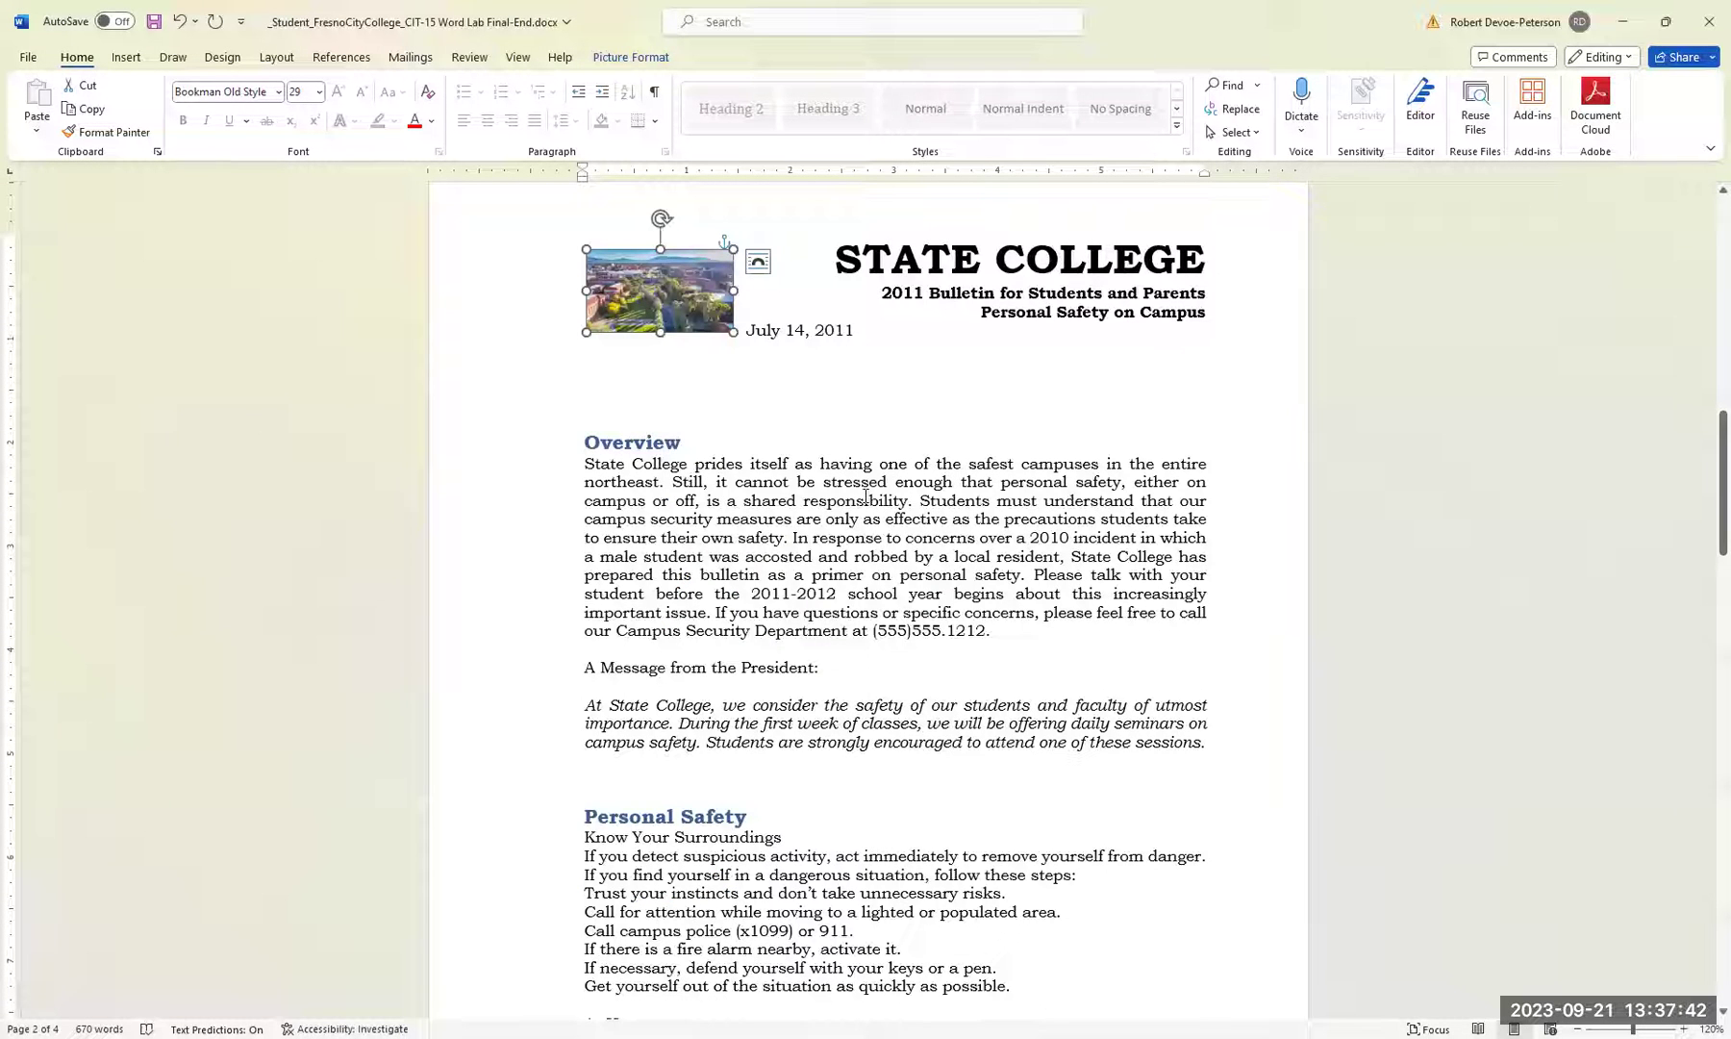
{"action": "left_click", "coordinate": [877, 484]}
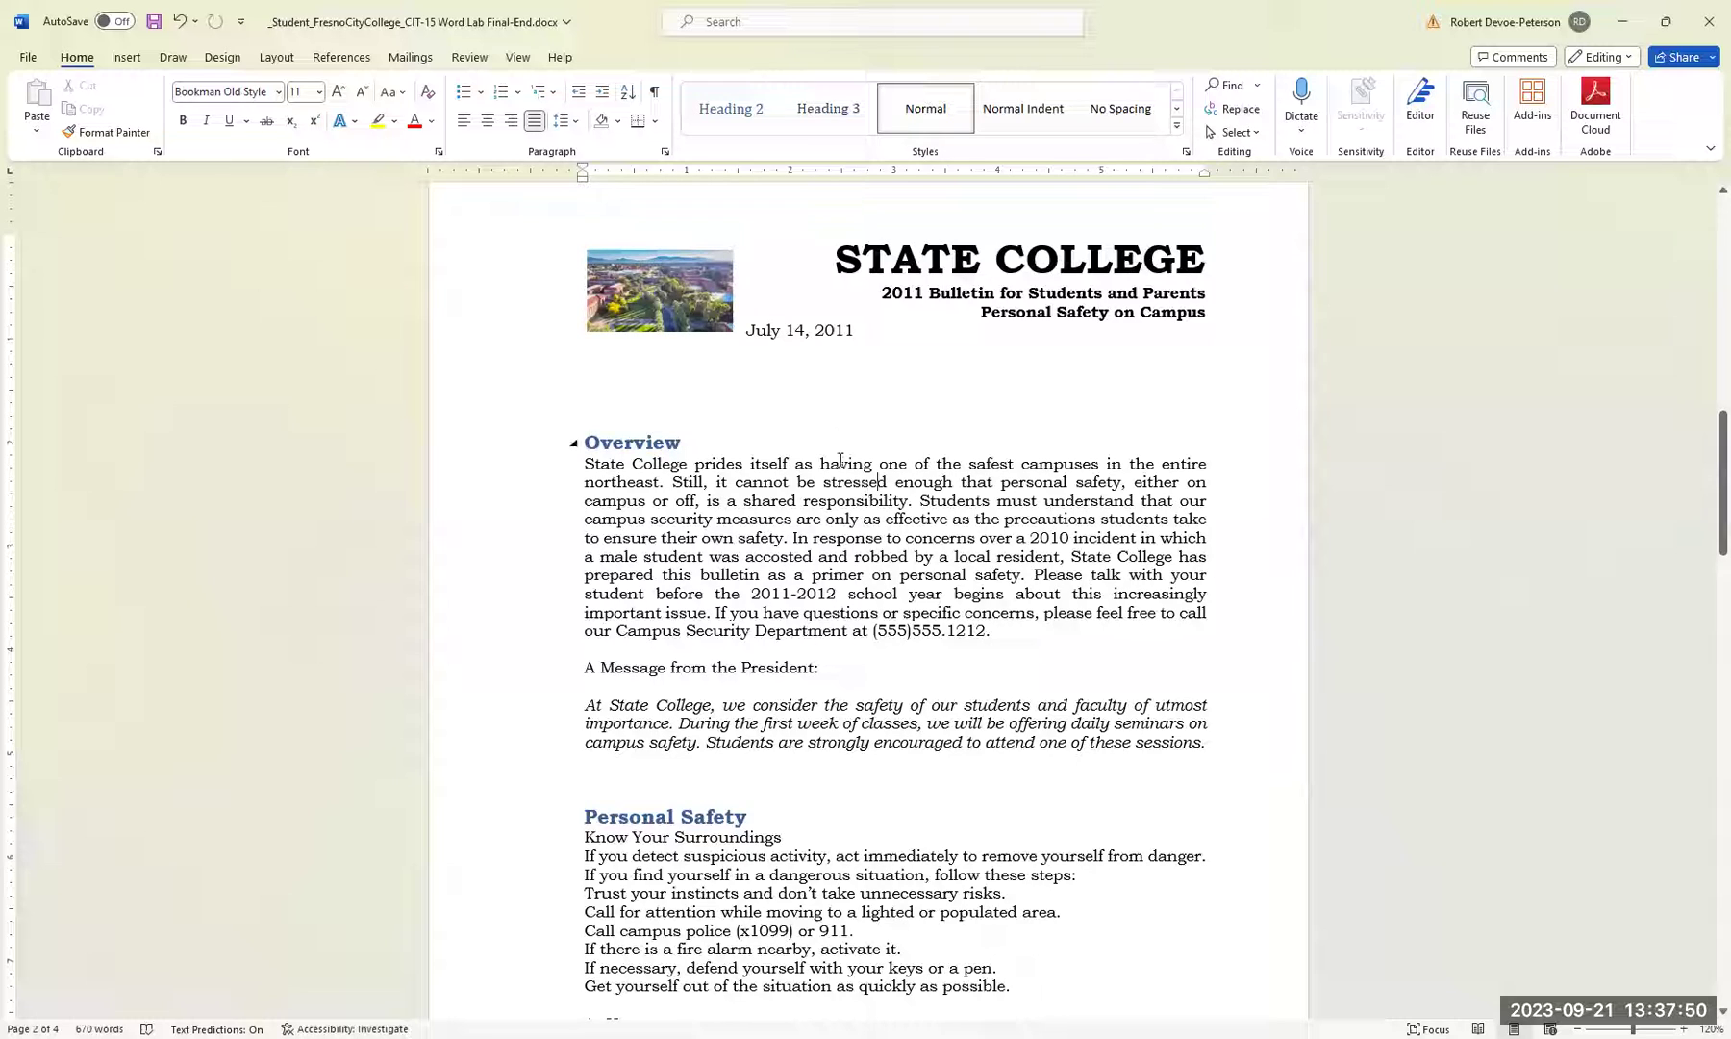
Format the Overview heading in Times New Roman, size 22, italic.
{"action": "left_click", "coordinate": [622, 439]}
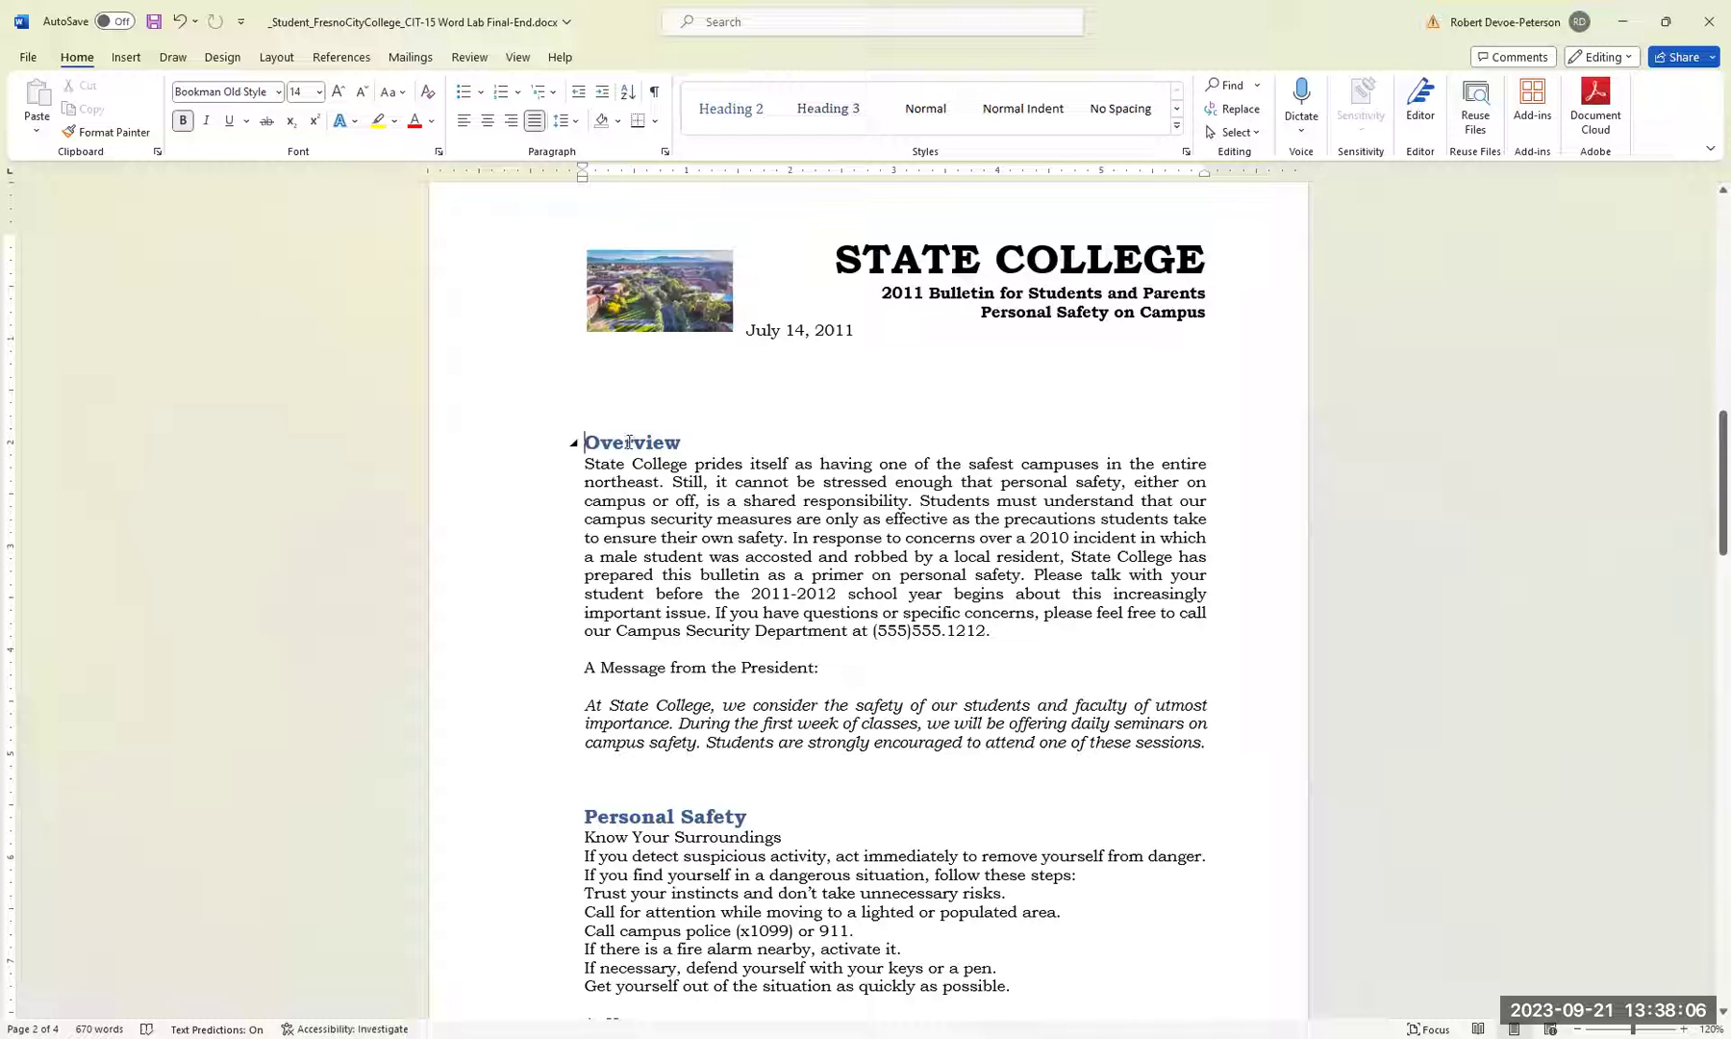
{"action": "left_click", "coordinate": [278, 92]}
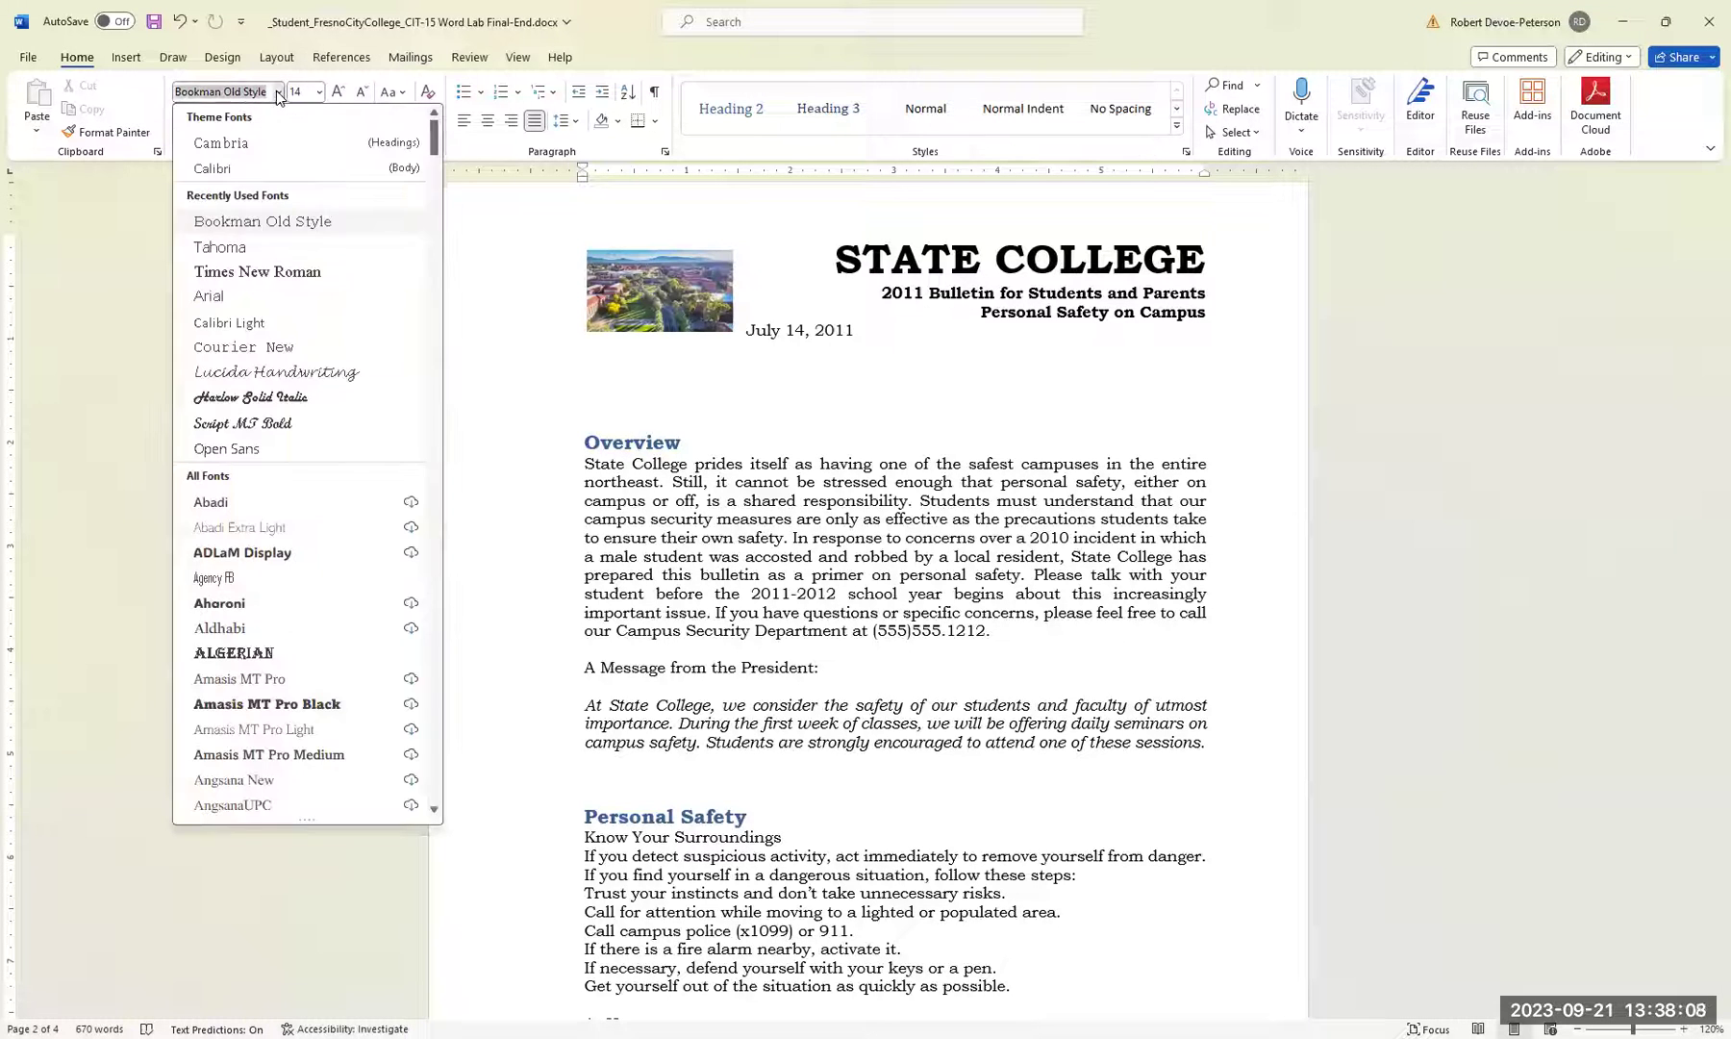
{"action": "left_click", "coordinate": [256, 272]}
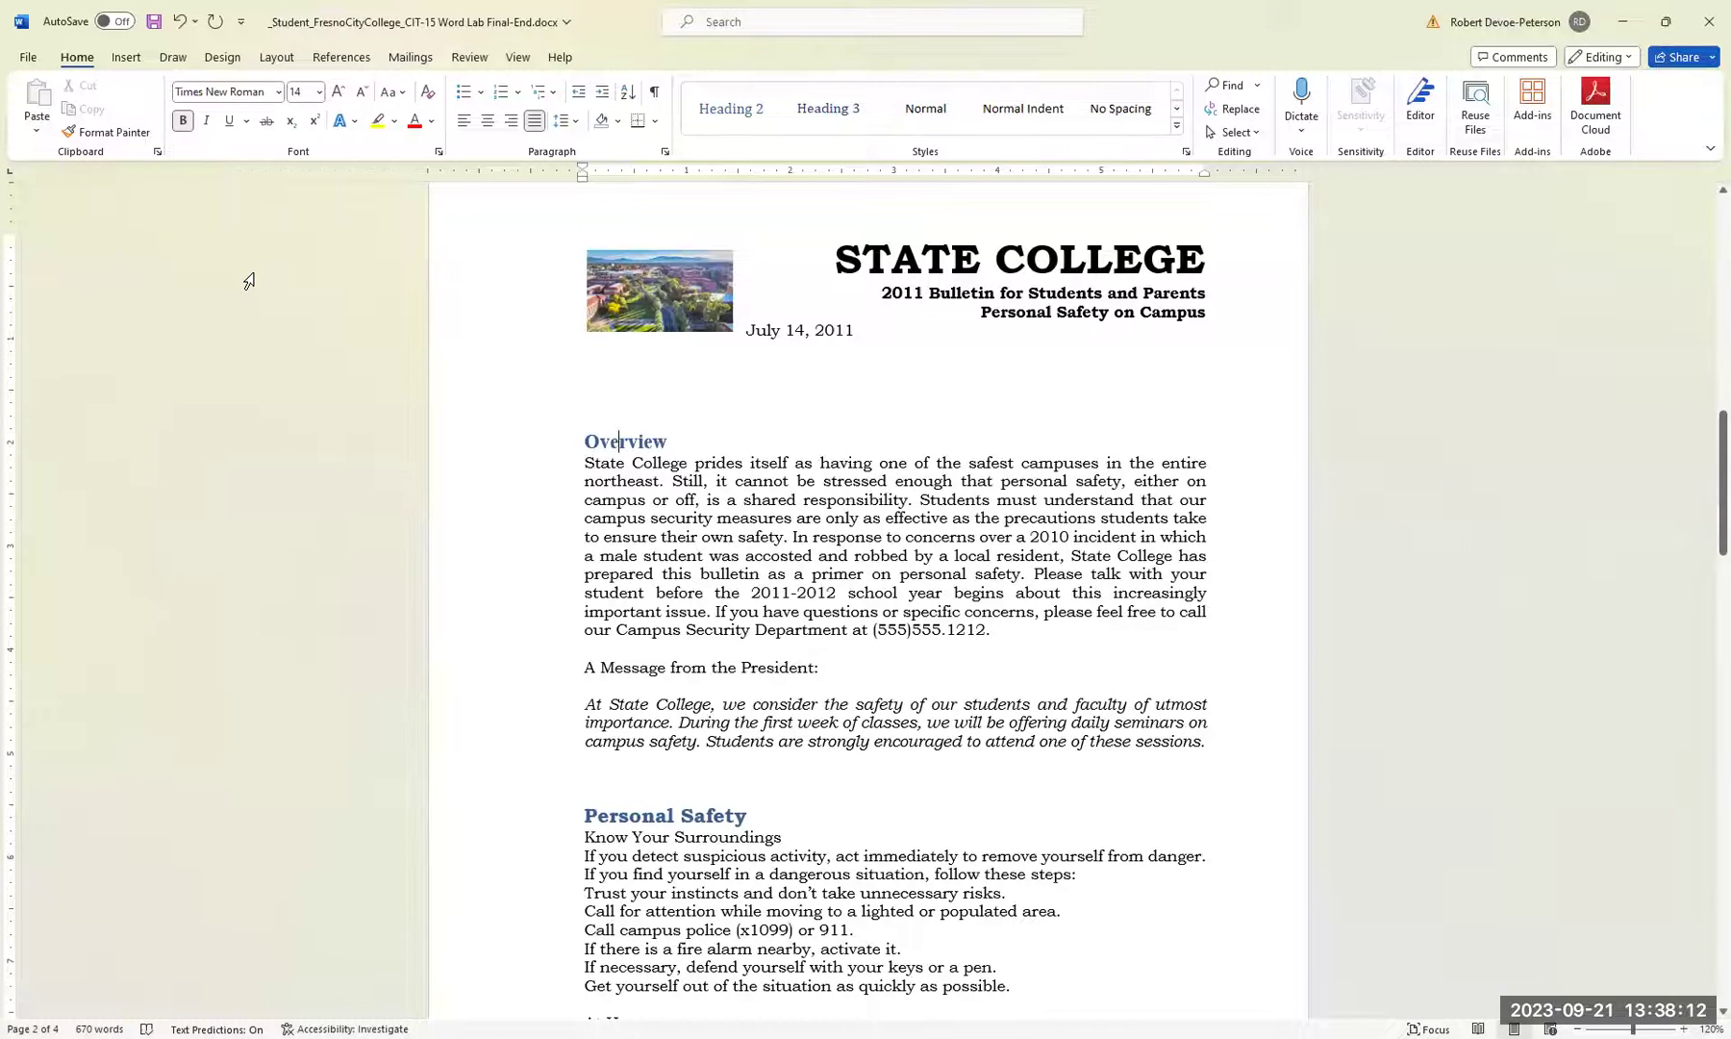
{"action": "left_click", "coordinate": [318, 93]}
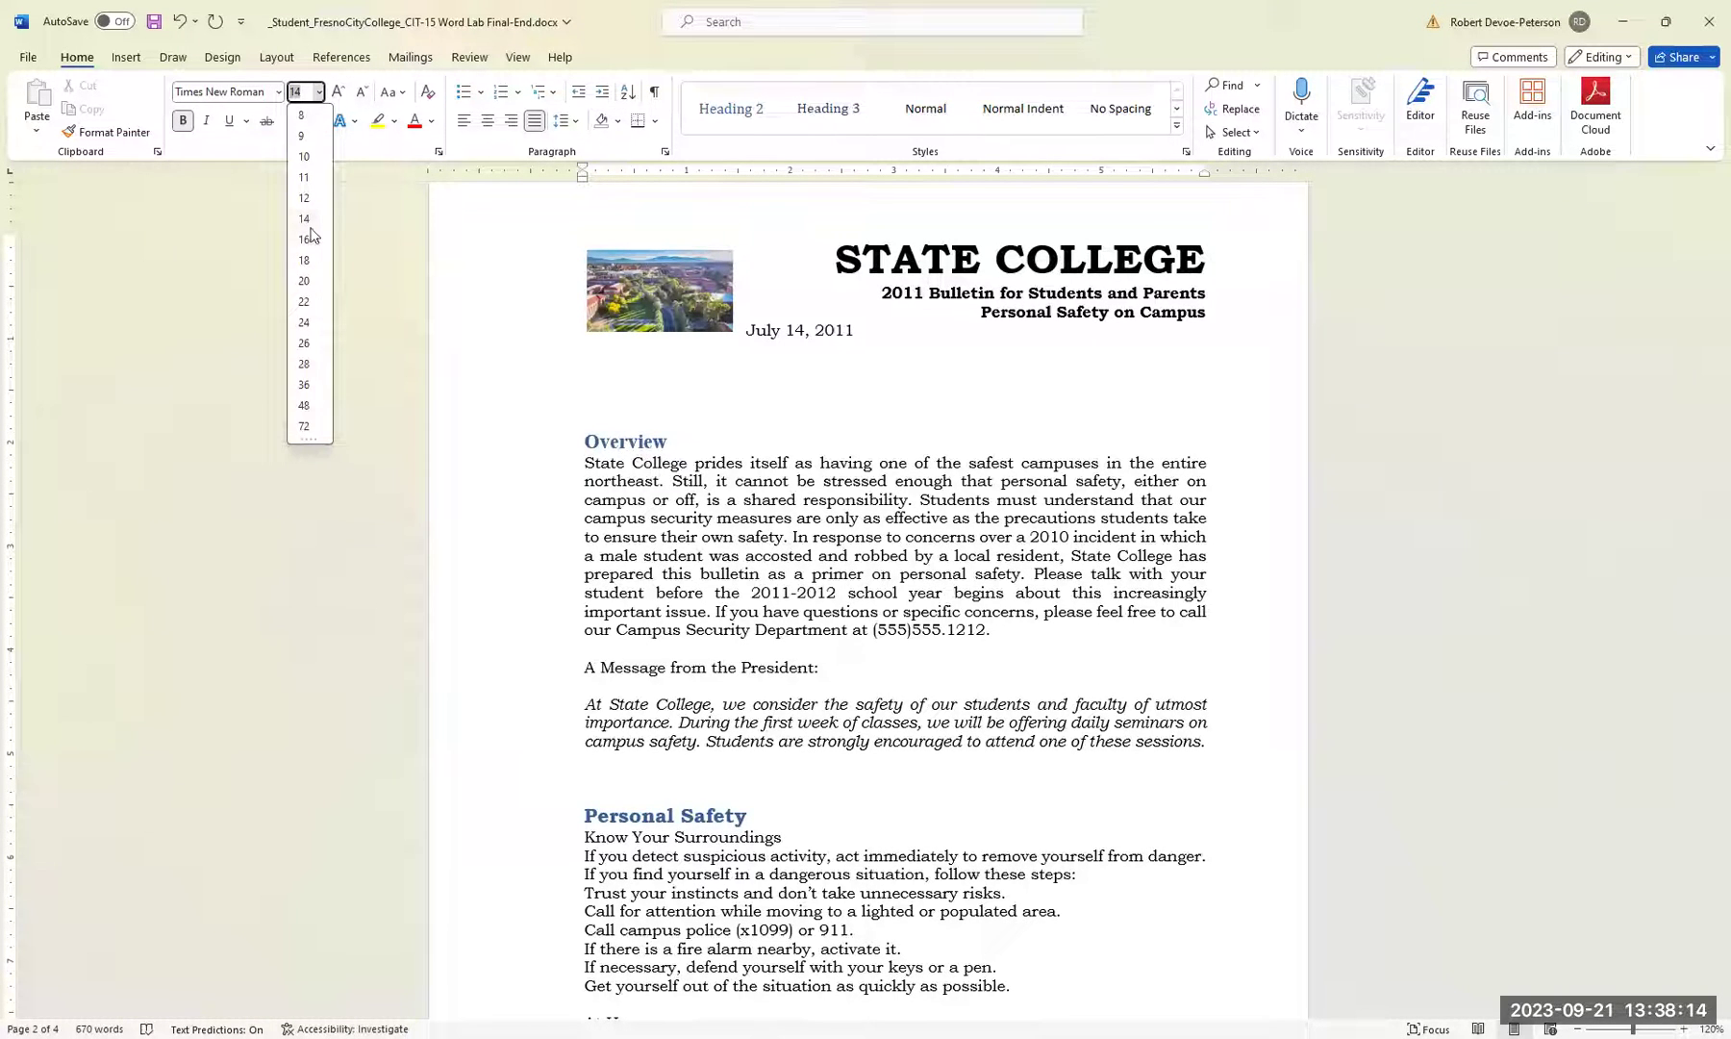
{"action": "left_click", "coordinate": [301, 302]}
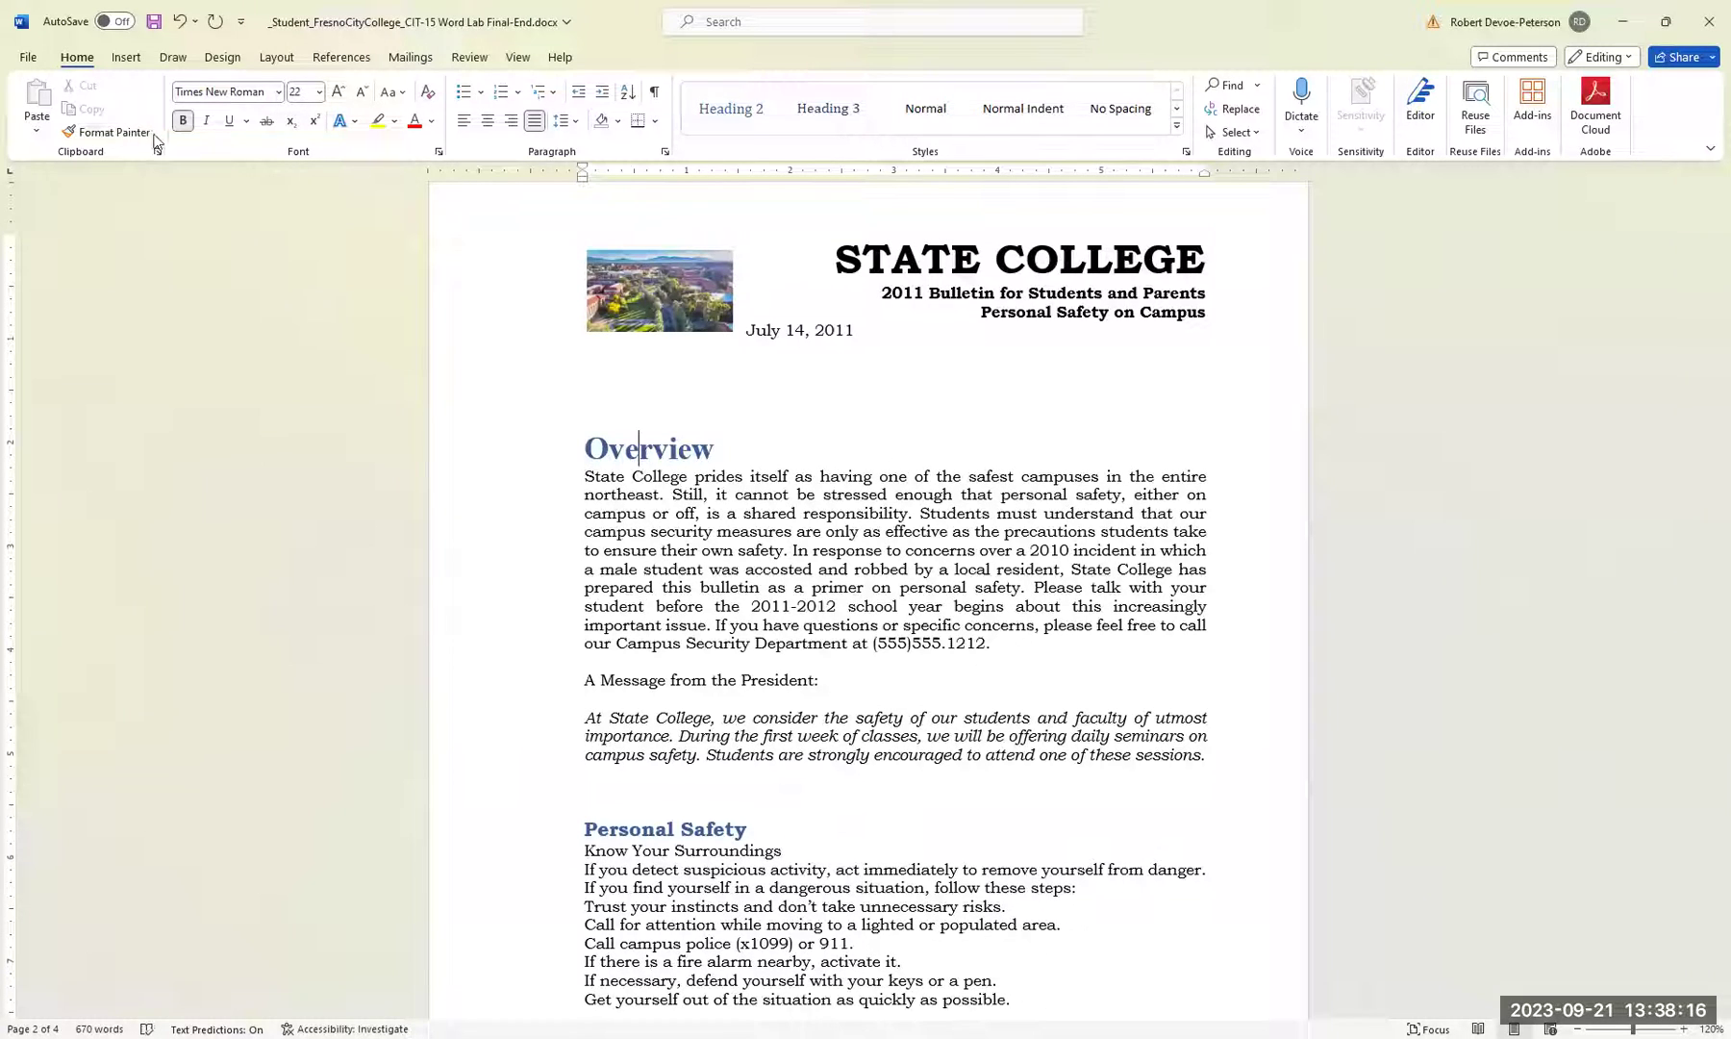
{"action": "left_click", "coordinate": [206, 120]}
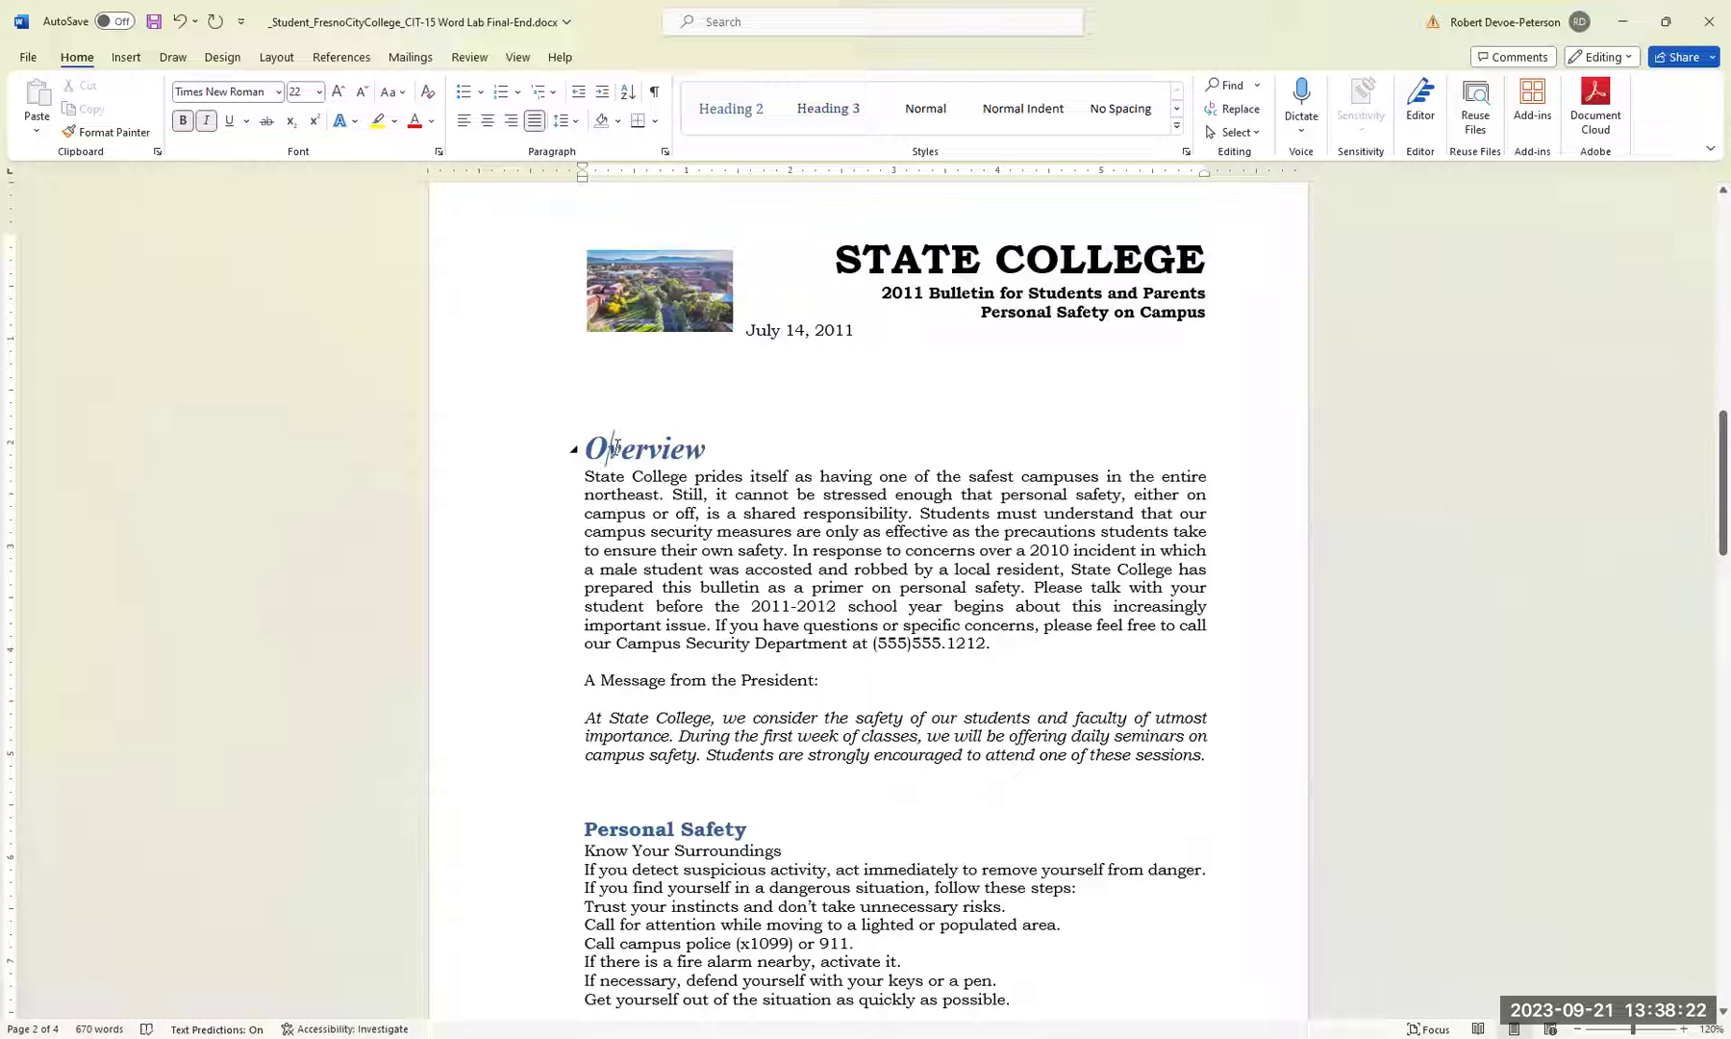
Copy the Overview heading's formatting onto the Personal Safety and At Home headings with Format Painter.
{"action": "left_click", "coordinate": [116, 134]}
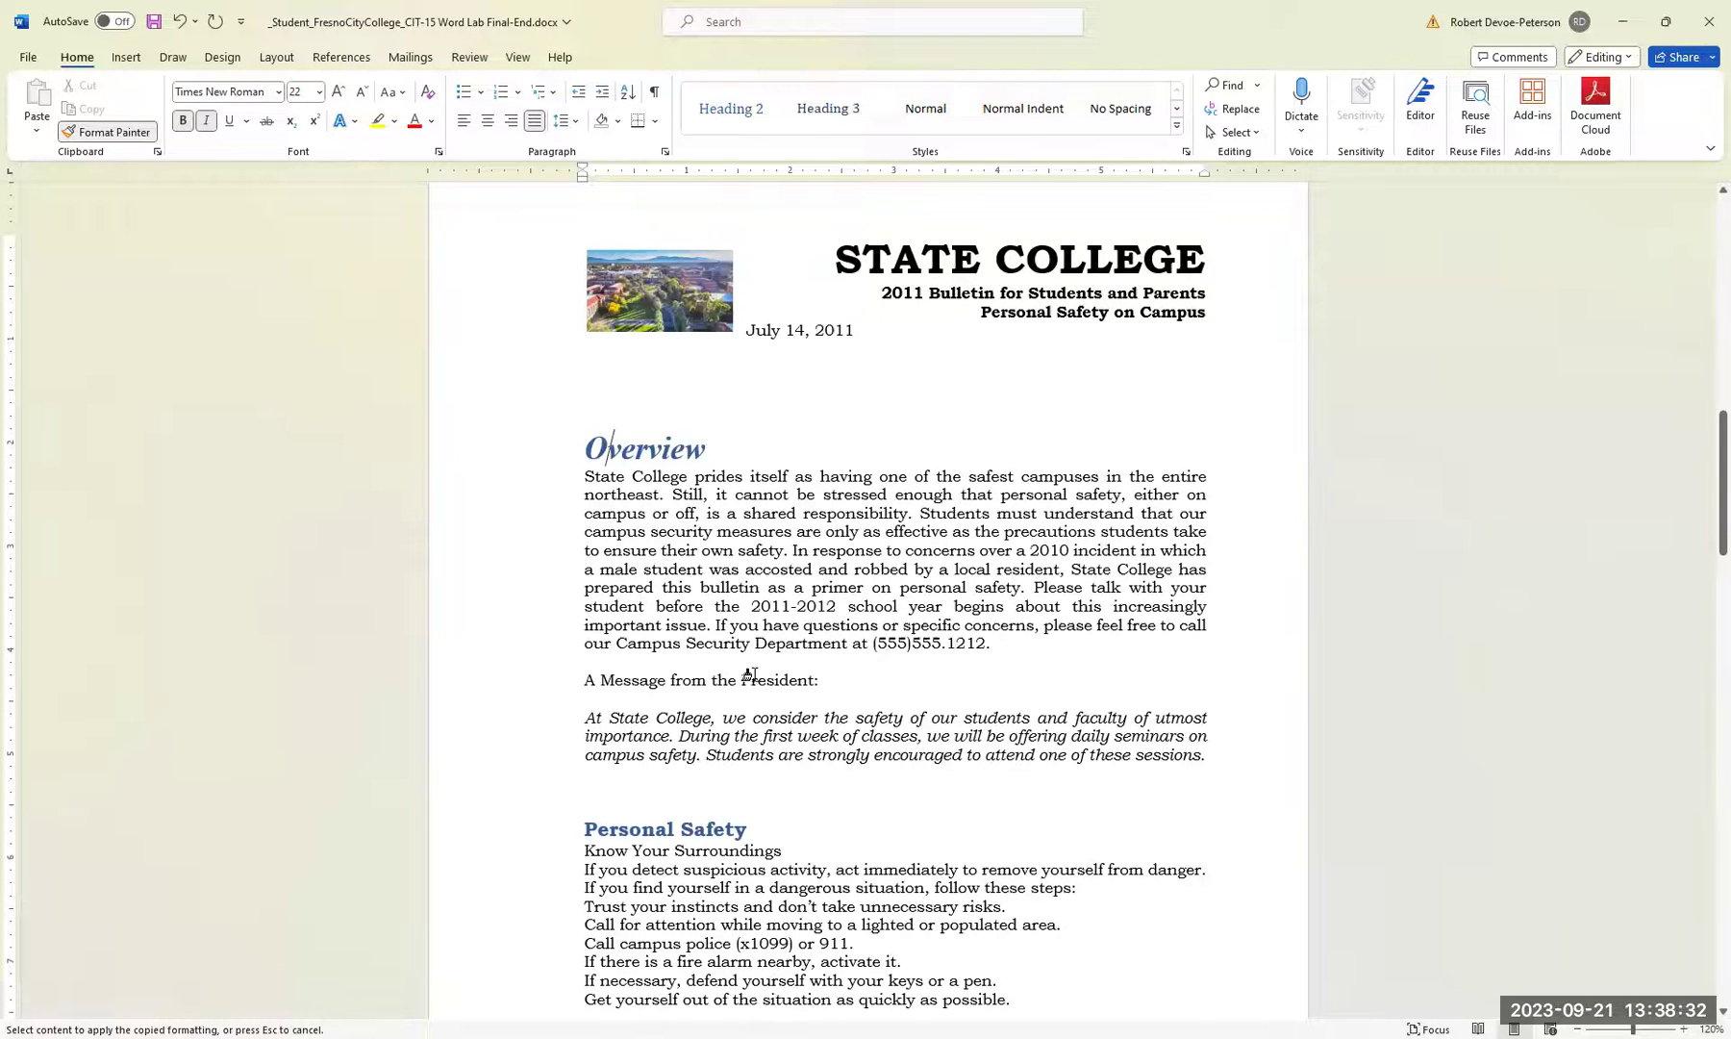
{"action": "scroll", "coordinate": [736, 673], "scroll_direction": "down", "scroll_amount": 3}
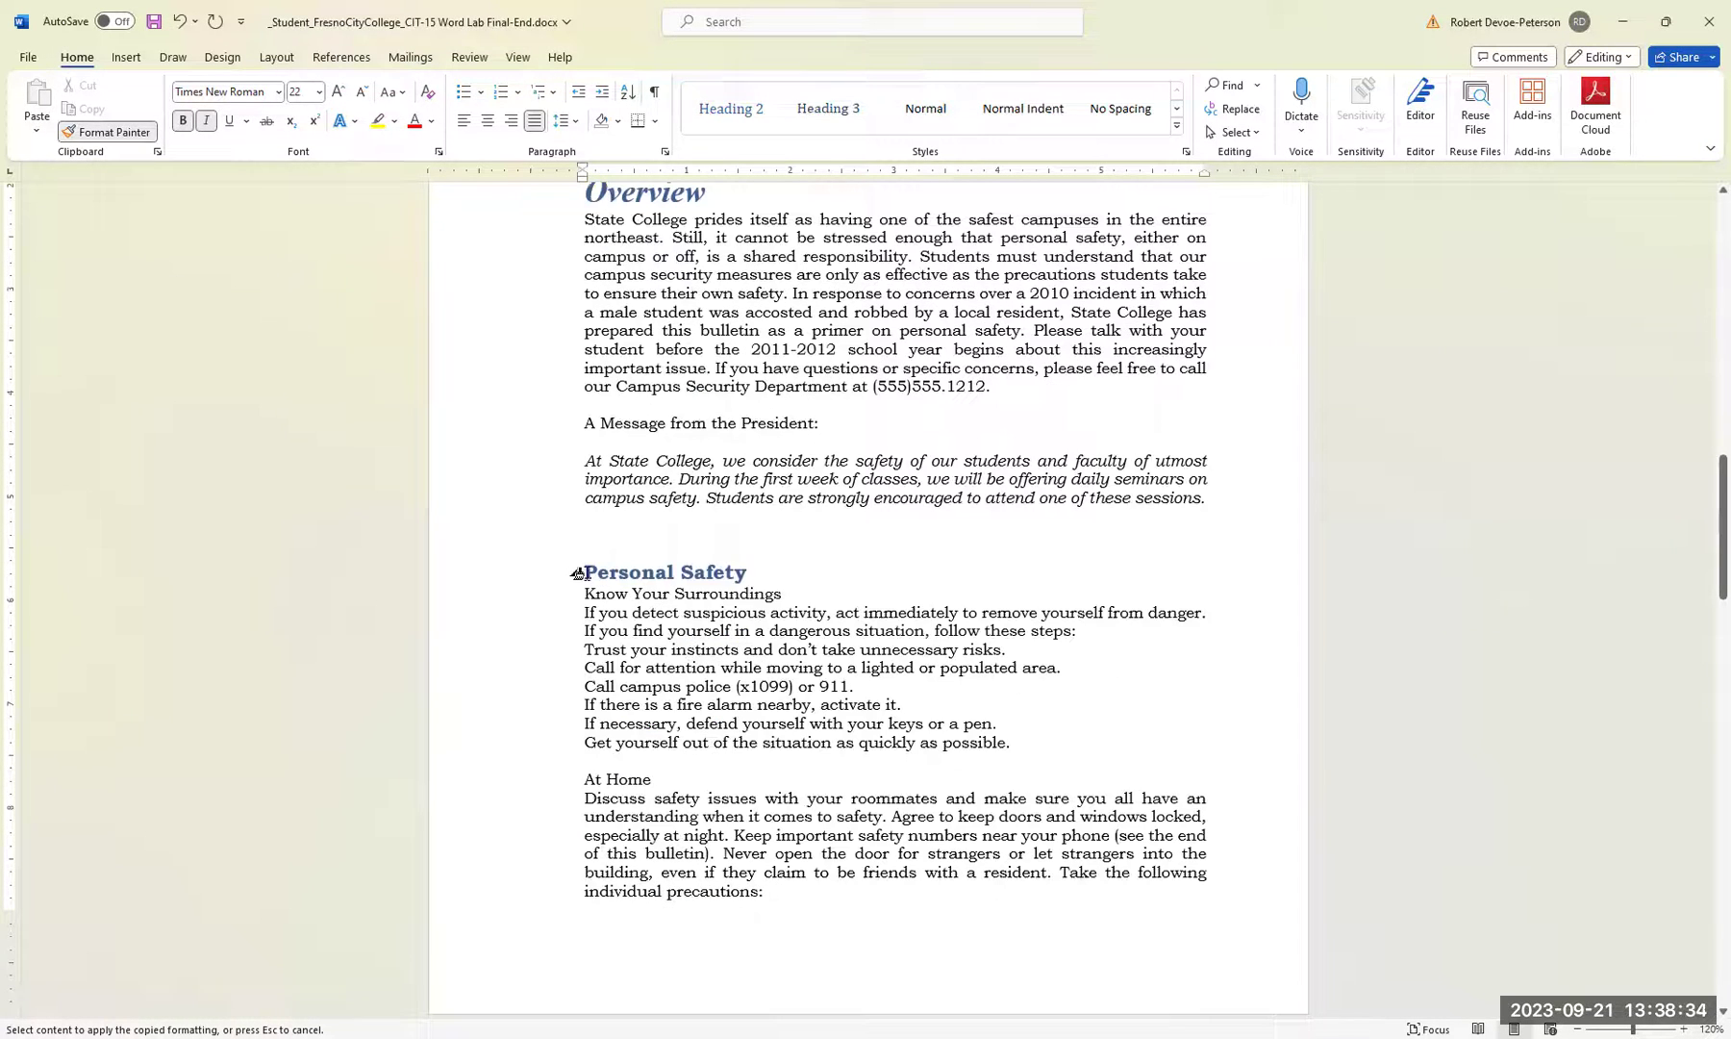
{"action": "mouse_move", "coordinate": [582, 574]}
{"action": "left_mouse_down"}
{"action": "mouse_move", "coordinate": [750, 575]}
{"action": "mouse_move", "coordinate": [723, 581]}
{"action": "left_mouse_up"}
{"action": "scroll", "coordinate": [693, 587], "scroll_direction": "down", "scroll_amount": 2}
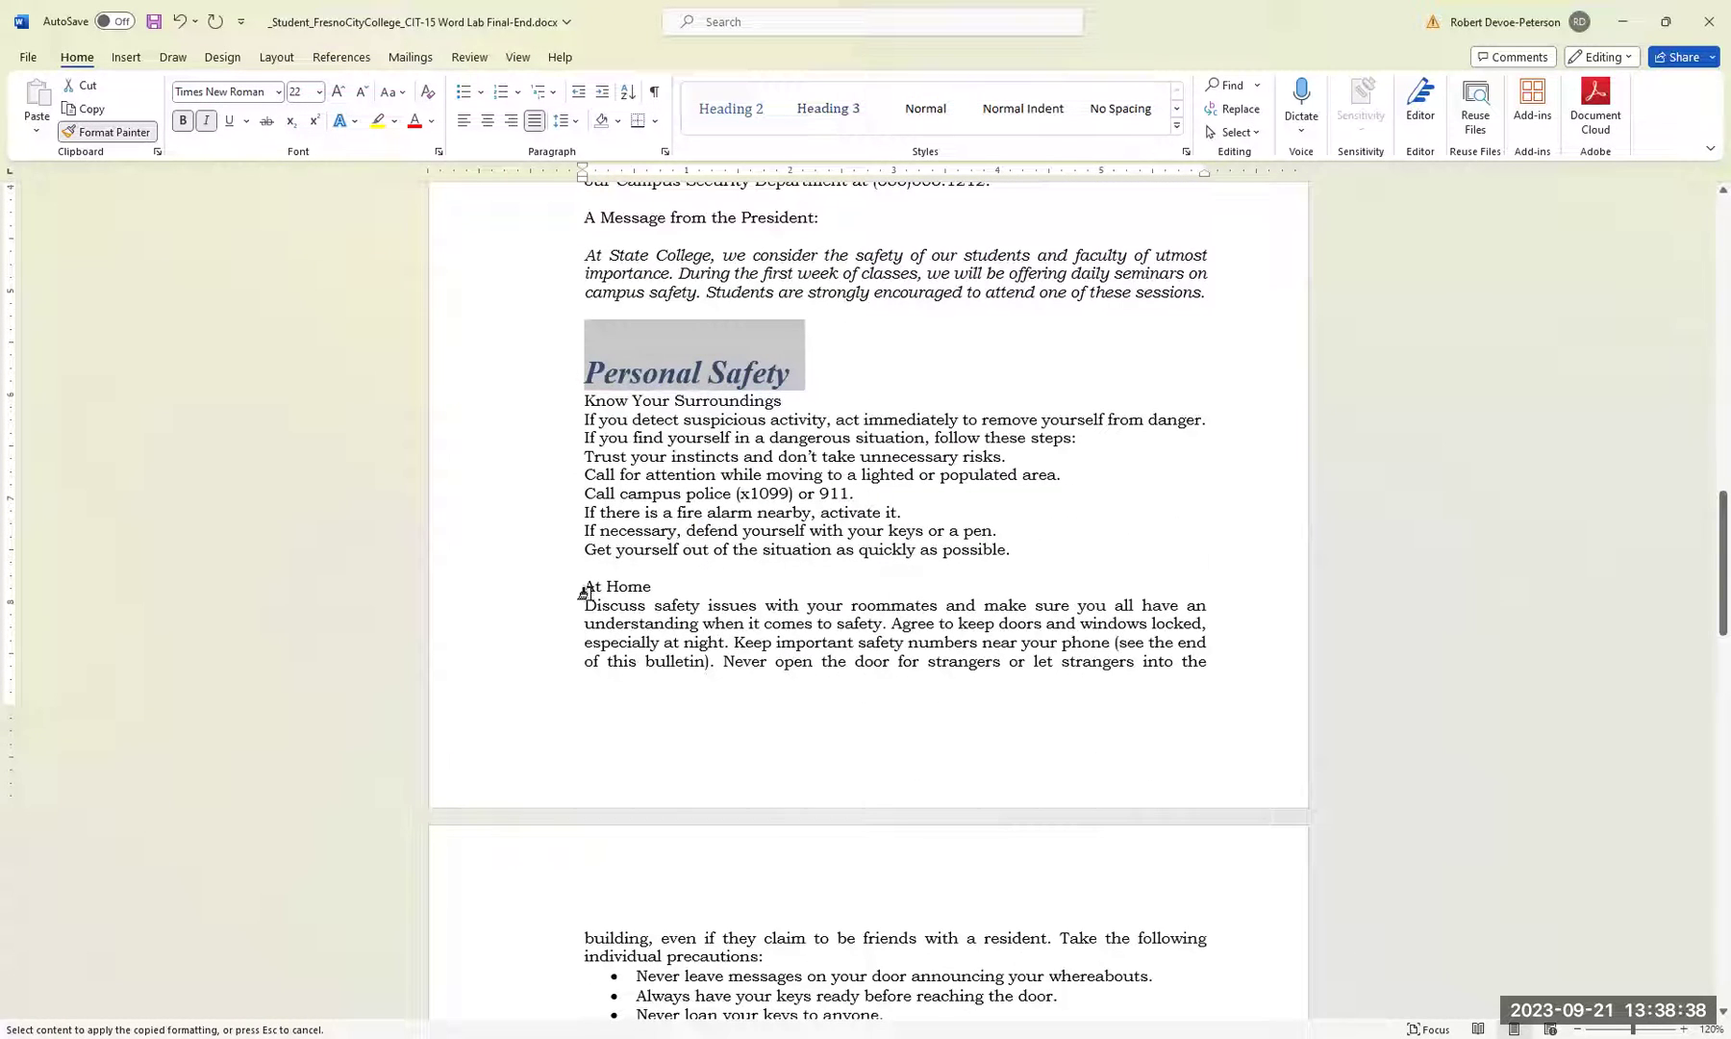
{"action": "left_click_drag", "start_coordinate": [580, 586], "coordinate": [660, 582]}
Apply the copied heading formatting to Property Safety, Common Safety Tips and Important Numbers, and turn off Format Painter.
{"action": "scroll", "coordinate": [659, 582], "scroll_direction": "down", "scroll_amount": 2}
{"action": "scroll", "coordinate": [658, 584], "scroll_direction": "down", "scroll_amount": 4}
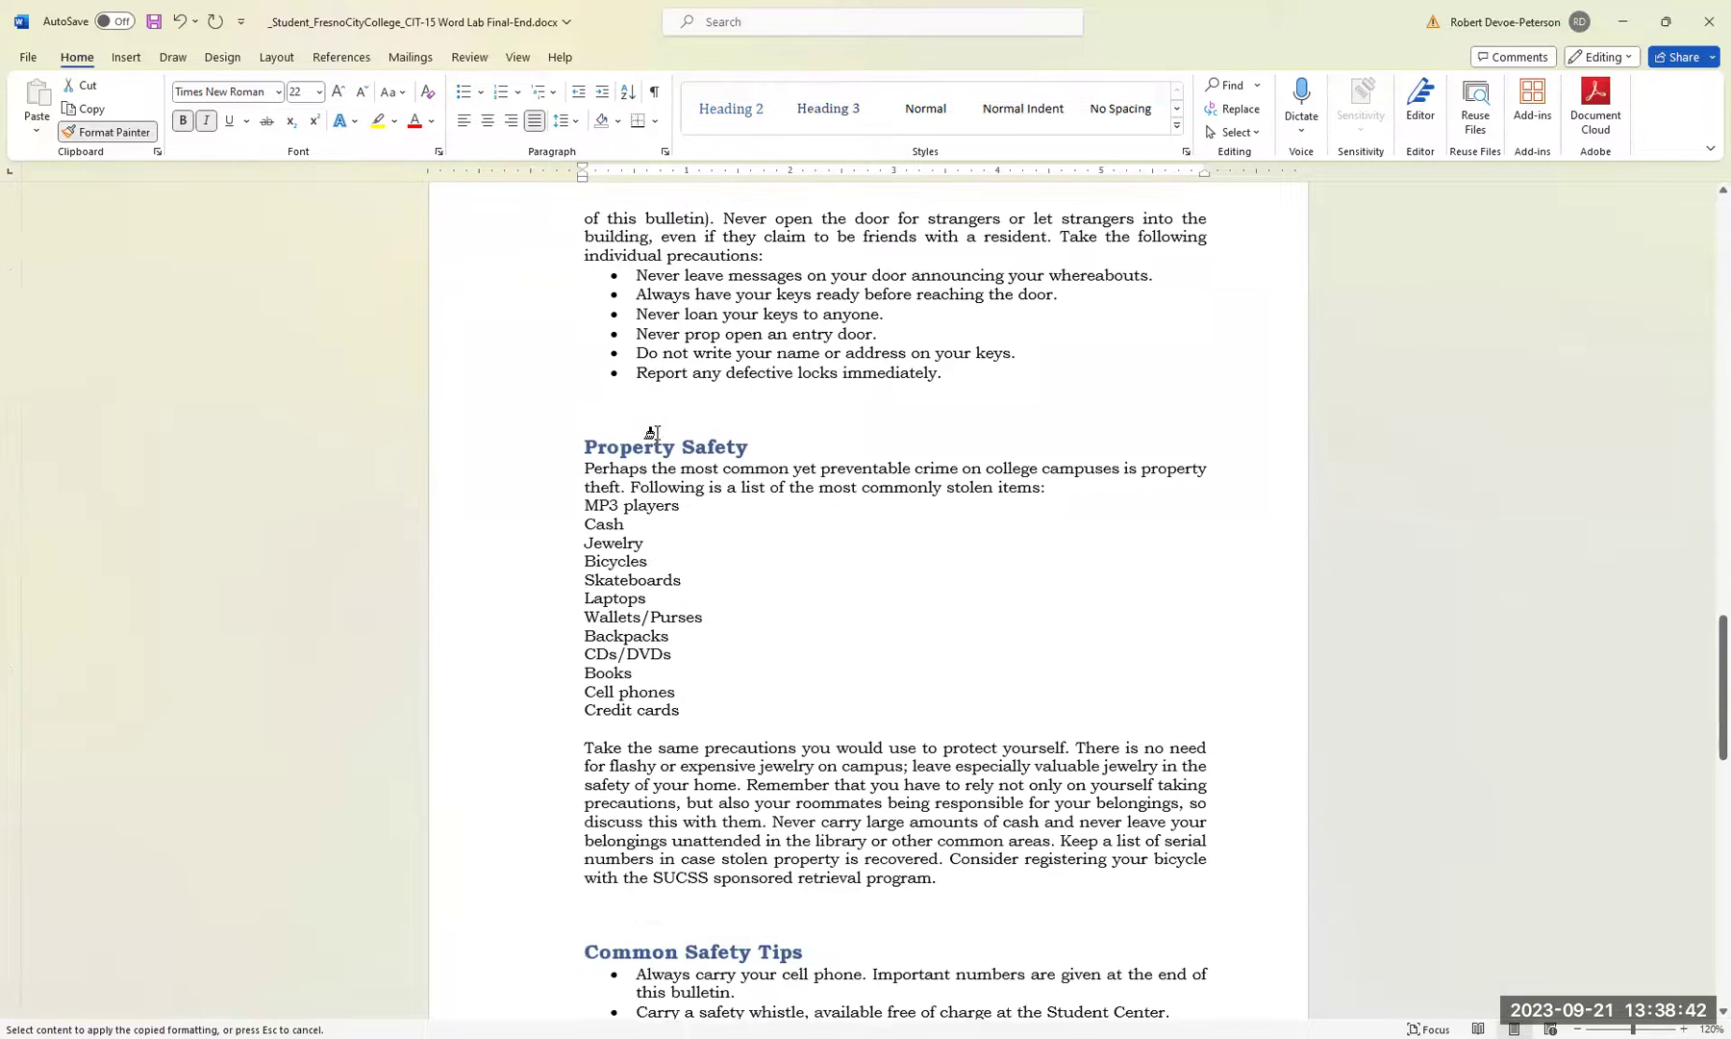
{"action": "left_click_drag", "start_coordinate": [577, 446], "coordinate": [760, 449]}
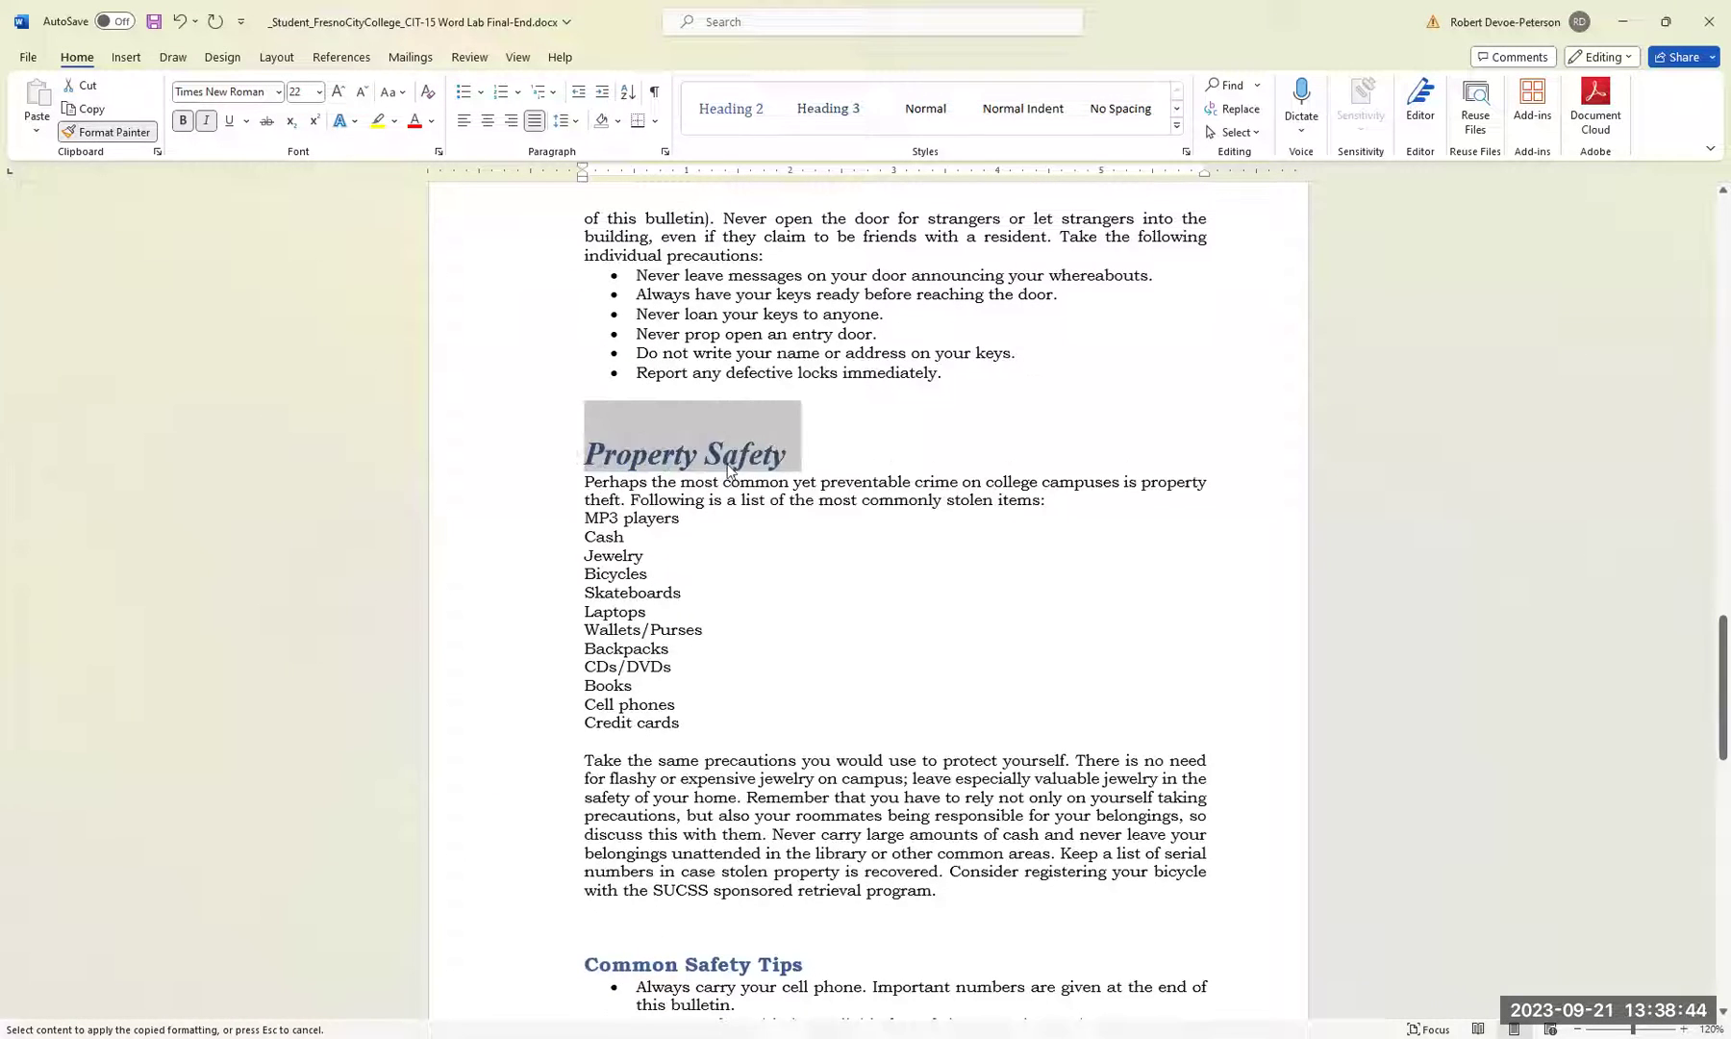
{"action": "scroll", "coordinate": [692, 481], "scroll_direction": "down", "scroll_amount": 5}
{"action": "left_click_drag", "start_coordinate": [577, 451], "coordinate": [818, 453]}
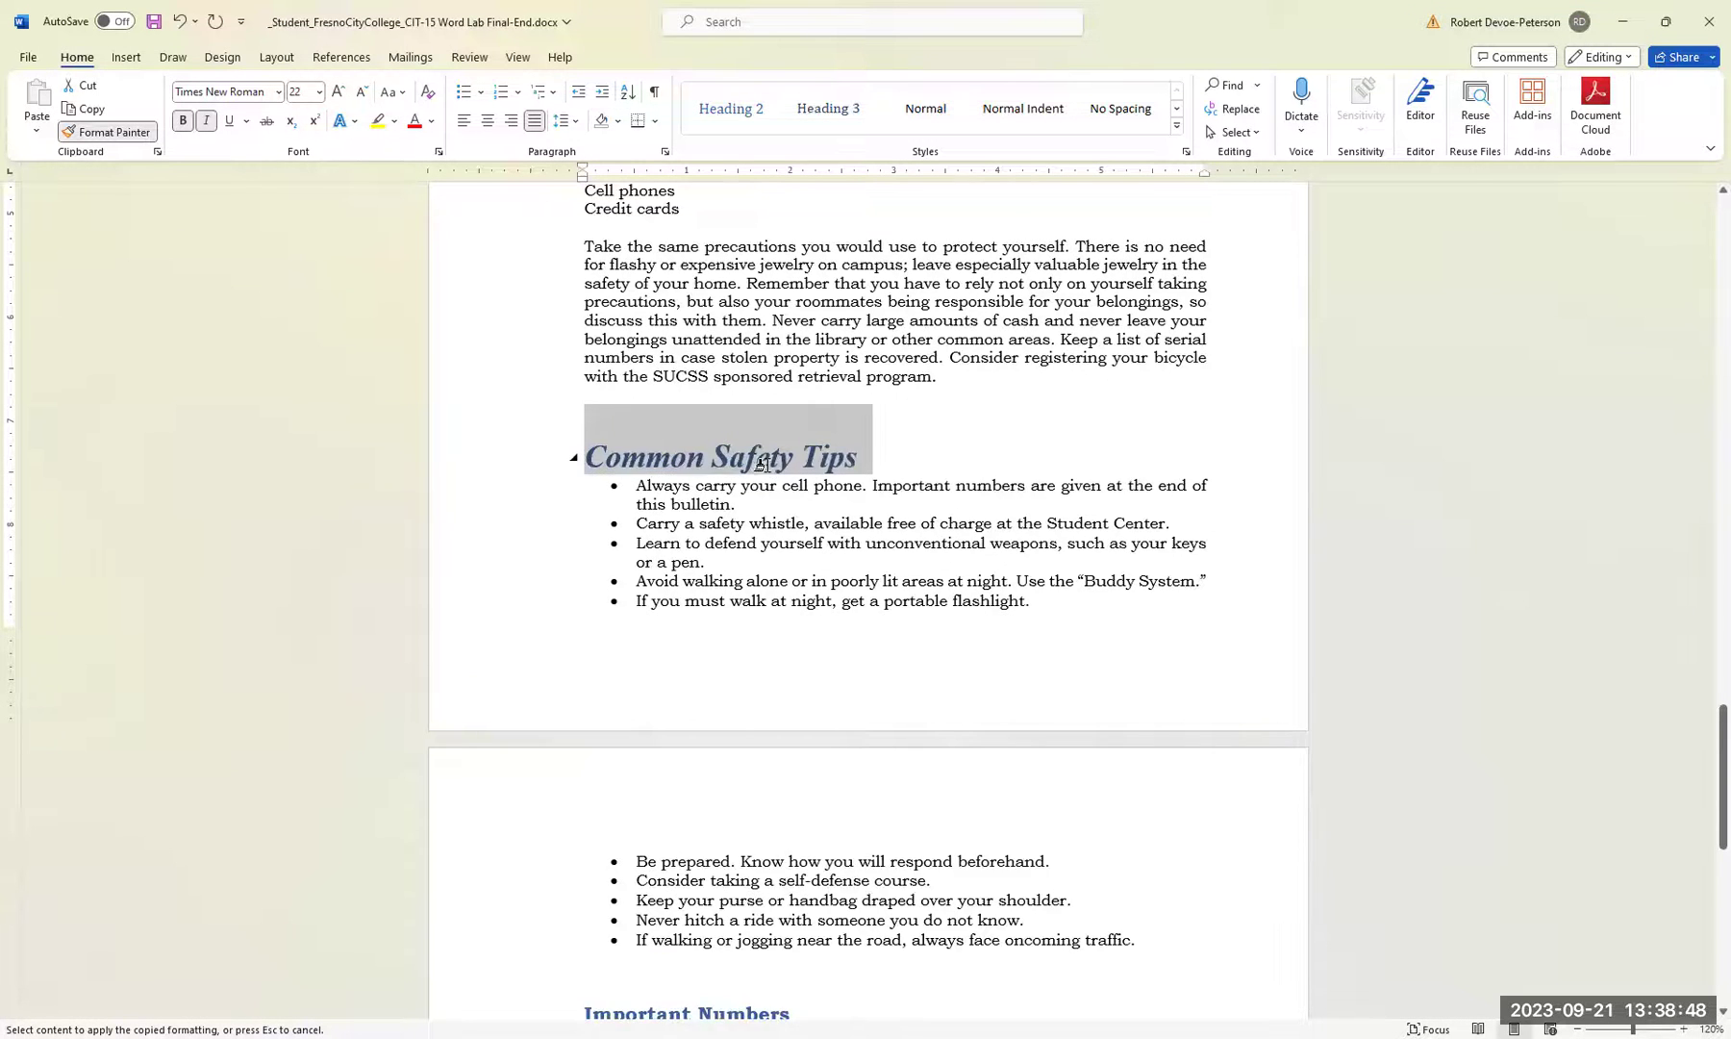
{"action": "scroll", "coordinate": [761, 465], "scroll_direction": "down", "scroll_amount": 5}
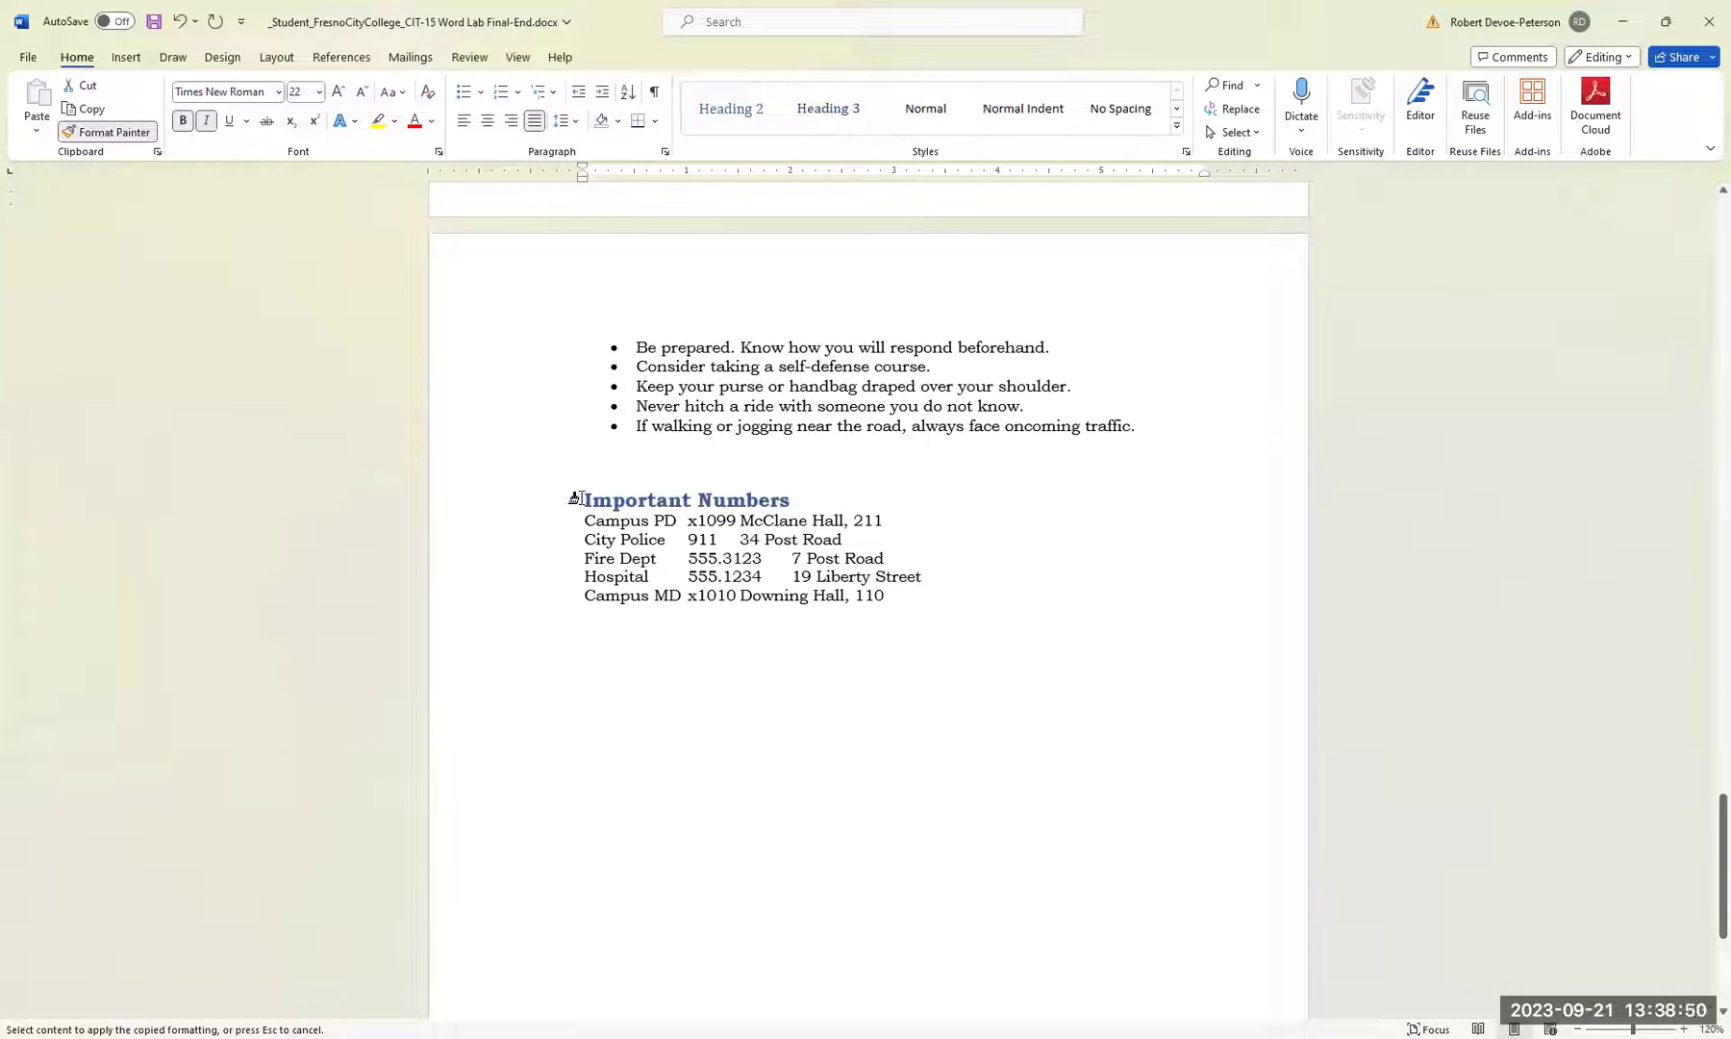
{"action": "mouse_move", "coordinate": [575, 498]}
{"action": "left_mouse_down"}
{"action": "mouse_move", "coordinate": [783, 501]}
{"action": "mouse_move", "coordinate": [768, 498]}
{"action": "left_mouse_up"}
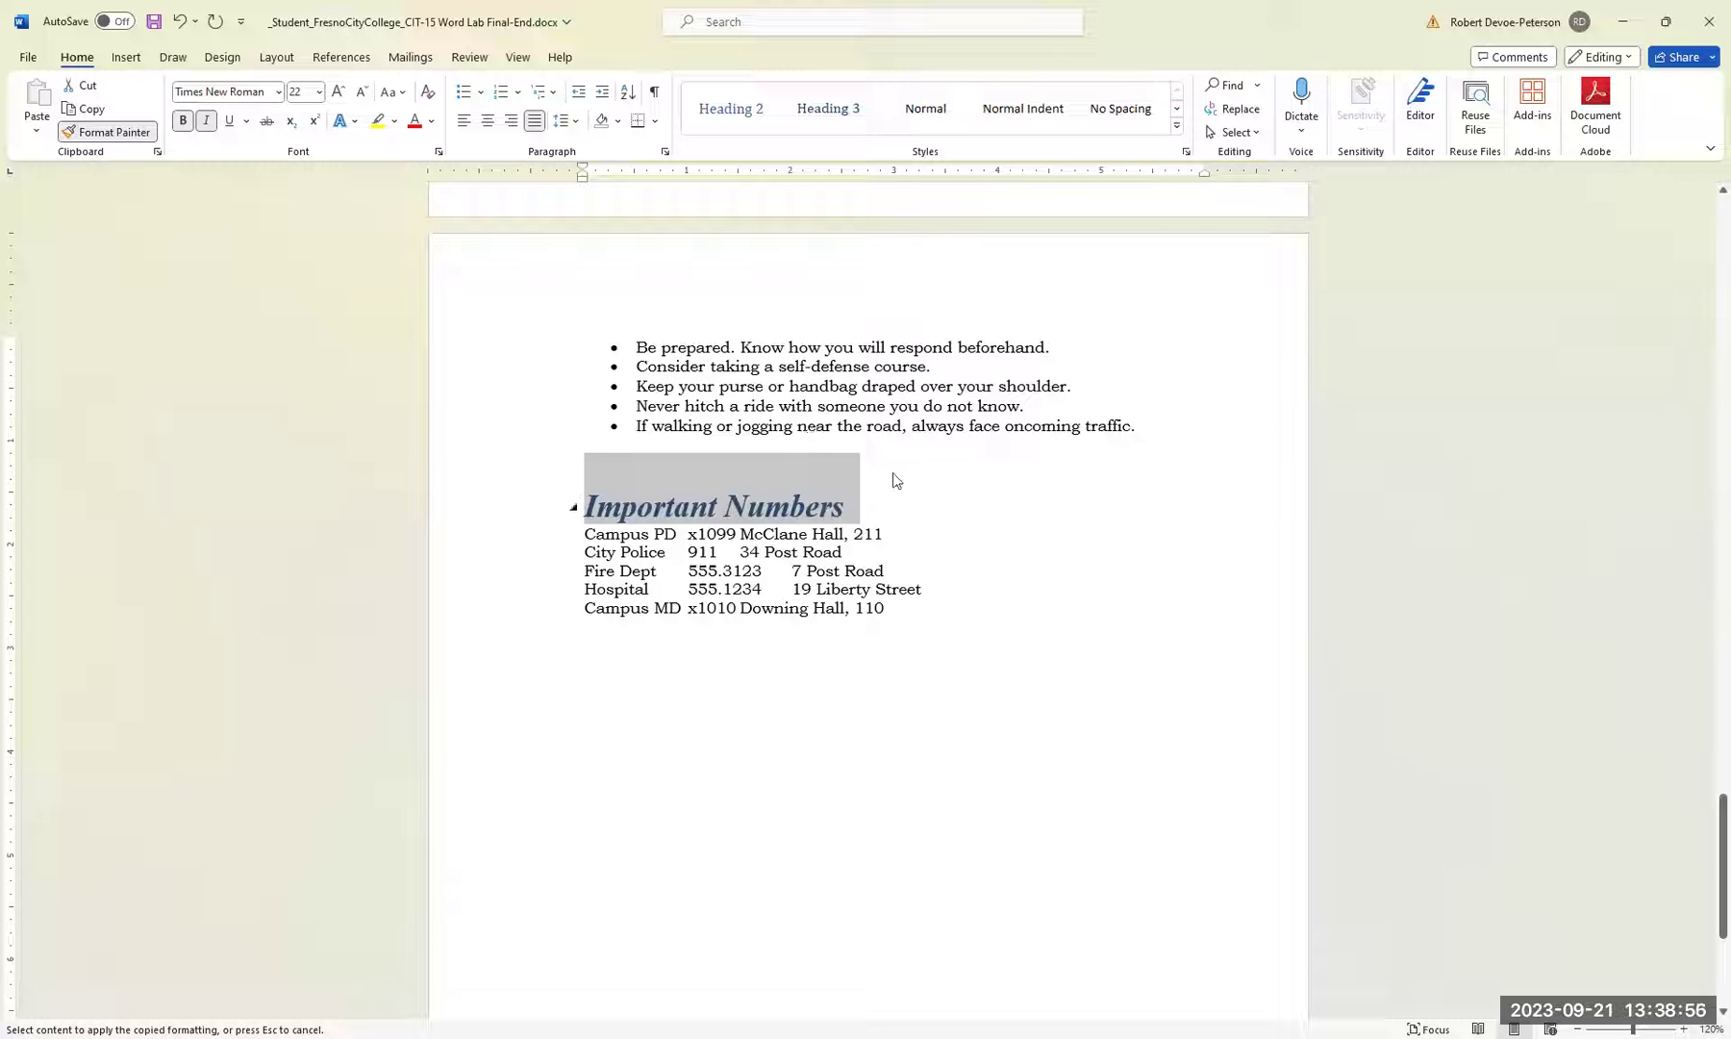
{"action": "left_click", "coordinate": [114, 132]}
Add a blank line below the Overview heading and move "A Message from the President:" with its italic paragraph there.
{"action": "scroll", "coordinate": [873, 457], "scroll_direction": "up", "scroll_amount": 1}
{"action": "scroll", "coordinate": [873, 457], "scroll_direction": "up", "scroll_amount": 20}
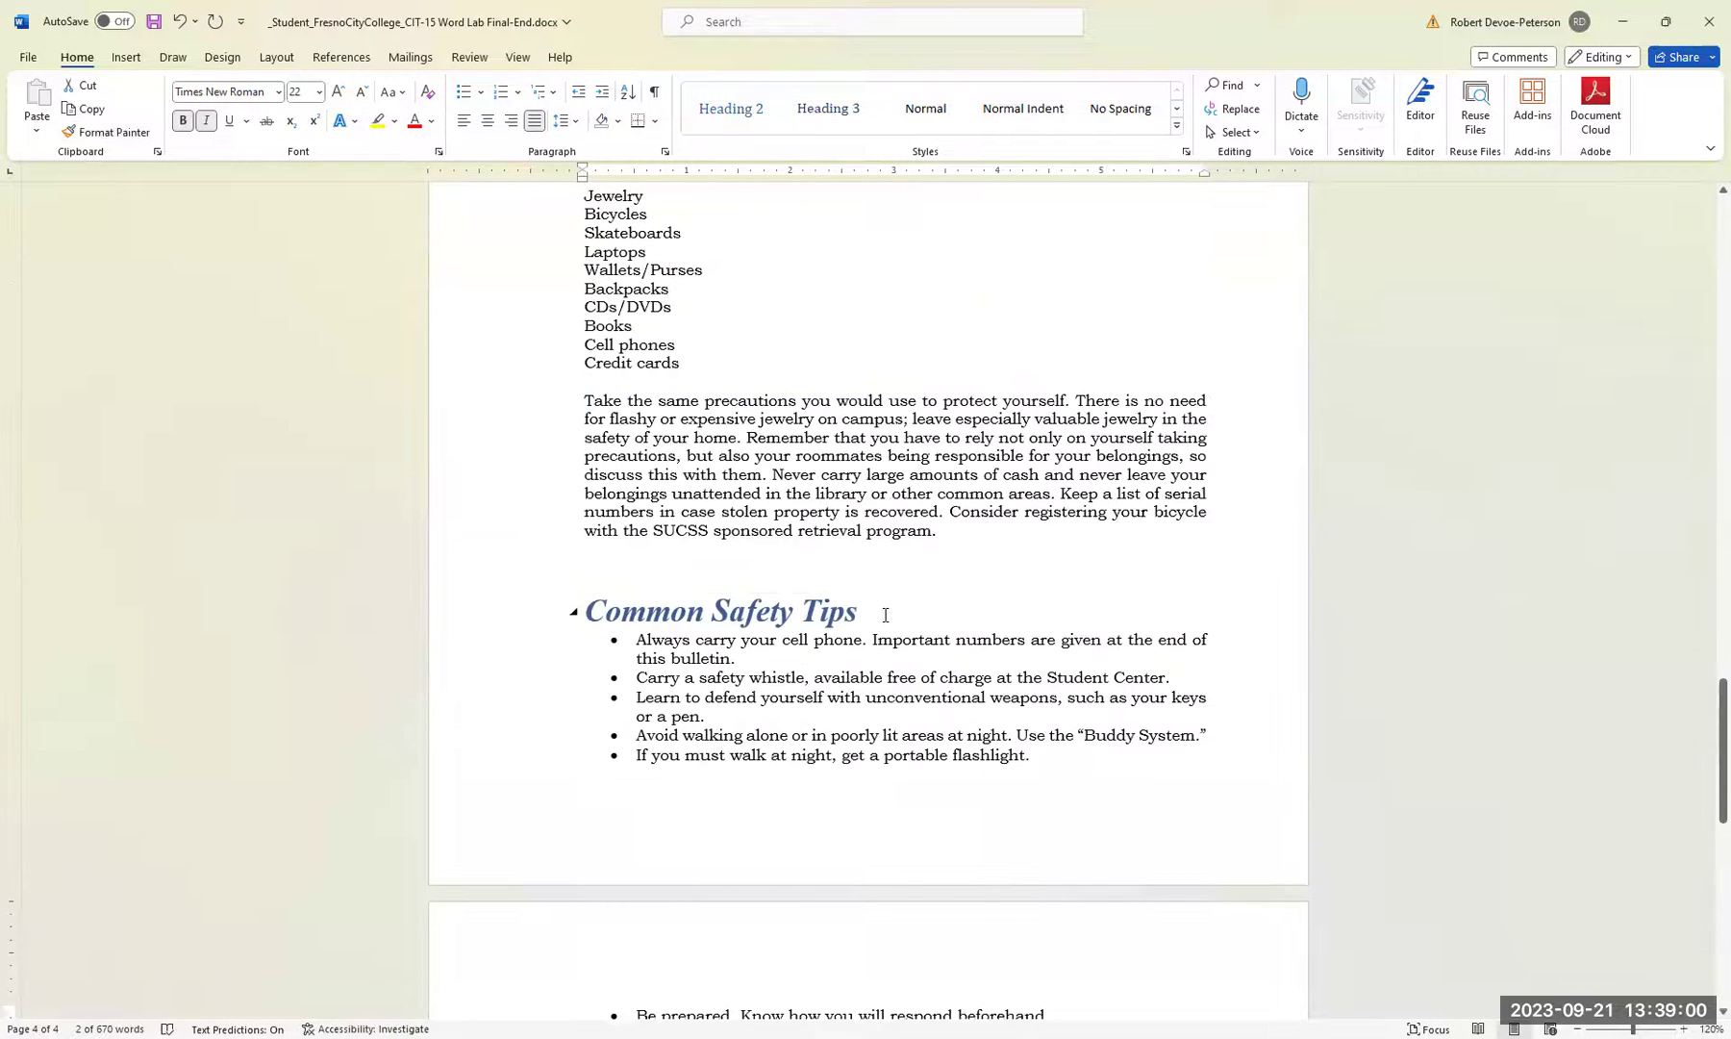
{"action": "scroll", "coordinate": [883, 598], "scroll_direction": "up", "scroll_amount": 9}
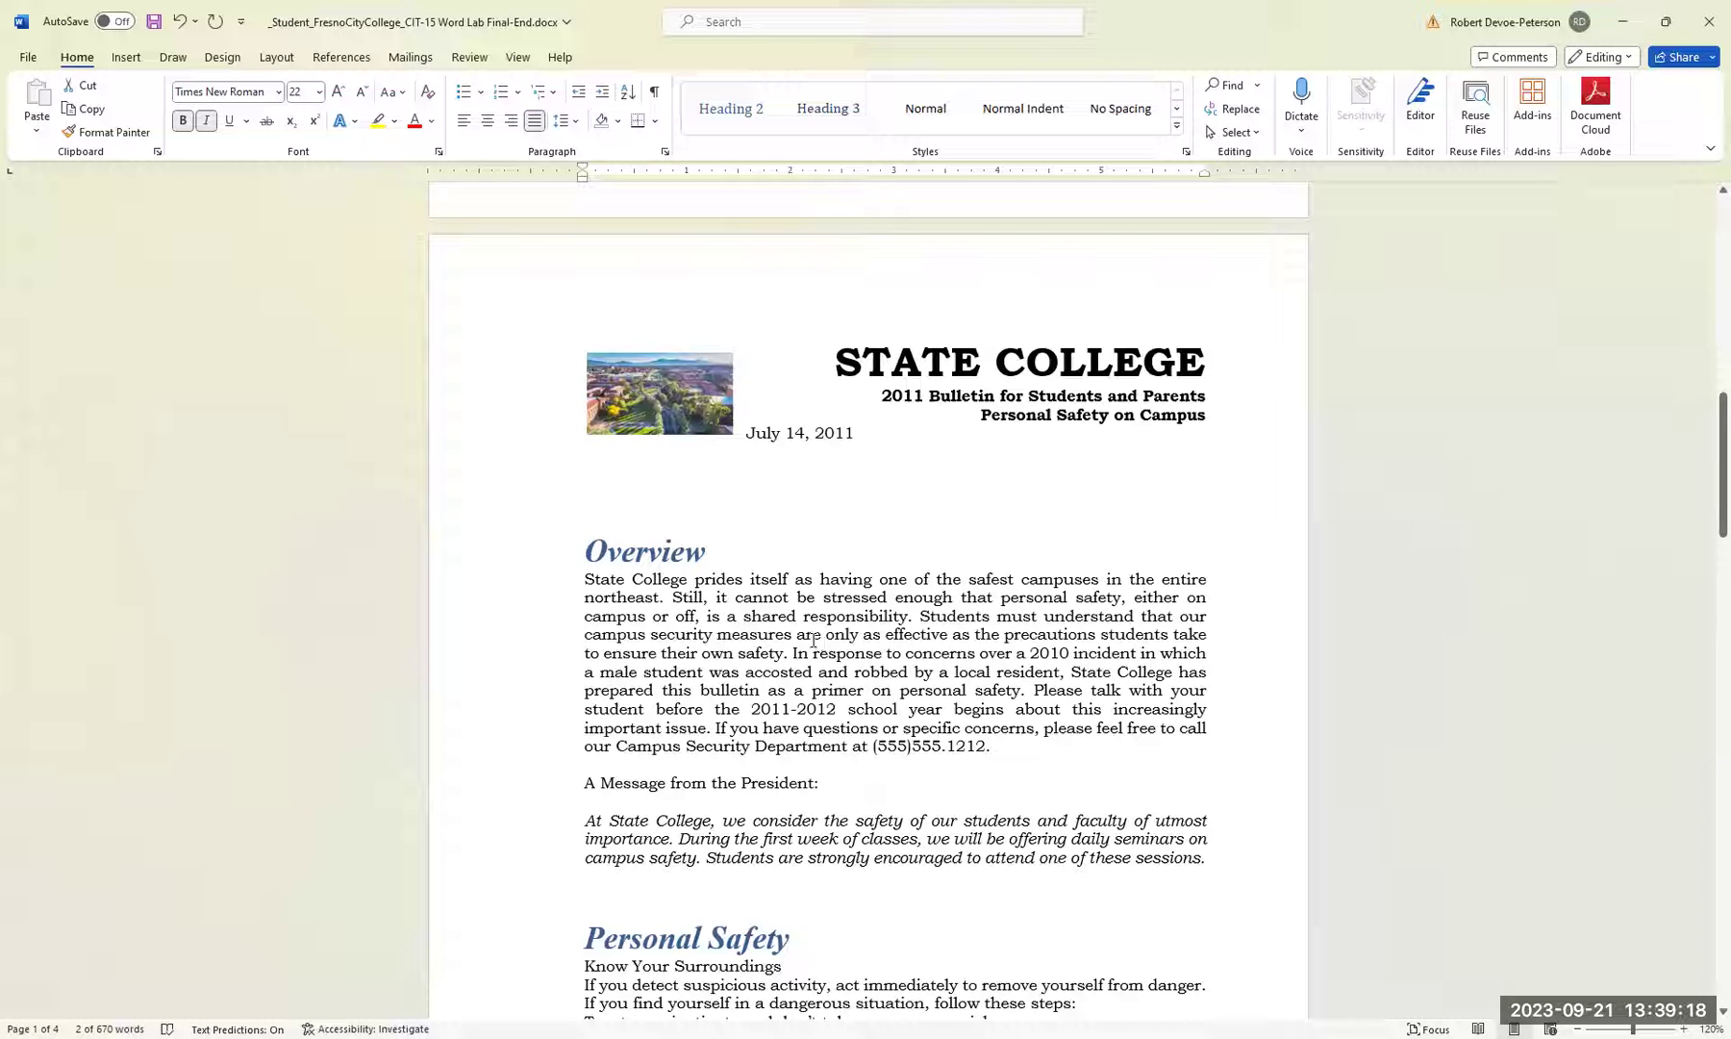
{"action": "left_click", "coordinate": [712, 550]}
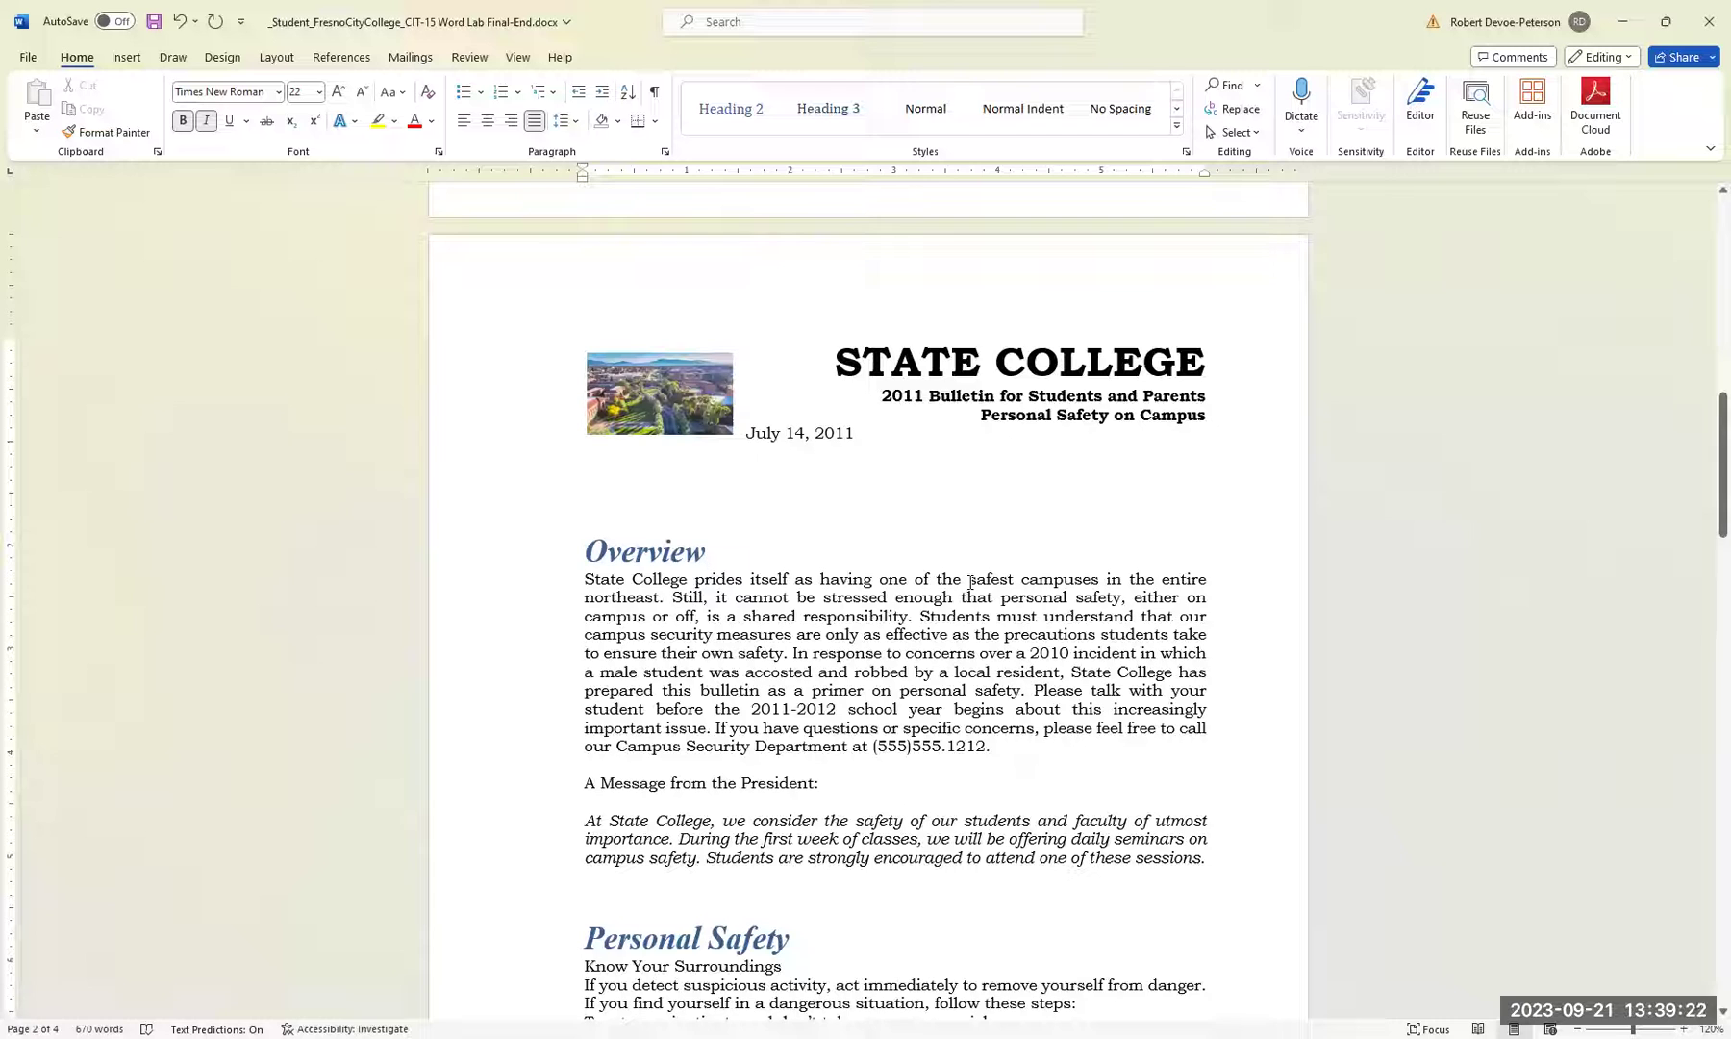
{"action": "key", "text": "Return"}
{"action": "left_click_drag", "start_coordinate": [587, 802], "coordinate": [1213, 877]}
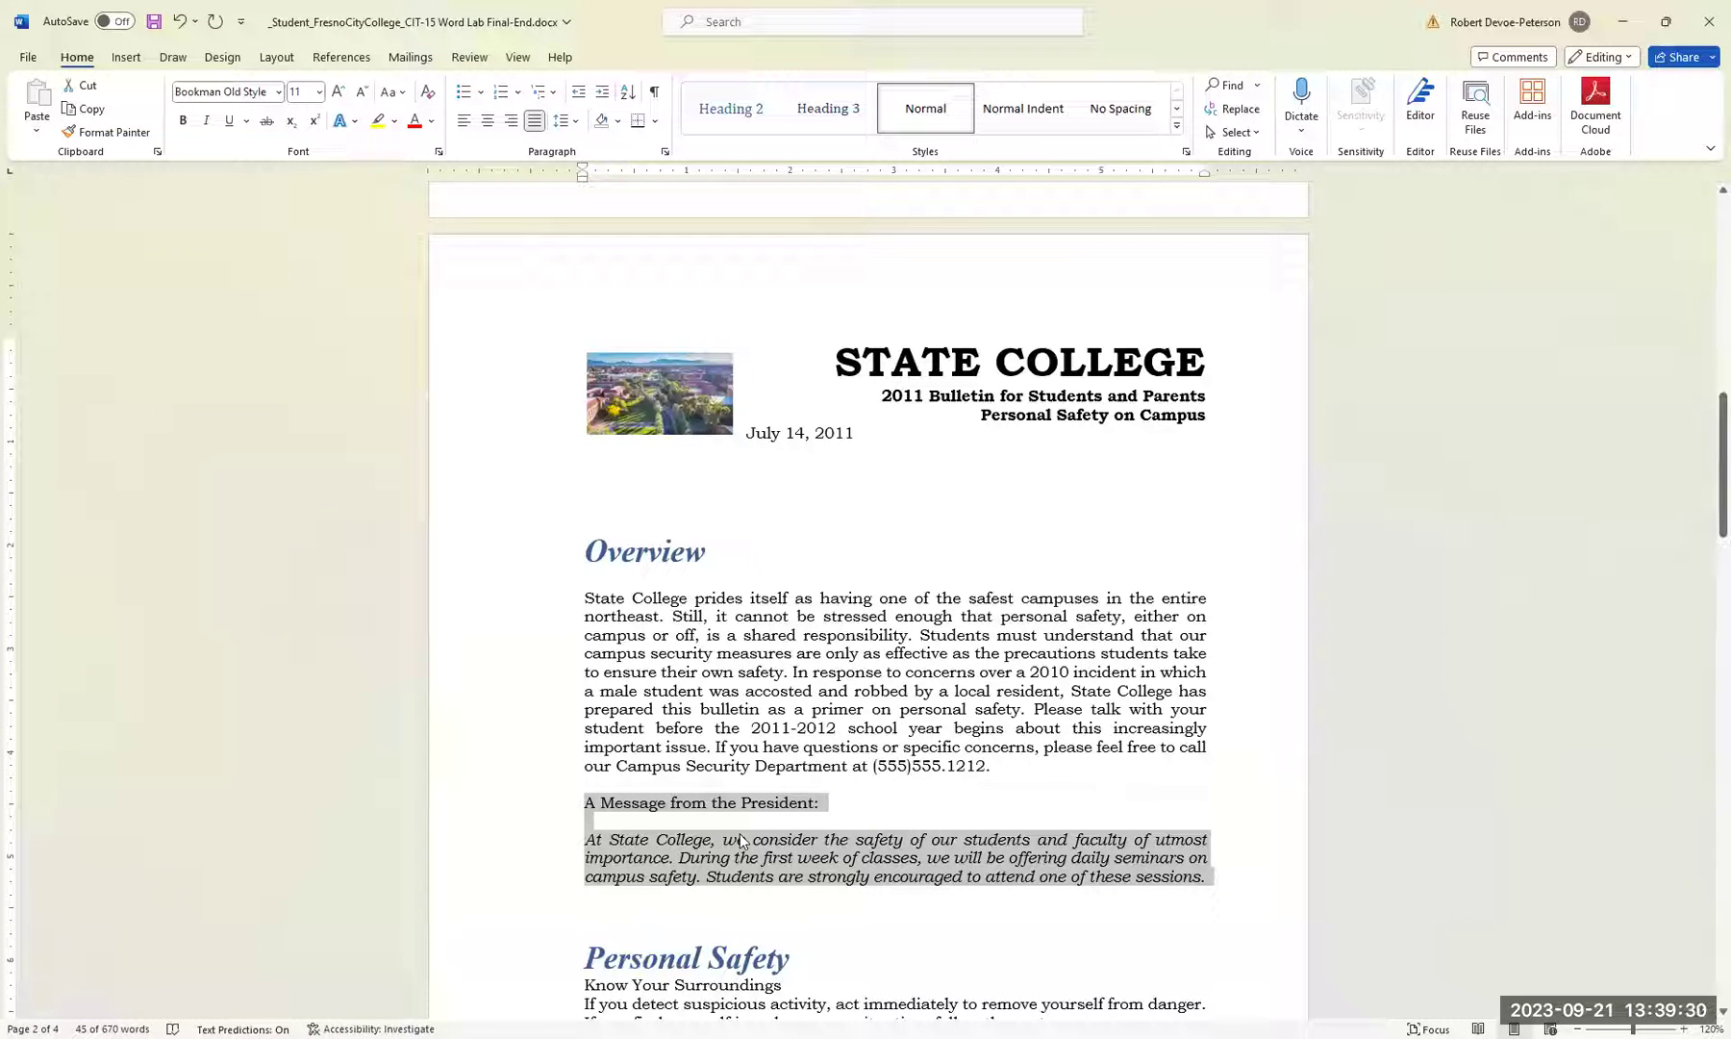
{"action": "left_click_drag", "start_coordinate": [626, 798], "coordinate": [634, 593]}
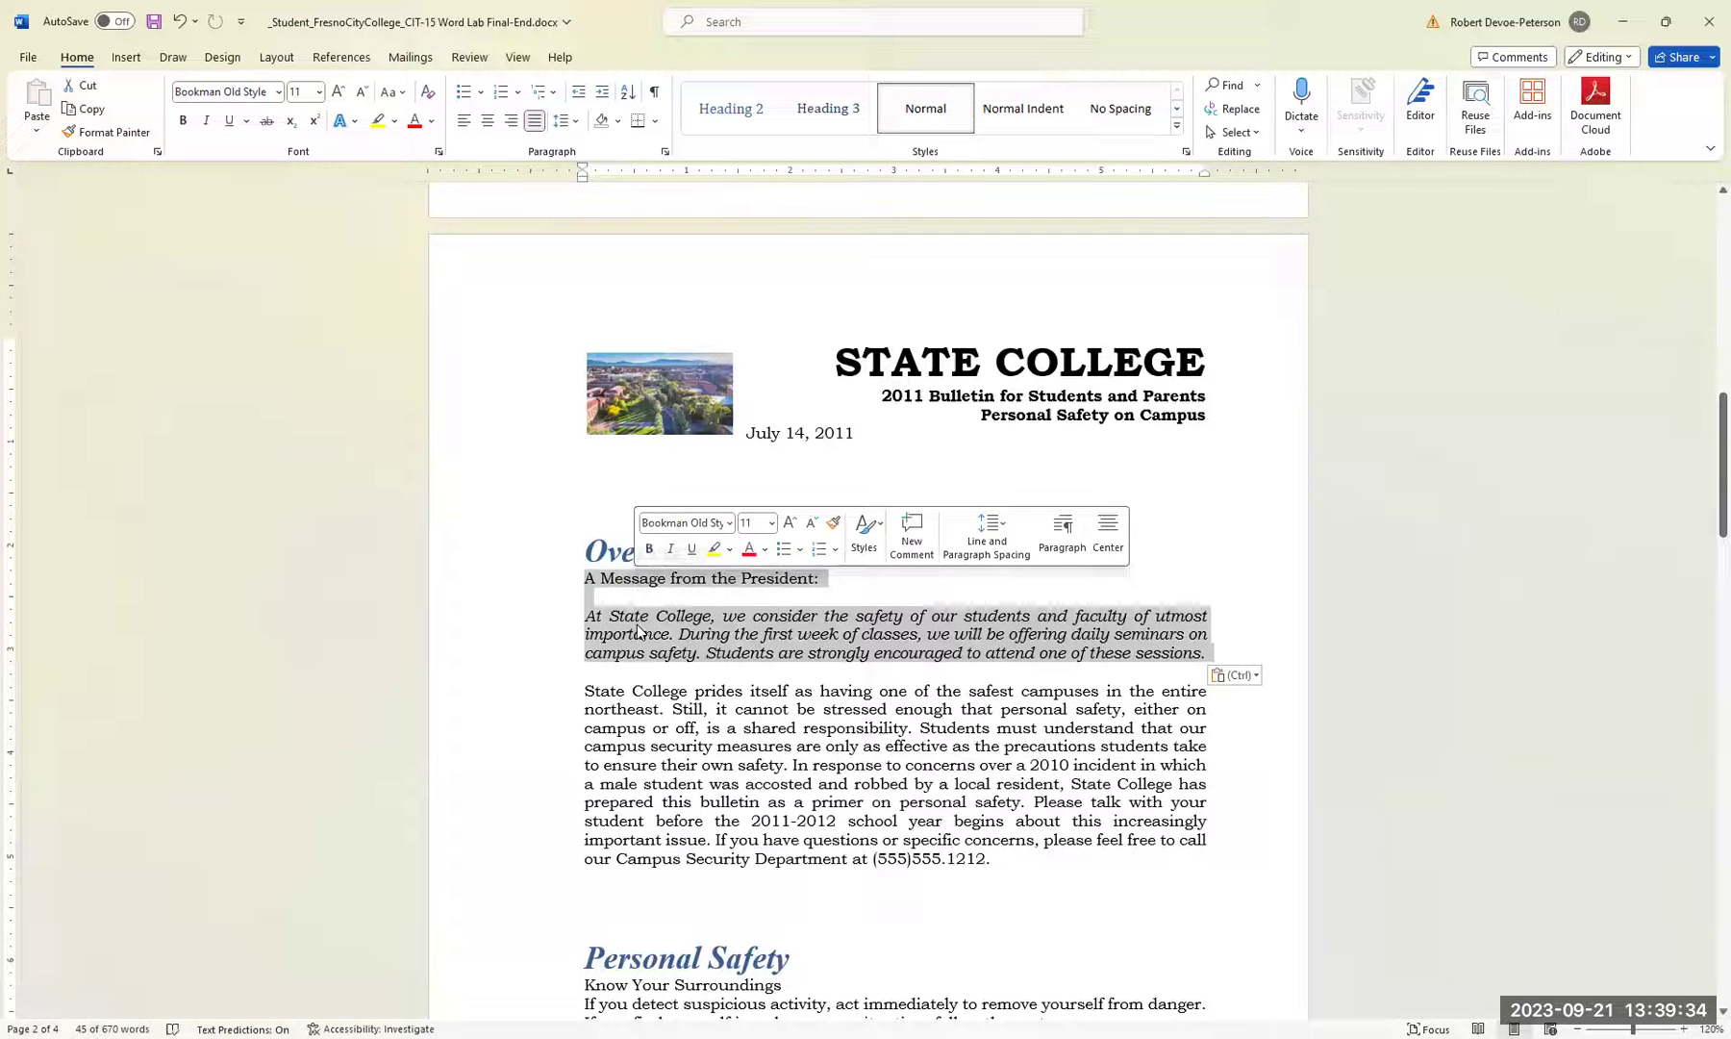
{"action": "left_click", "coordinate": [856, 764]}
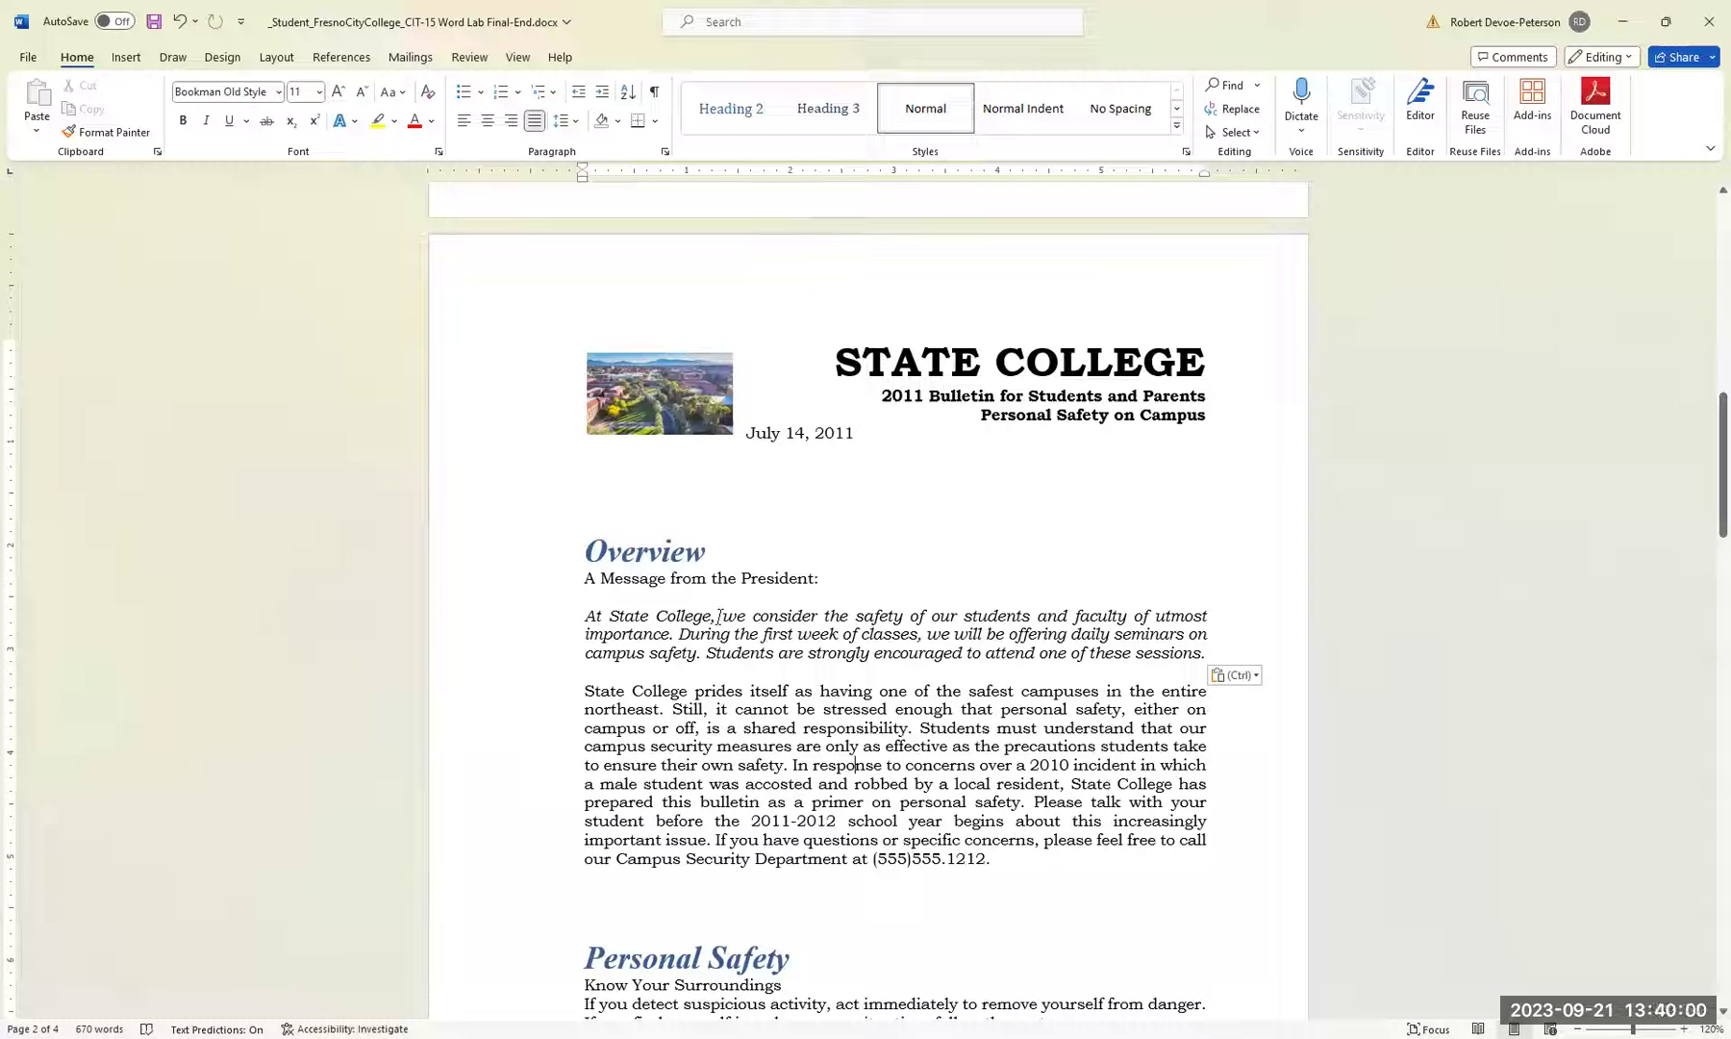
Set the left and right indents of the italic president's message paragraph under Overview to .5".
{"action": "left_click_drag", "start_coordinate": [585, 617], "coordinate": [1212, 642]}
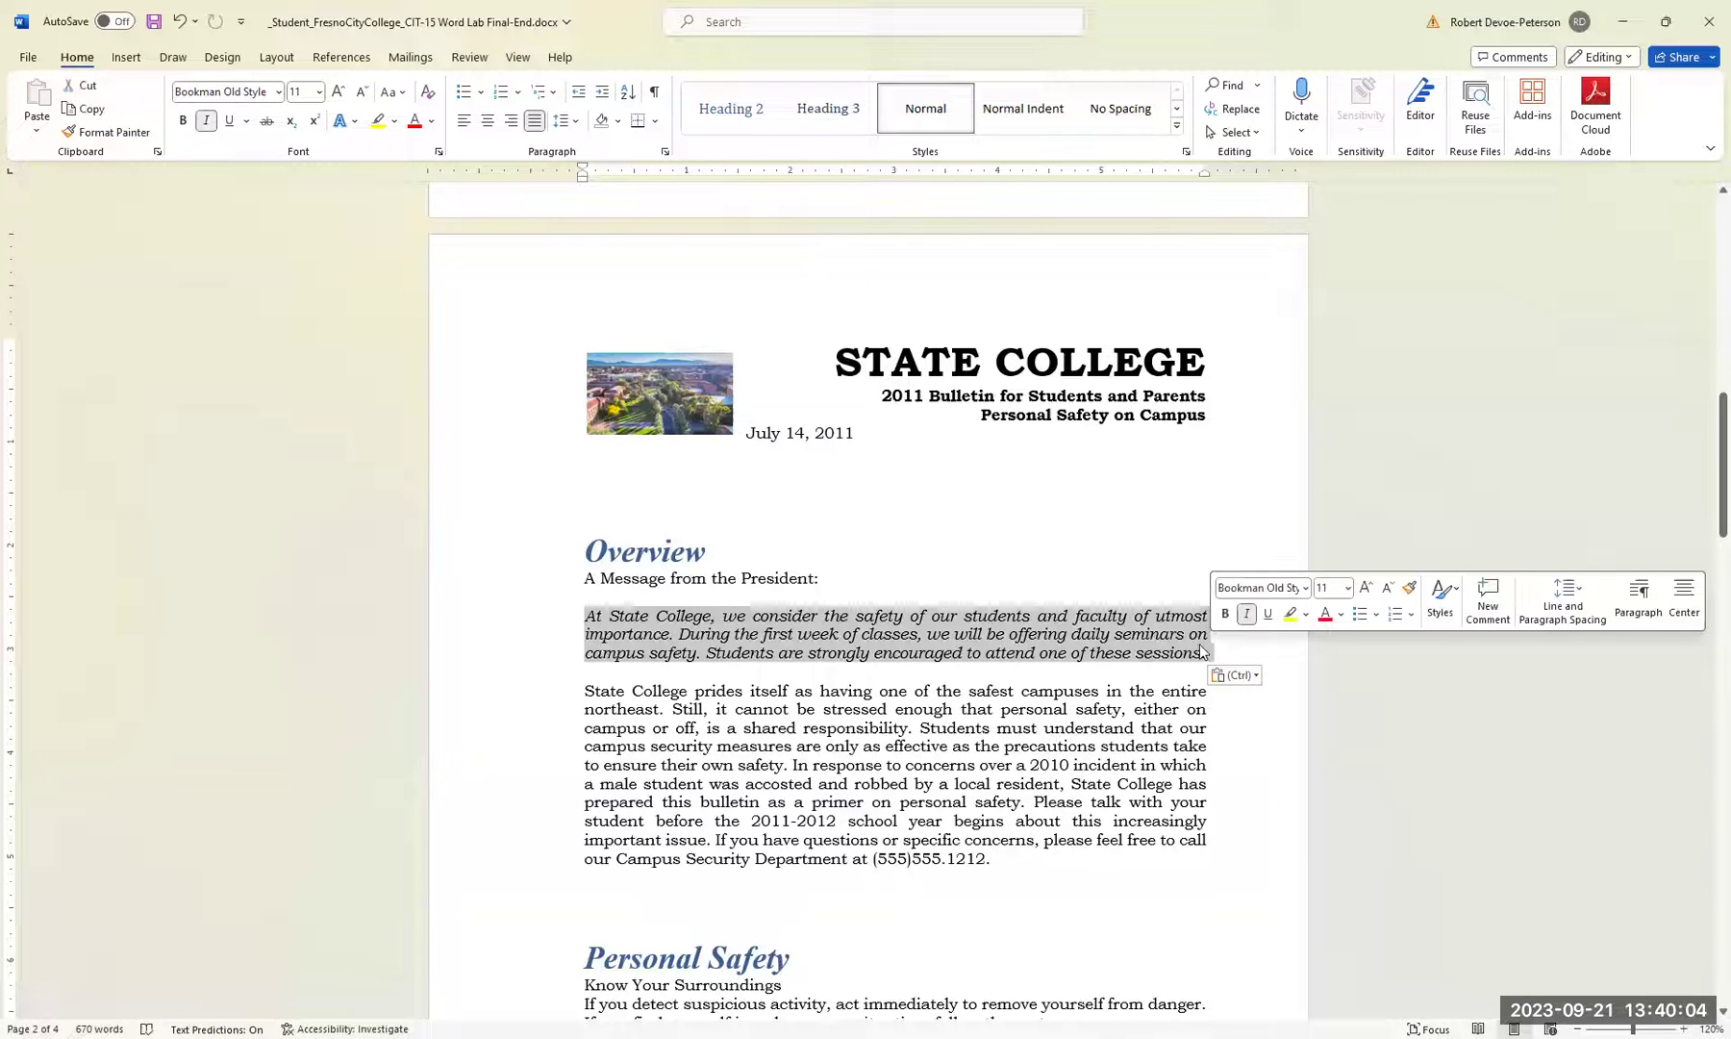
{"action": "right_click", "coordinate": [976, 644]}
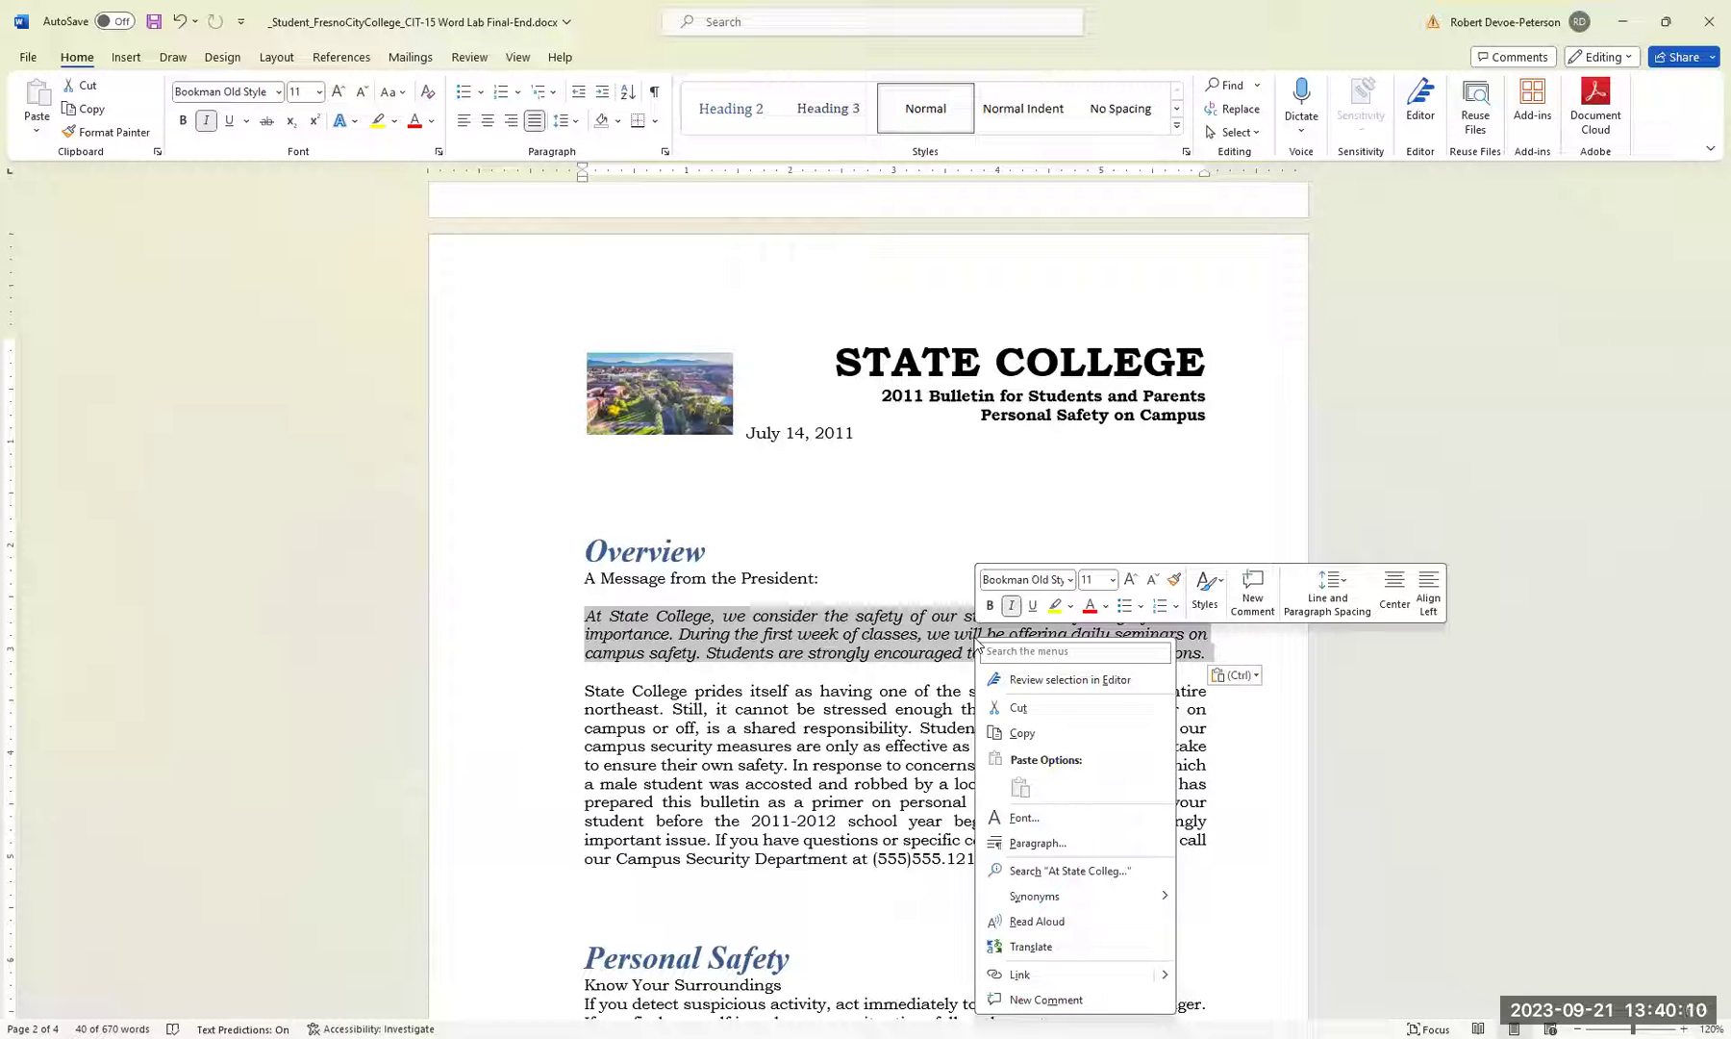
{"action": "left_click", "coordinate": [1034, 843]}
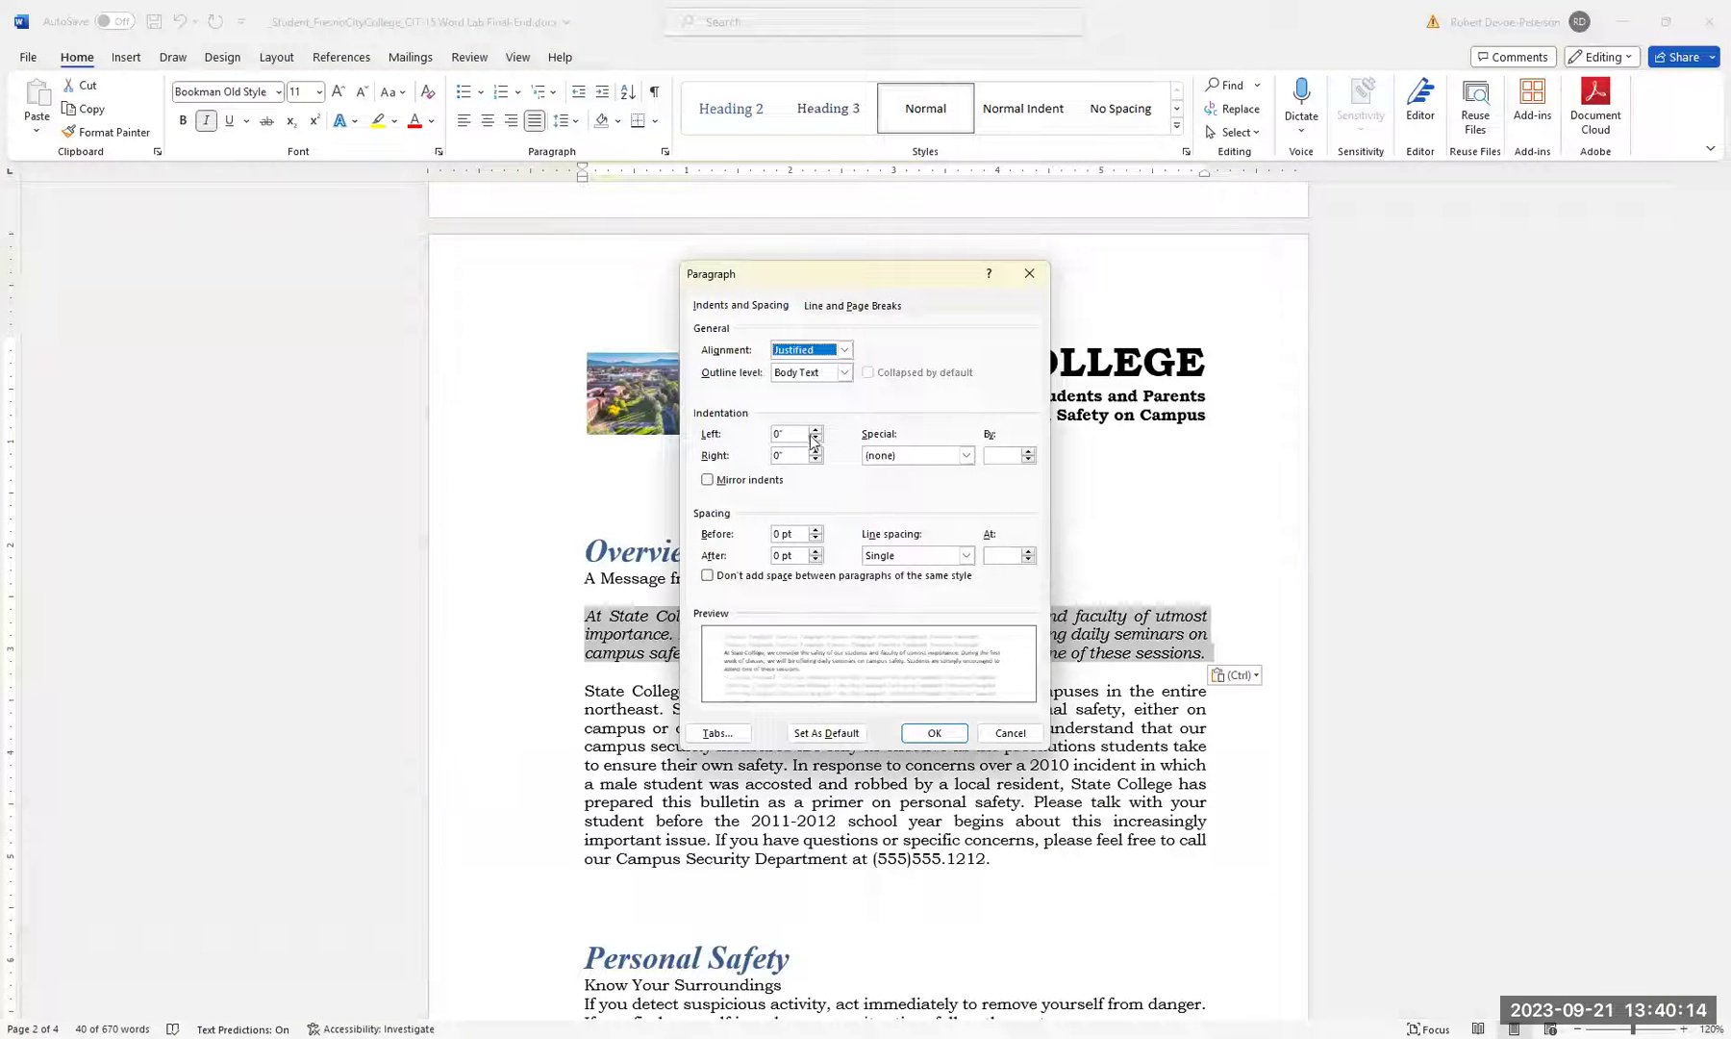
{"action": "left_click", "coordinate": [776, 435]}
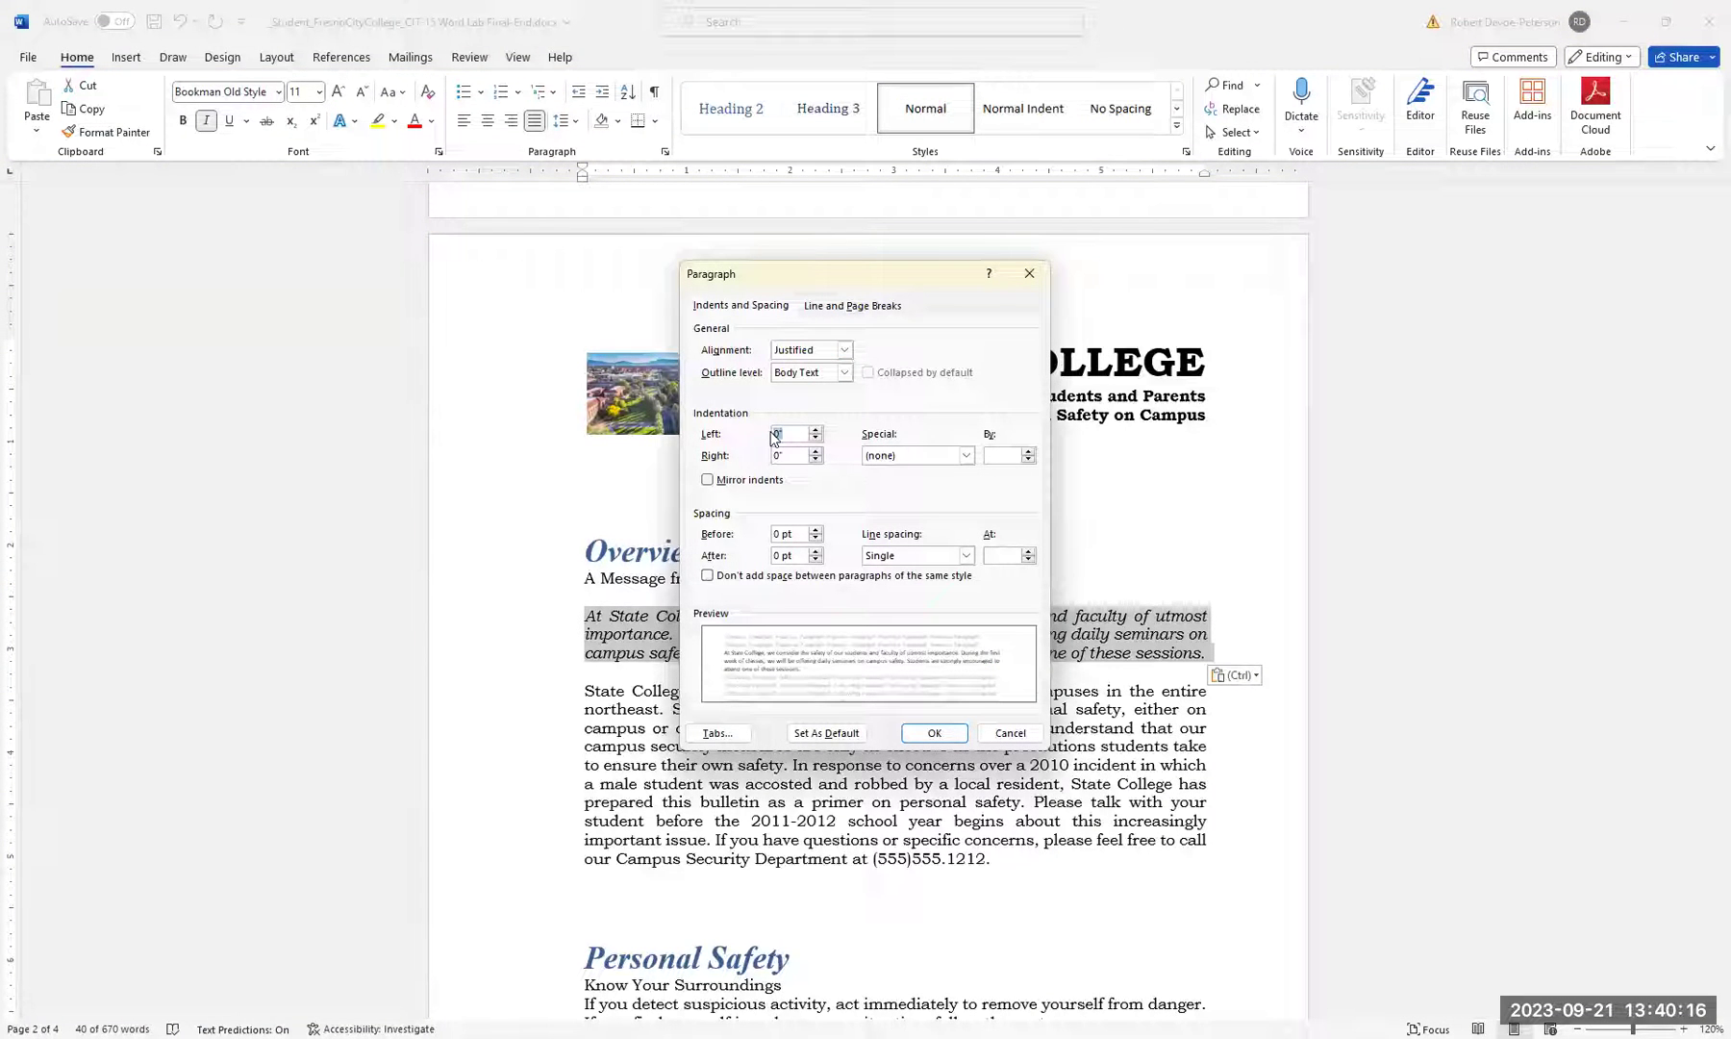
{"action": "type", "text": ".5"}
{"action": "left_click", "coordinate": [792, 455]}
{"action": "type", "text": ".5"}
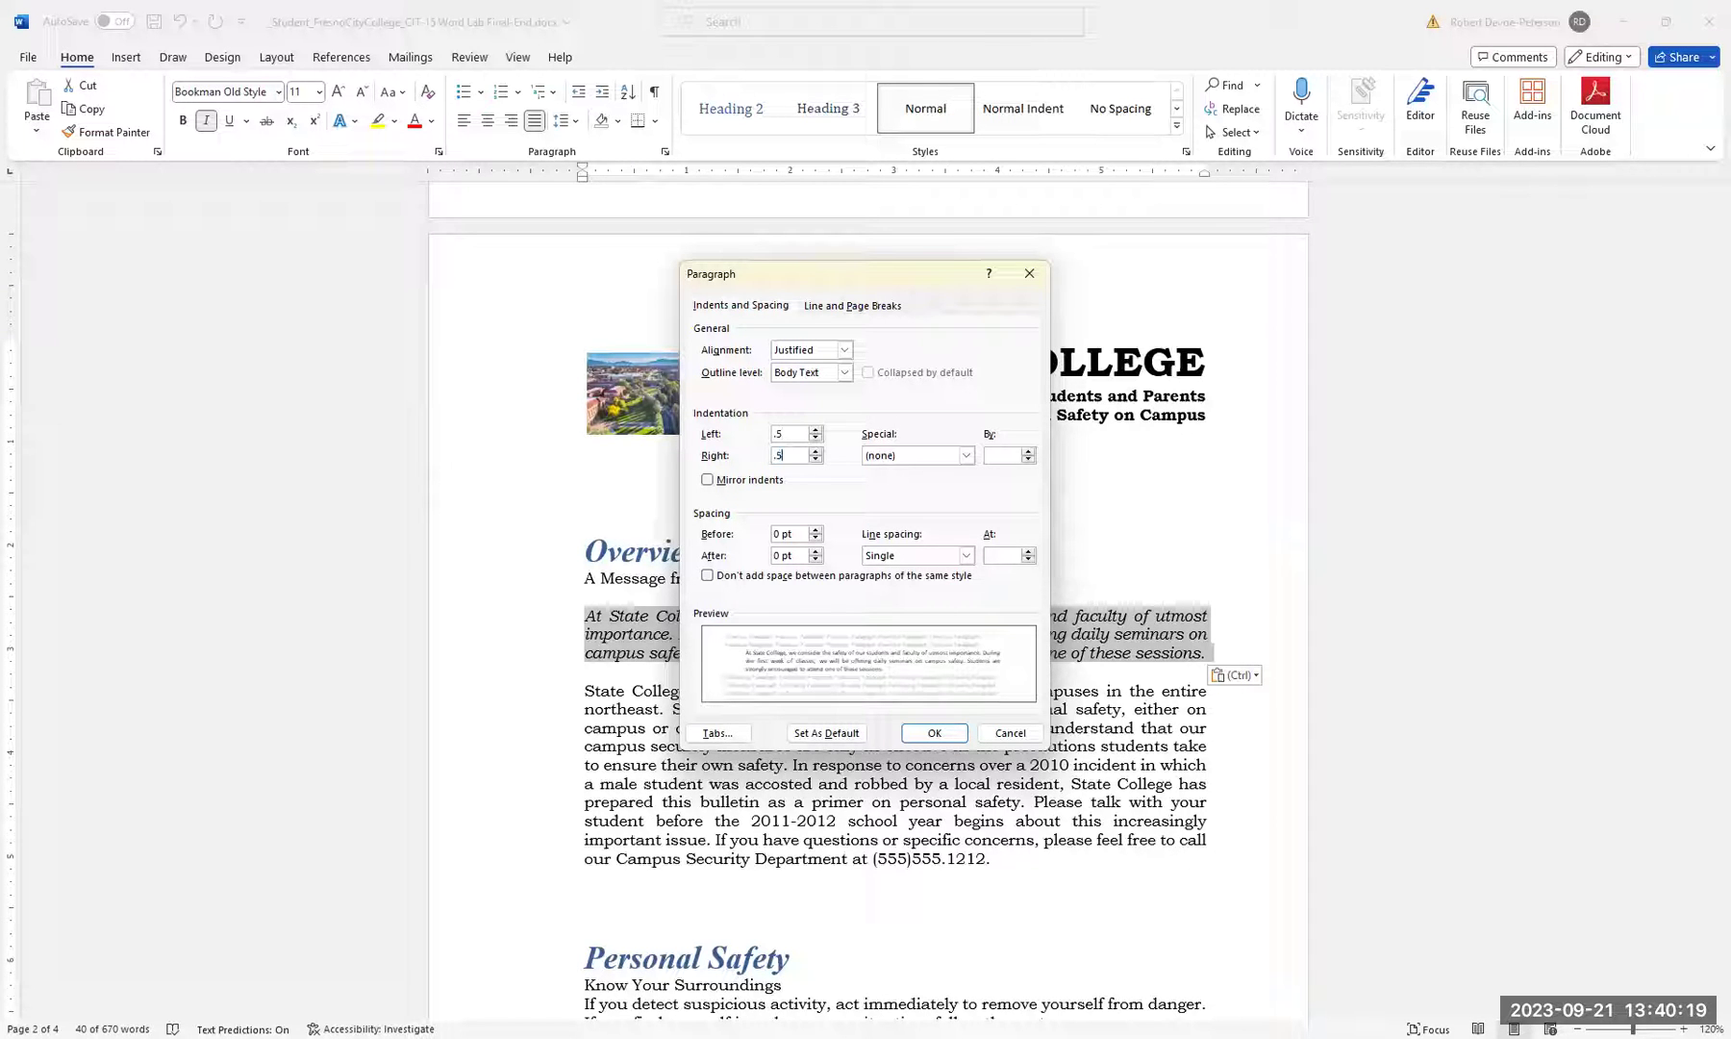
{"action": "left_click", "coordinate": [940, 734]}
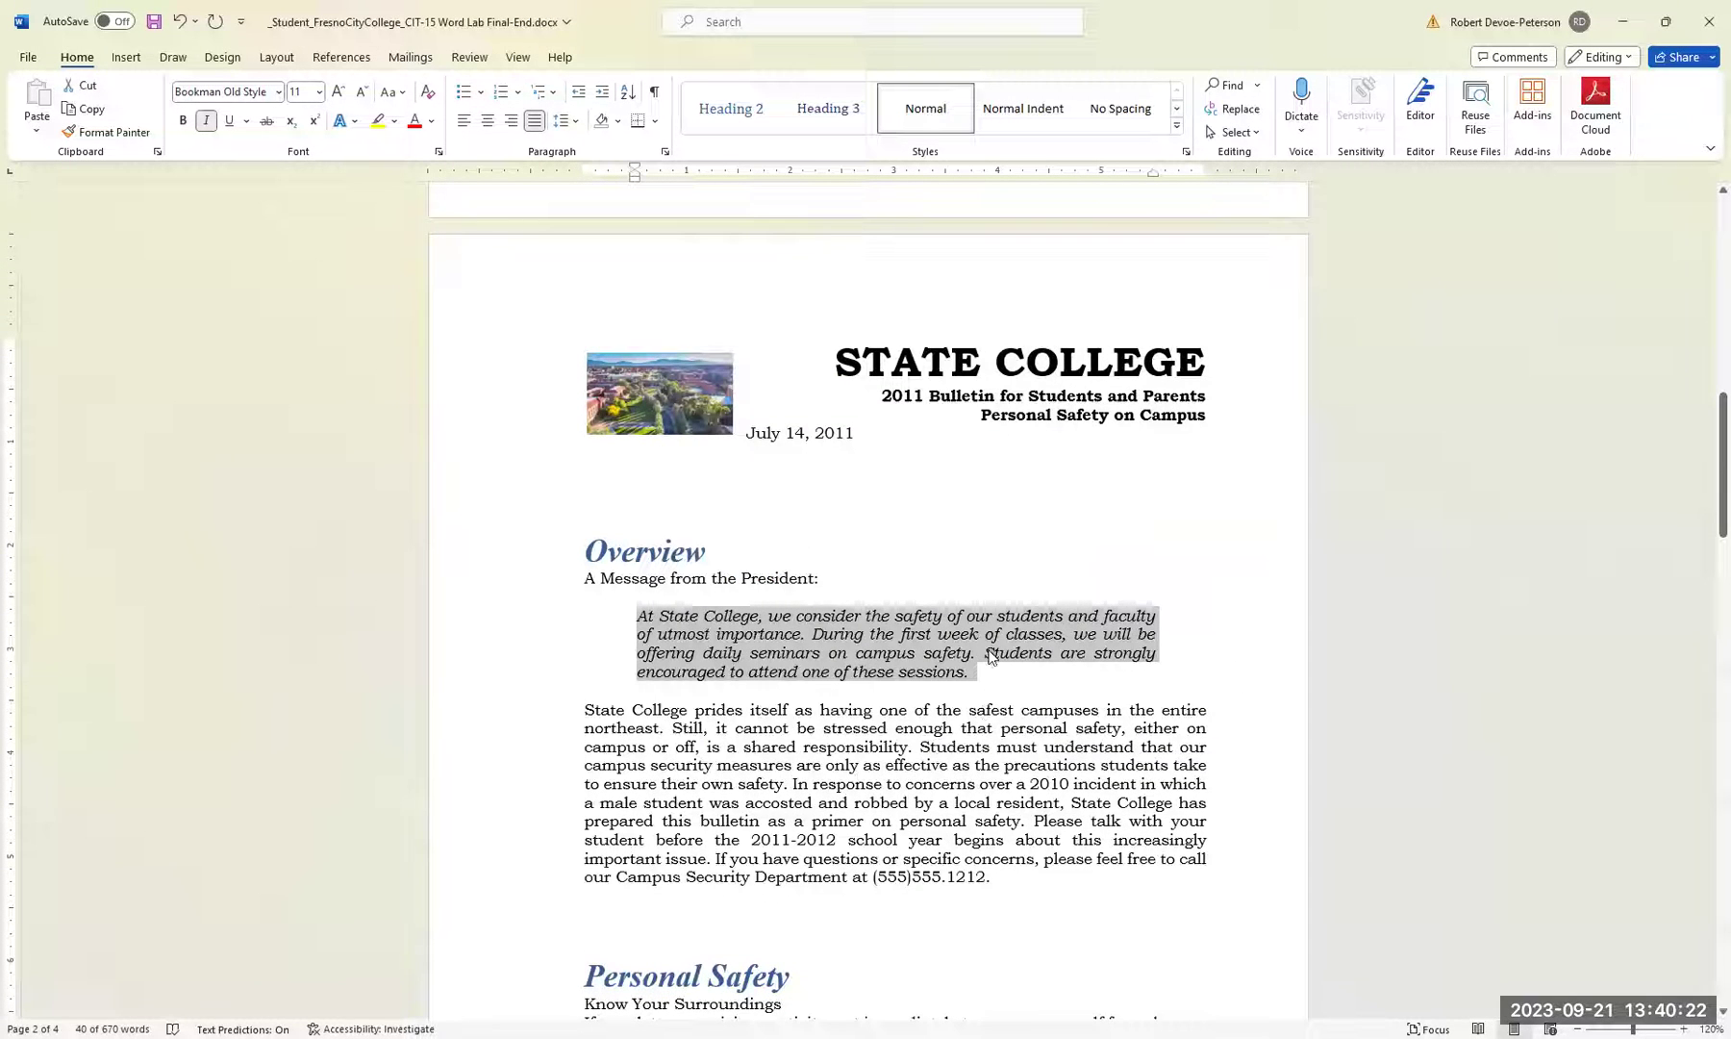
{"action": "left_click", "coordinate": [836, 638]}
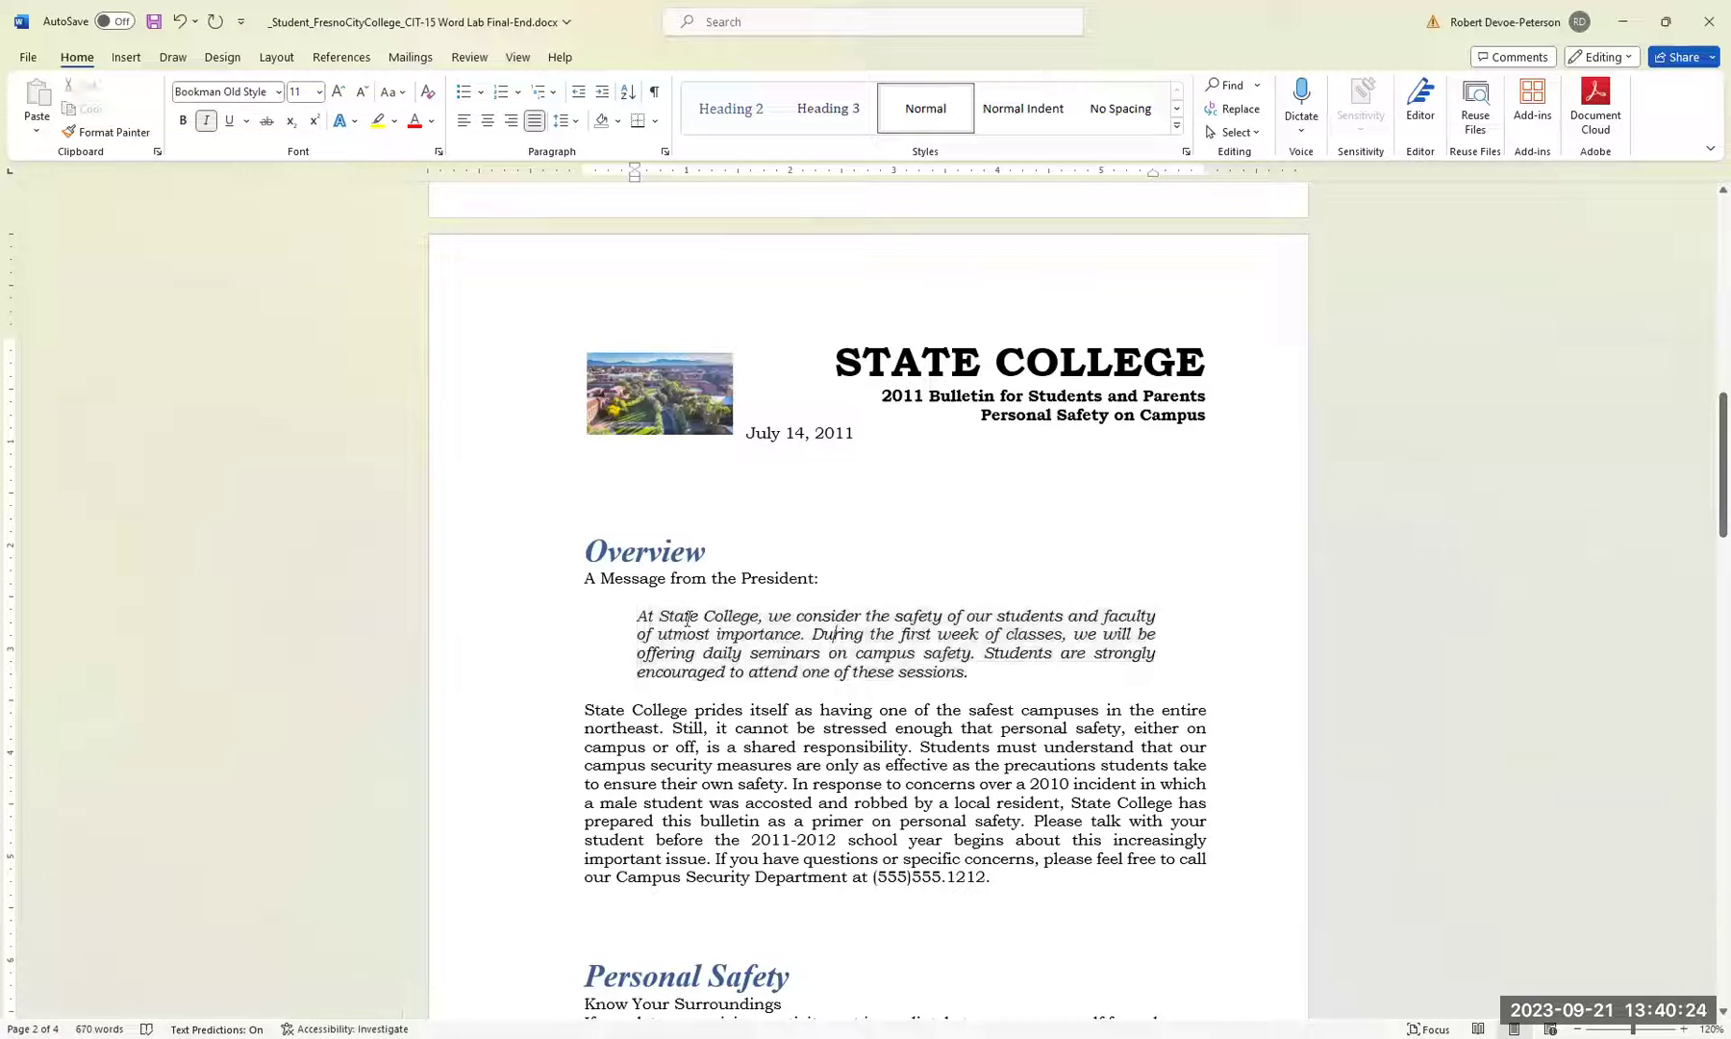
Try a 1½ pt box border applied to the text of the italic president's message, and undo it.
{"action": "left_click_drag", "start_coordinate": [640, 615], "coordinate": [940, 664]}
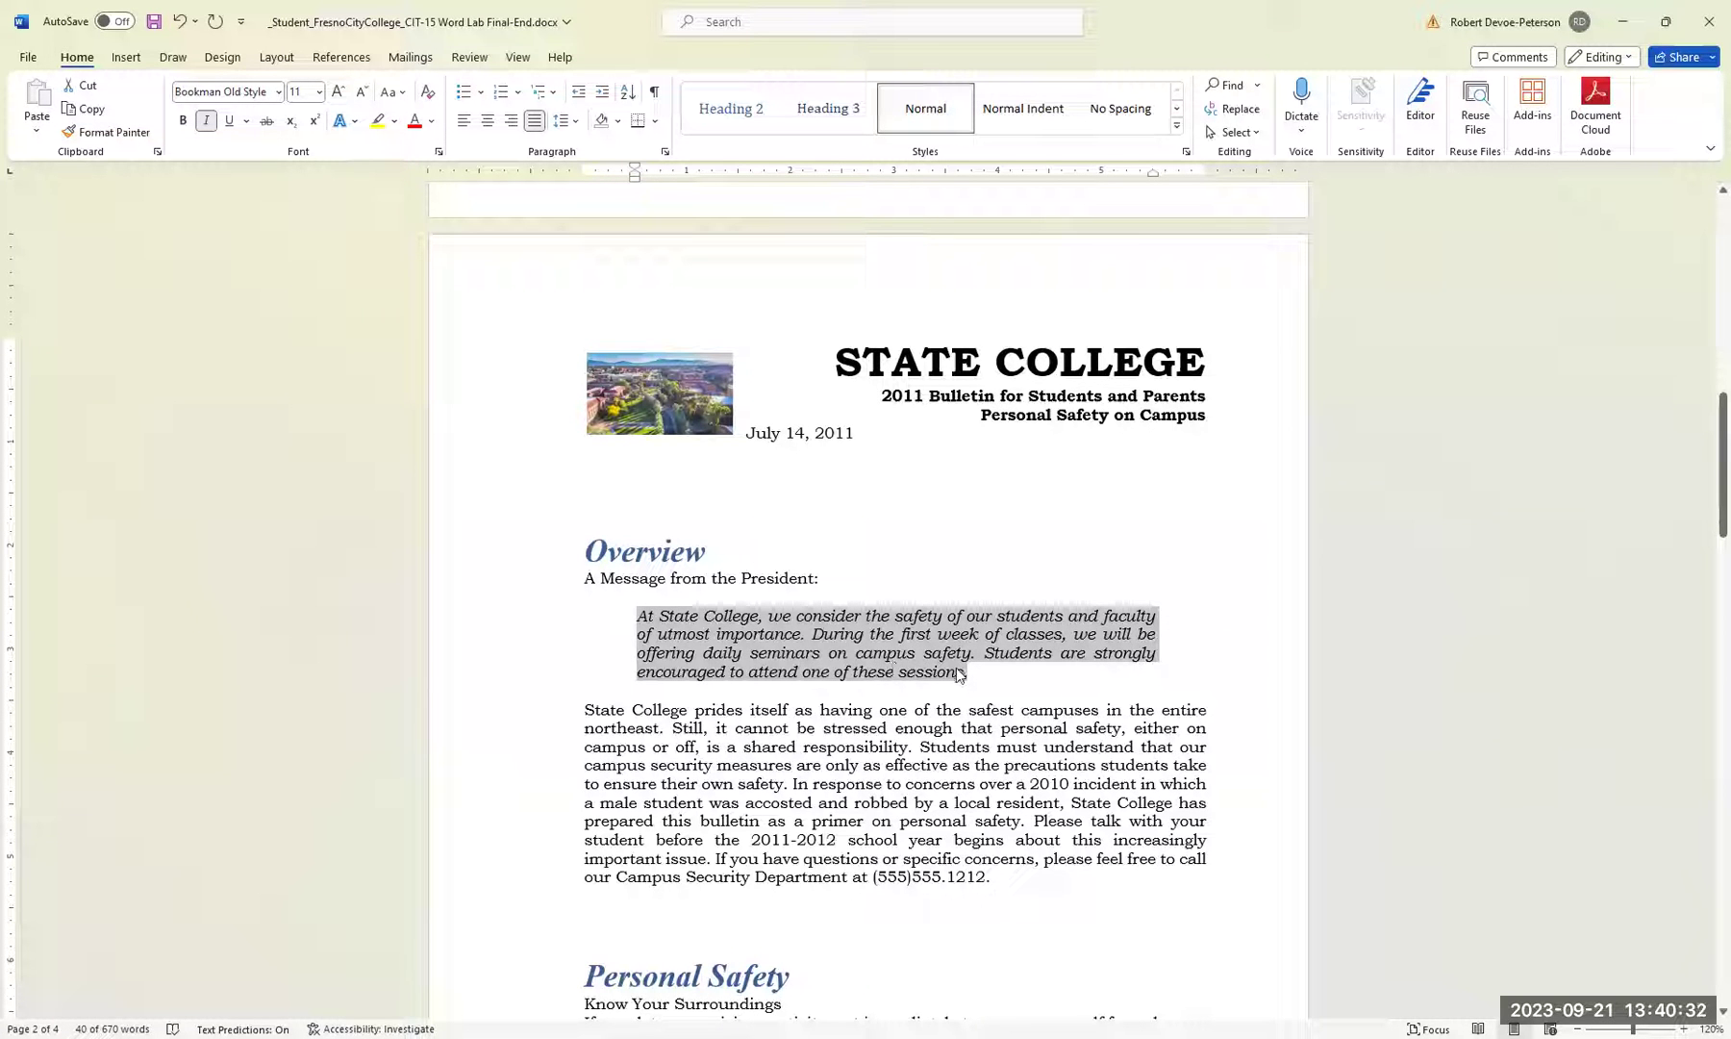
{"action": "left_click", "coordinate": [657, 123]}
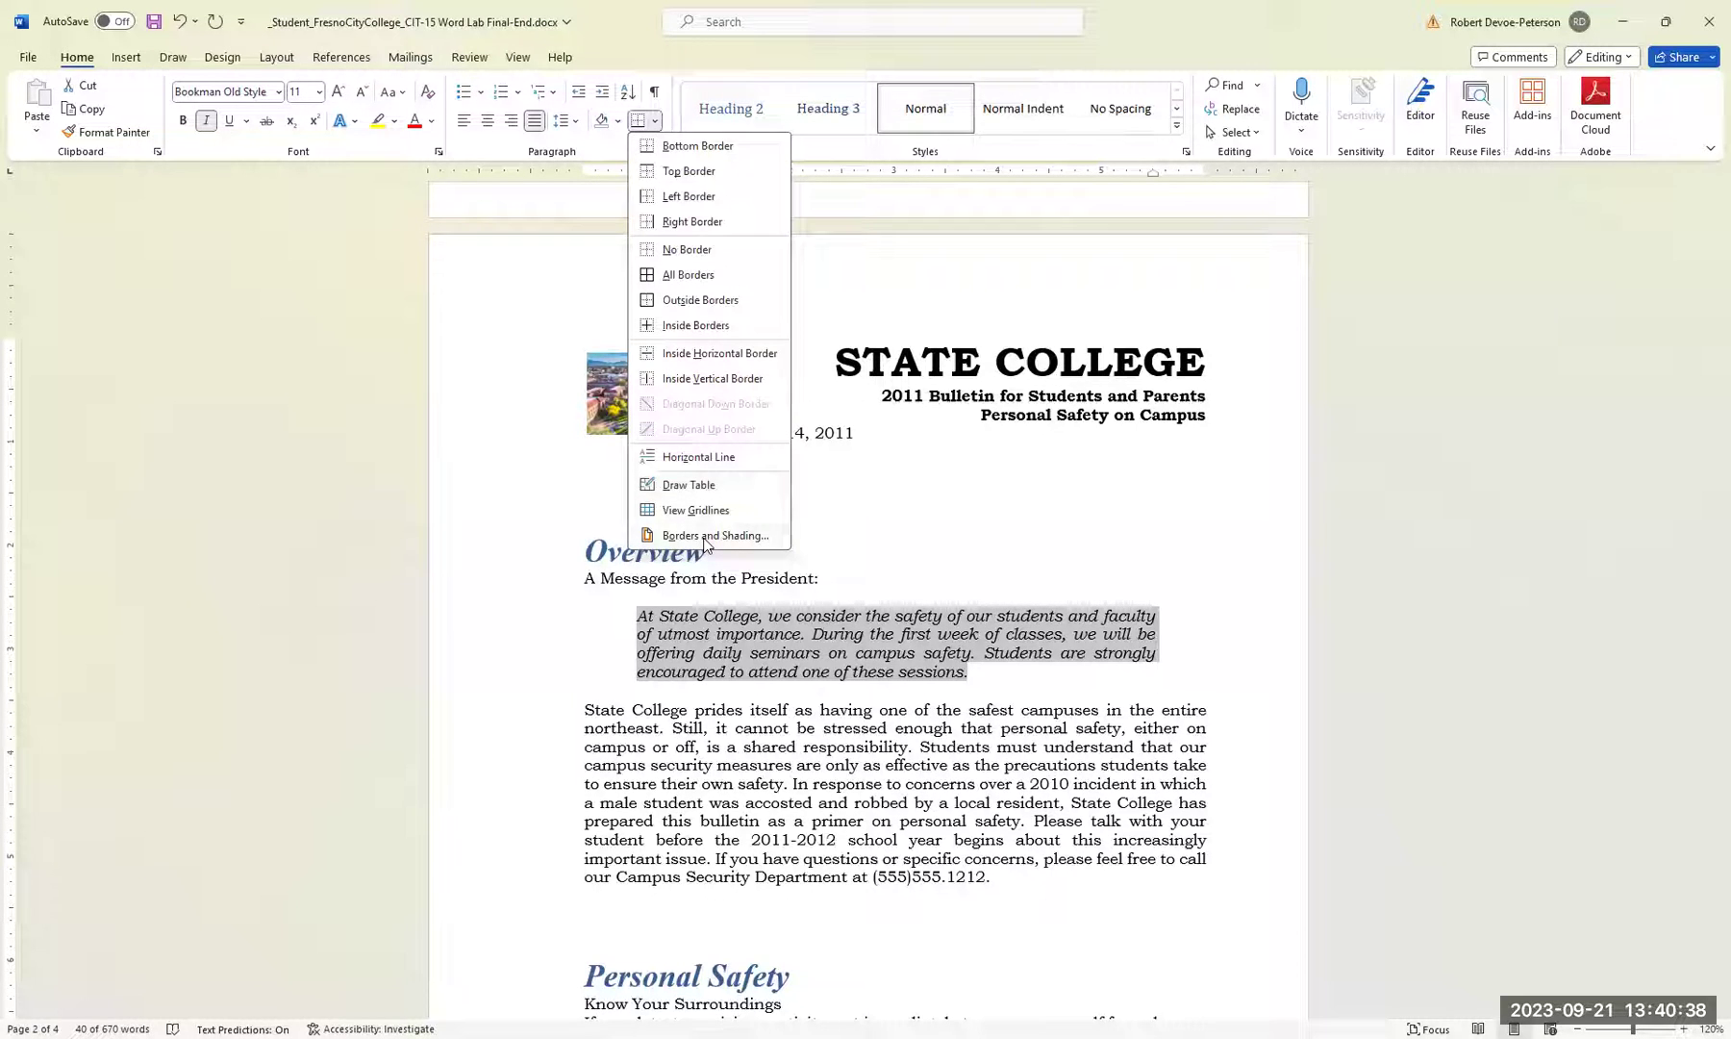
{"action": "left_click", "coordinate": [705, 536]}
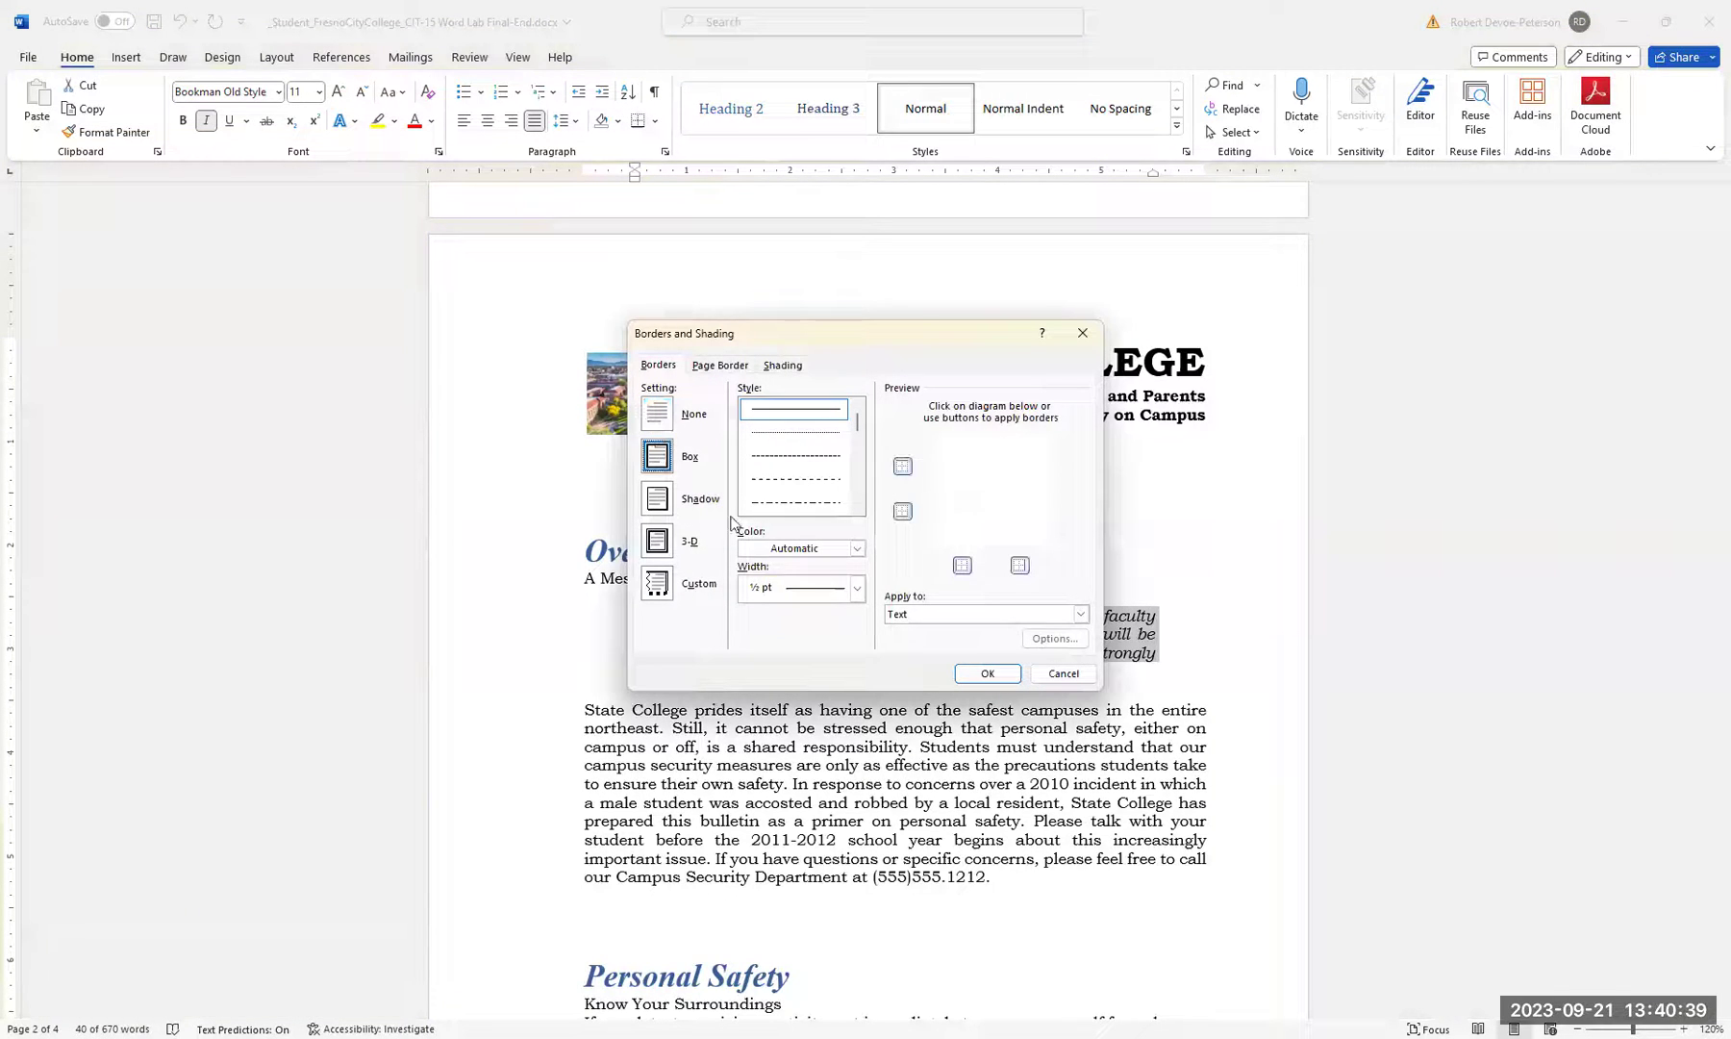
{"action": "left_click", "coordinate": [825, 589]}
{"action": "left_click", "coordinate": [794, 710]}
{"action": "left_click", "coordinate": [987, 673]}
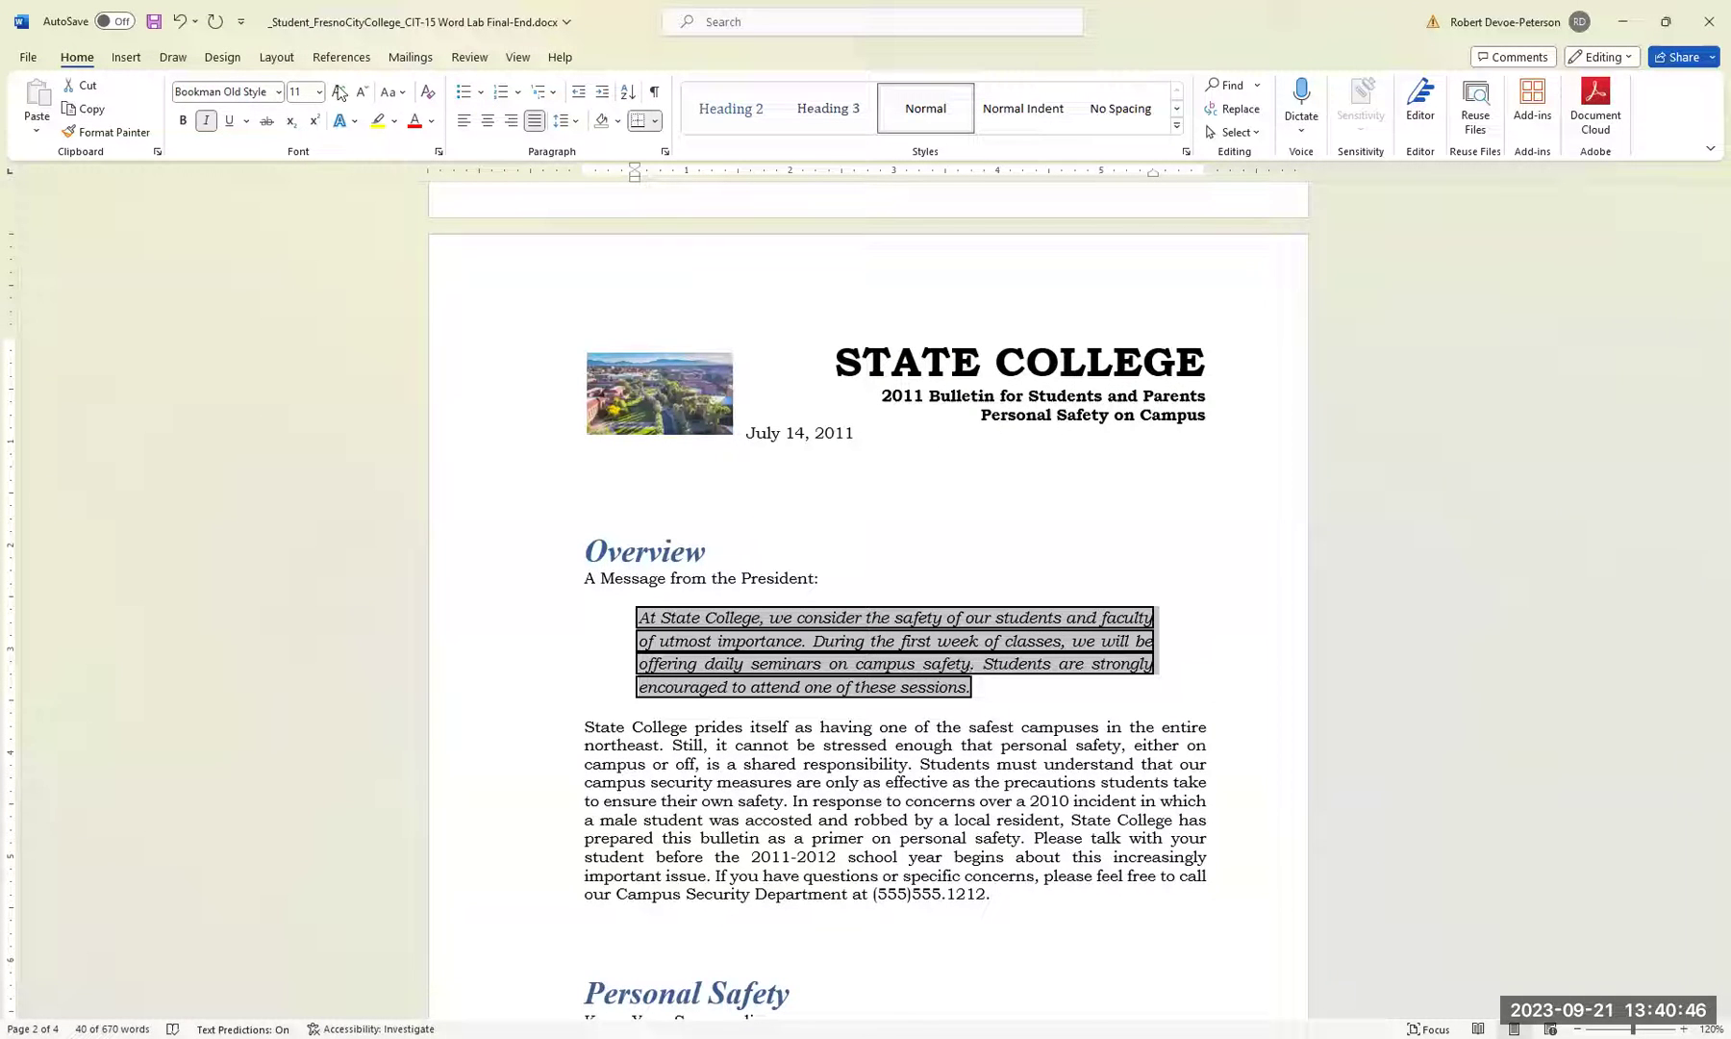
{"action": "left_click", "coordinate": [179, 21]}
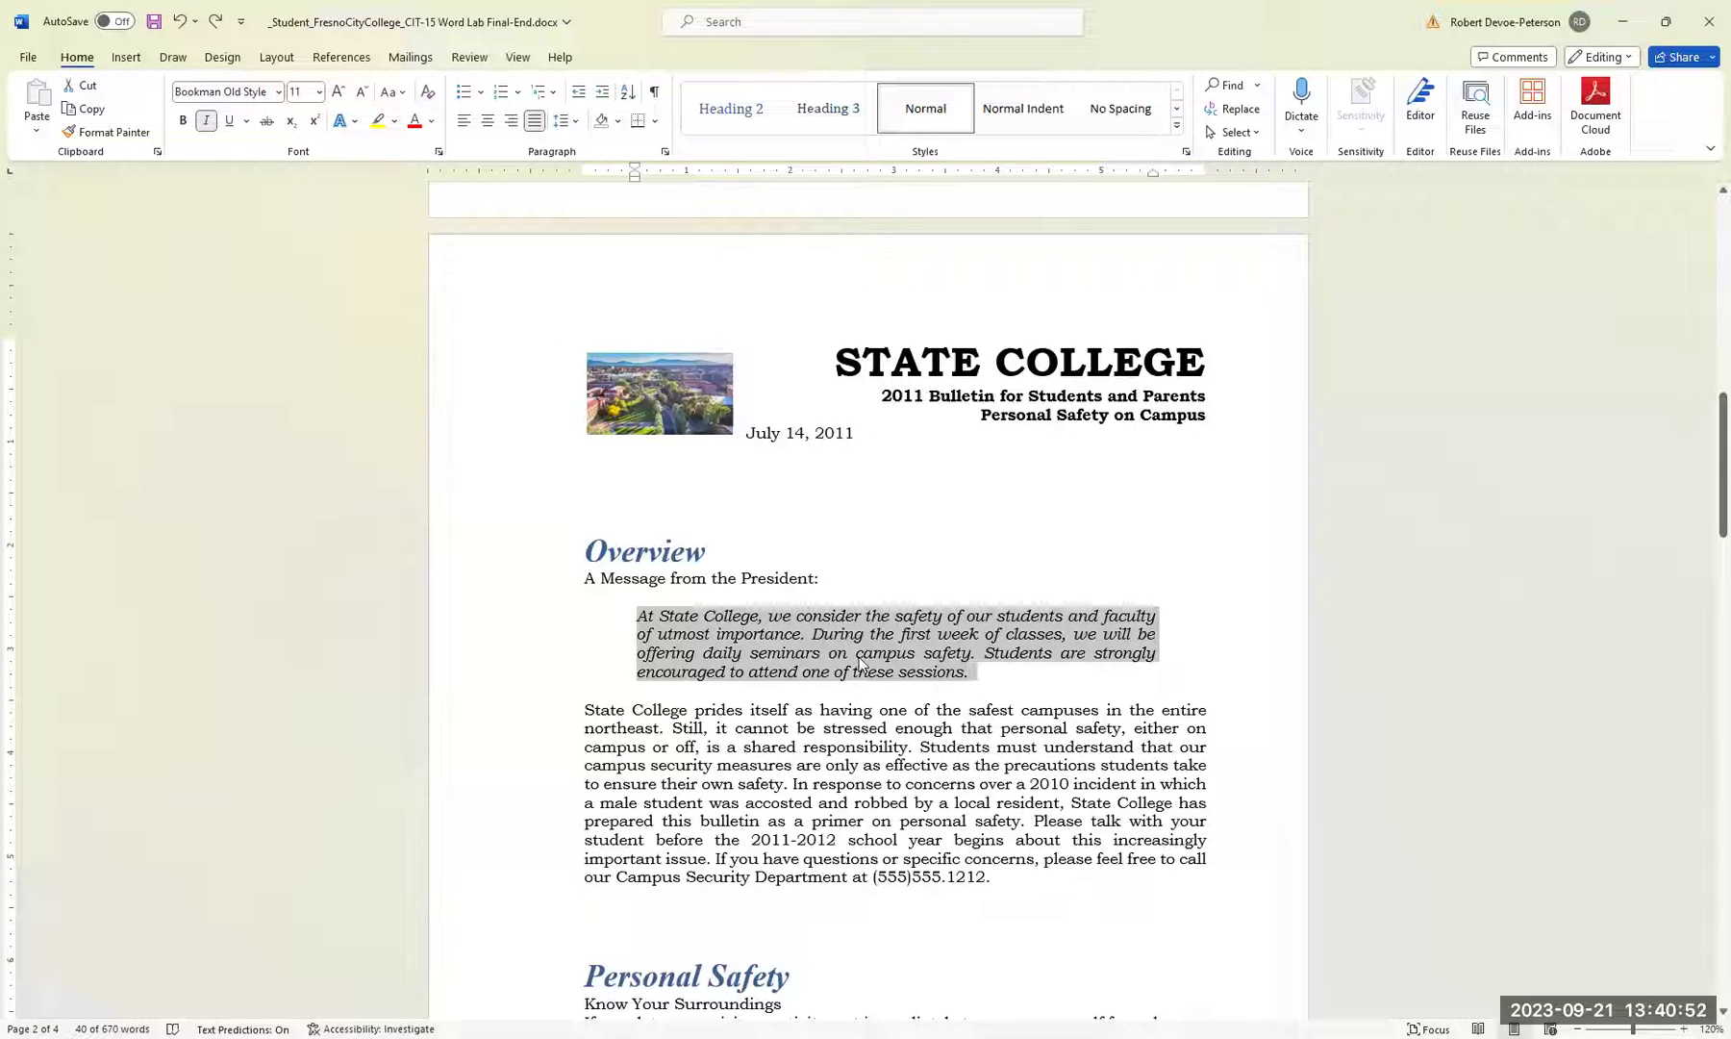
Apply a 1½ pt box border around the whole italic president's message paragraph.
{"action": "left_click", "coordinate": [655, 120]}
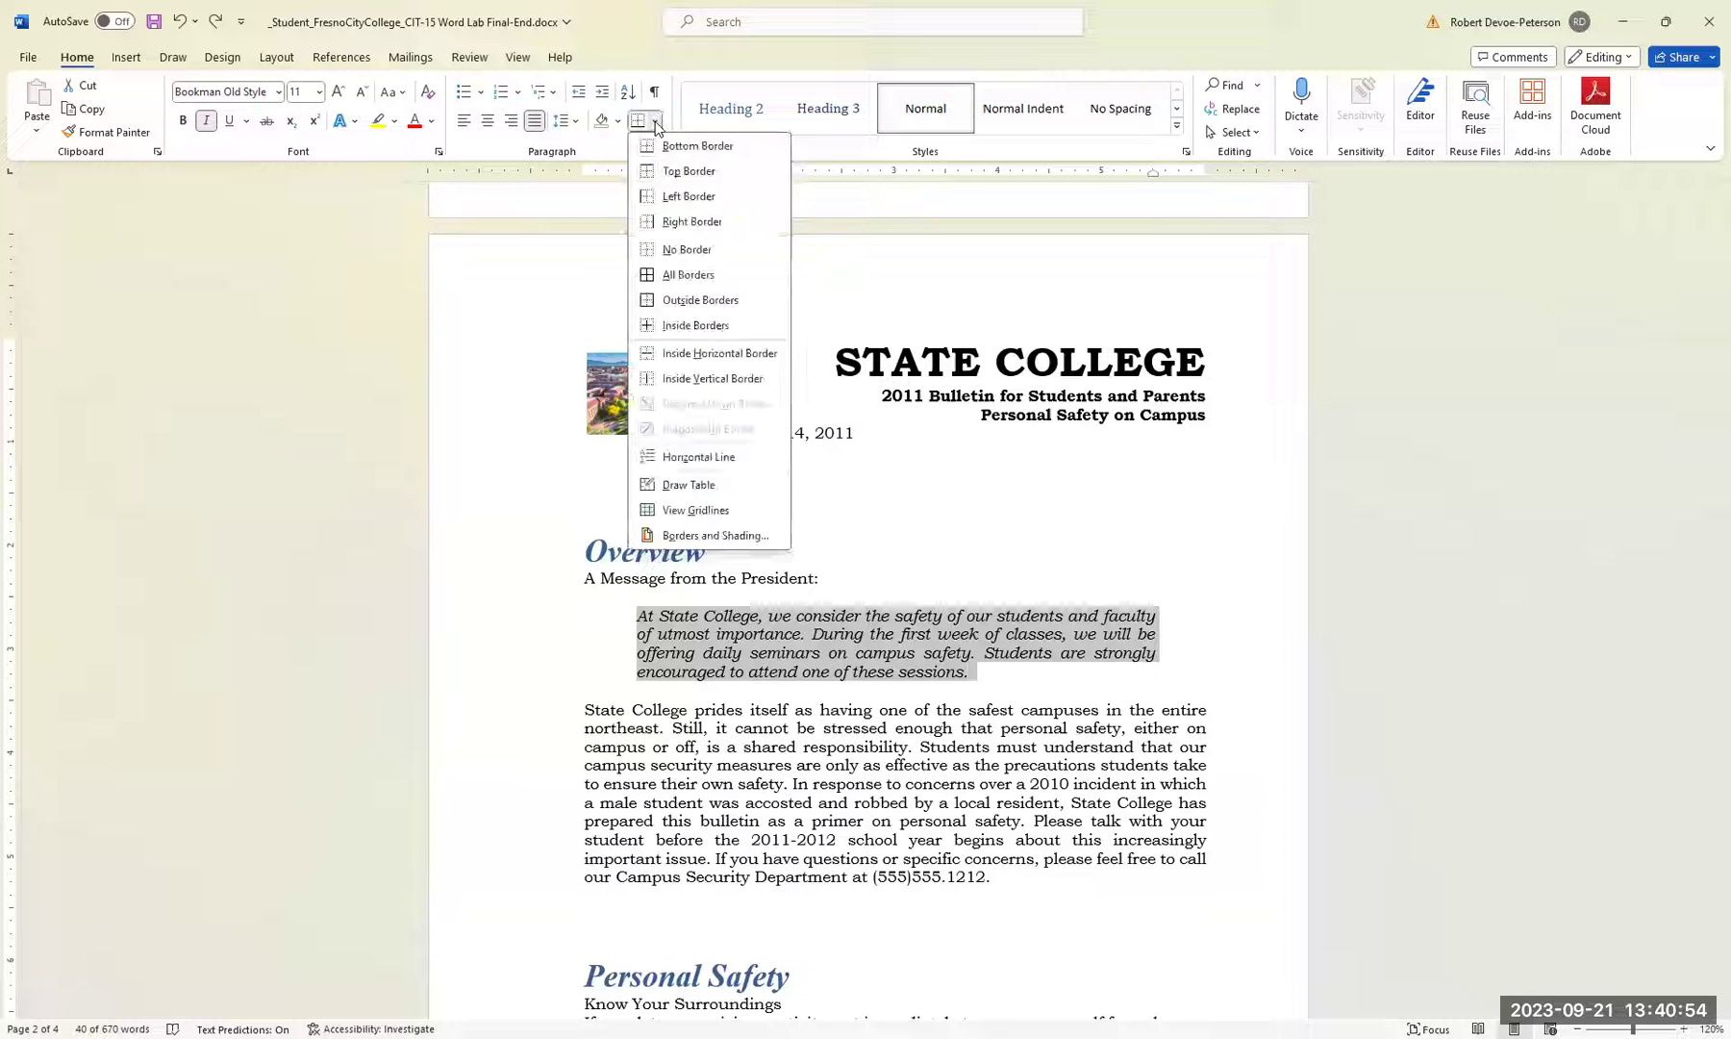
{"action": "left_click", "coordinate": [712, 536]}
{"action": "left_click", "coordinate": [657, 457]}
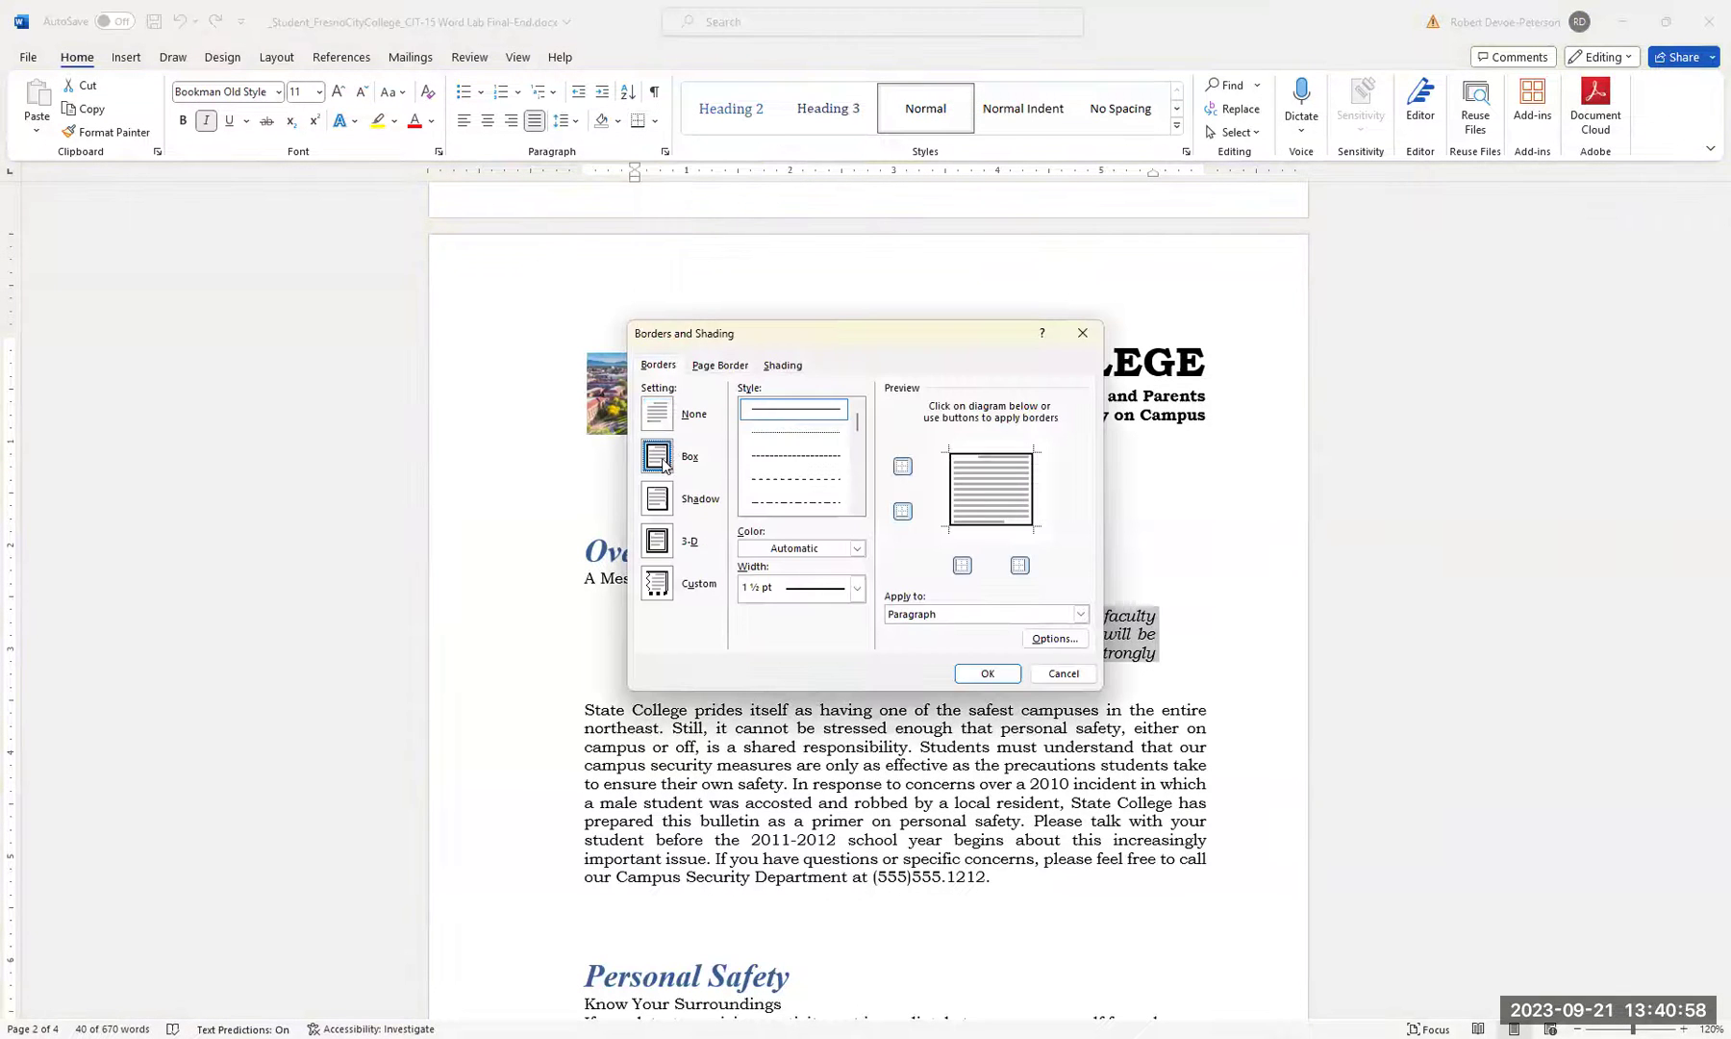
{"action": "left_click", "coordinate": [985, 673]}
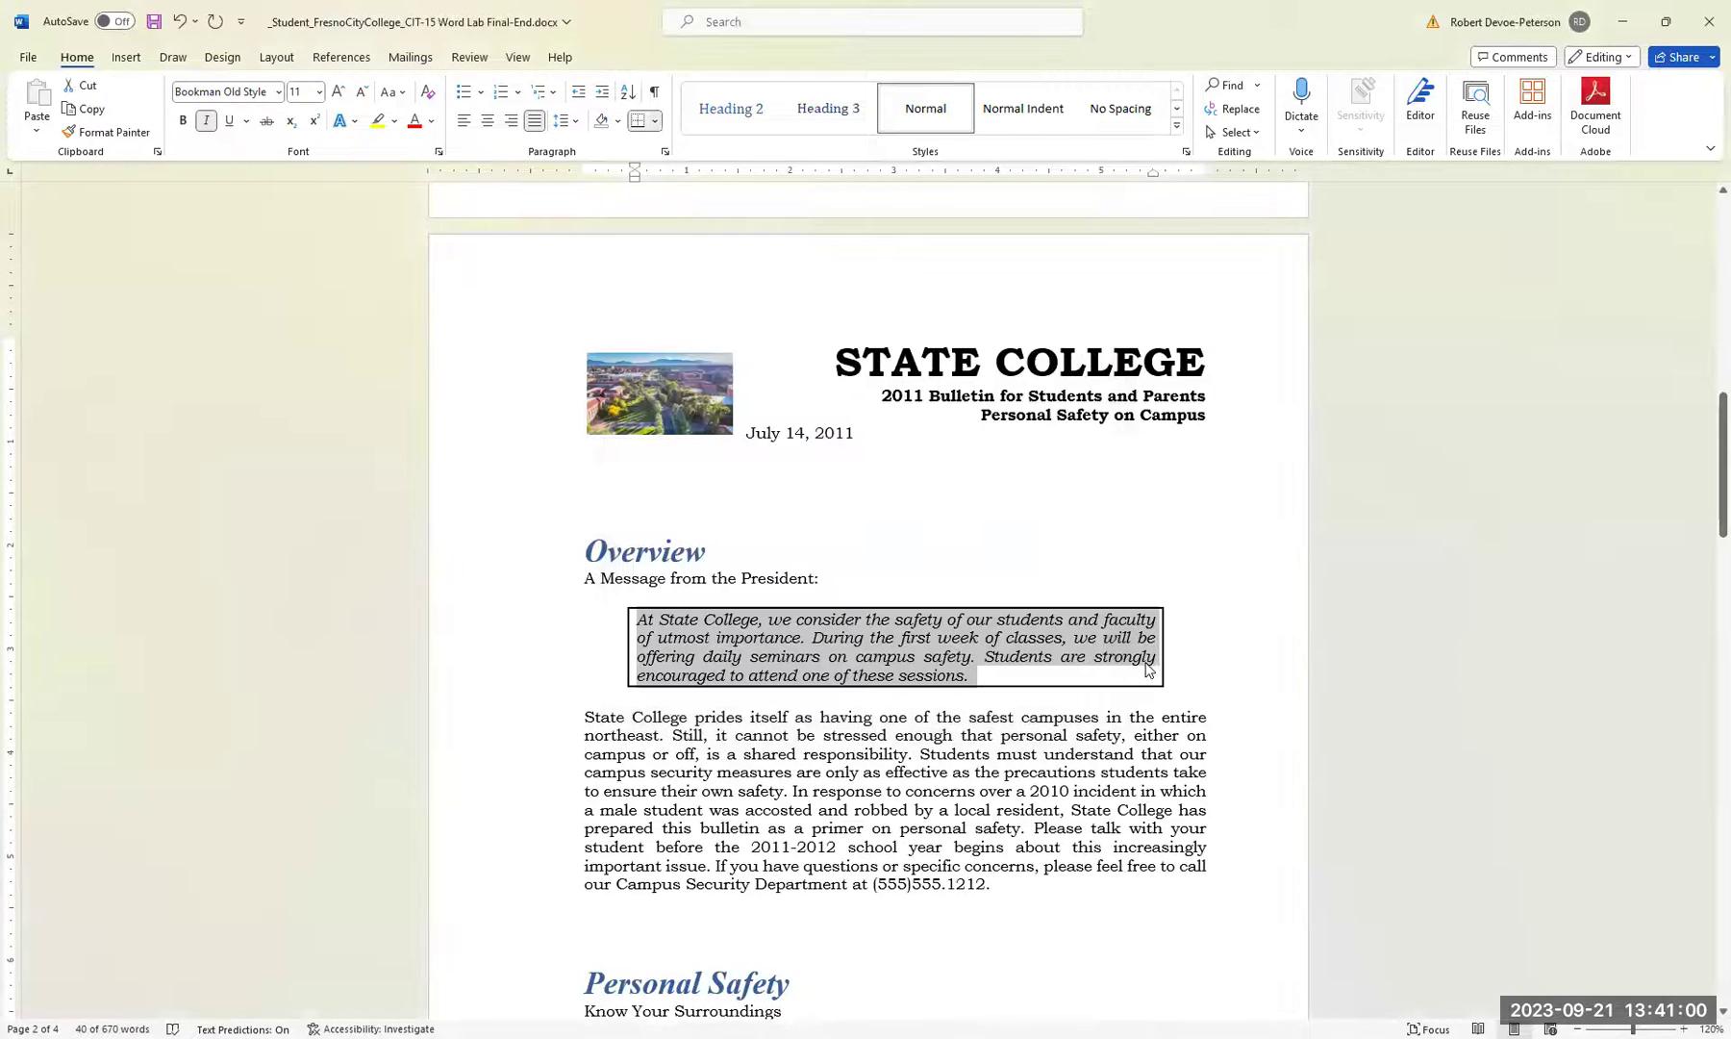
{"action": "left_click", "coordinate": [655, 121]}
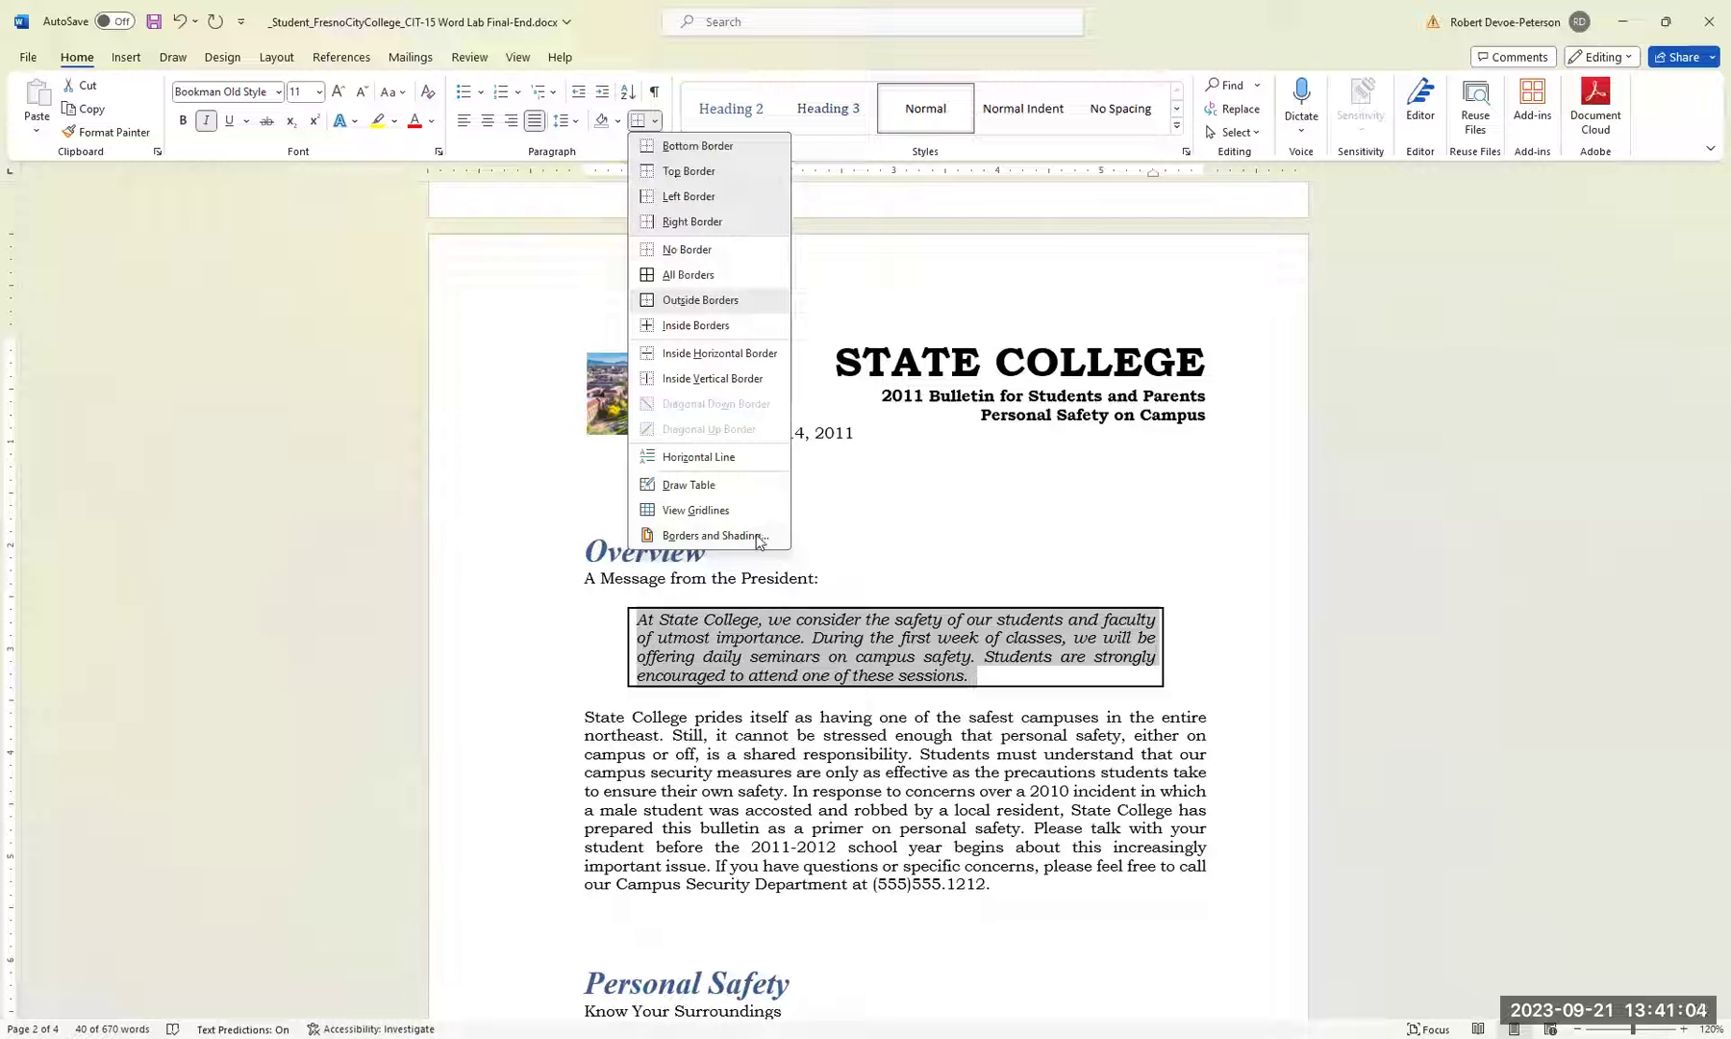
{"action": "left_click", "coordinate": [711, 536]}
{"action": "left_click", "coordinate": [783, 366]}
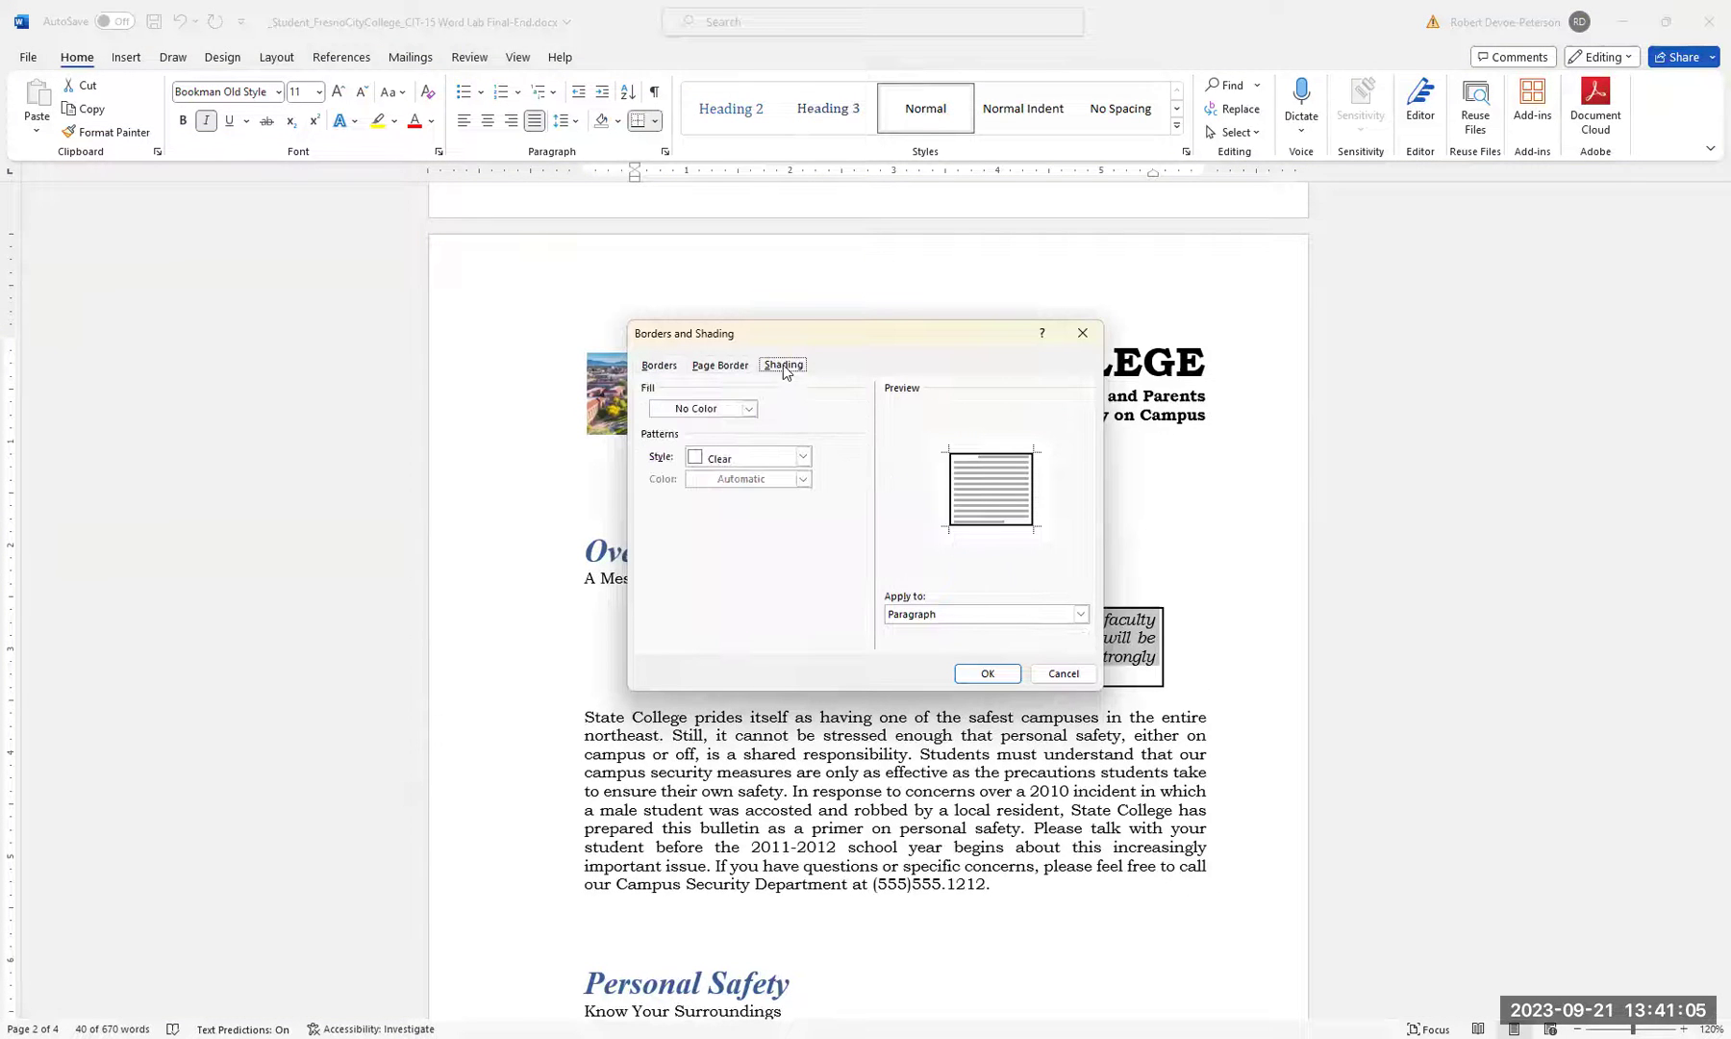
{"action": "left_click", "coordinate": [750, 409]}
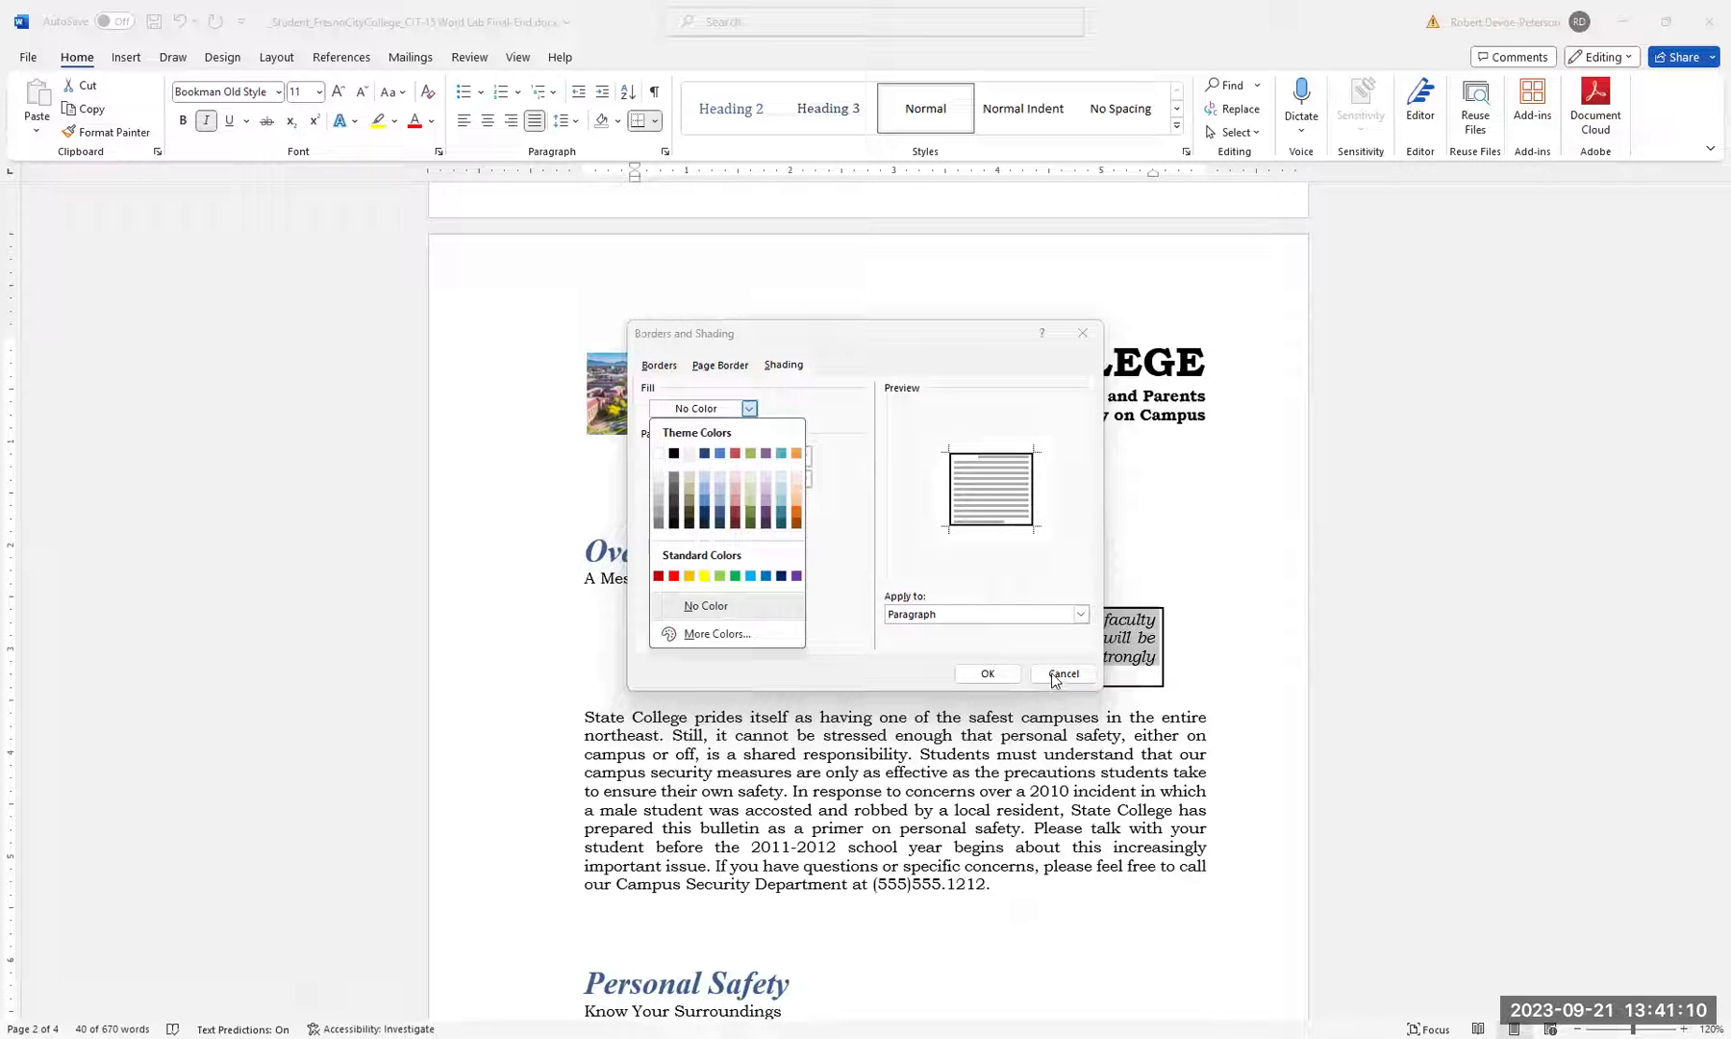
{"action": "left_click", "coordinate": [981, 682]}
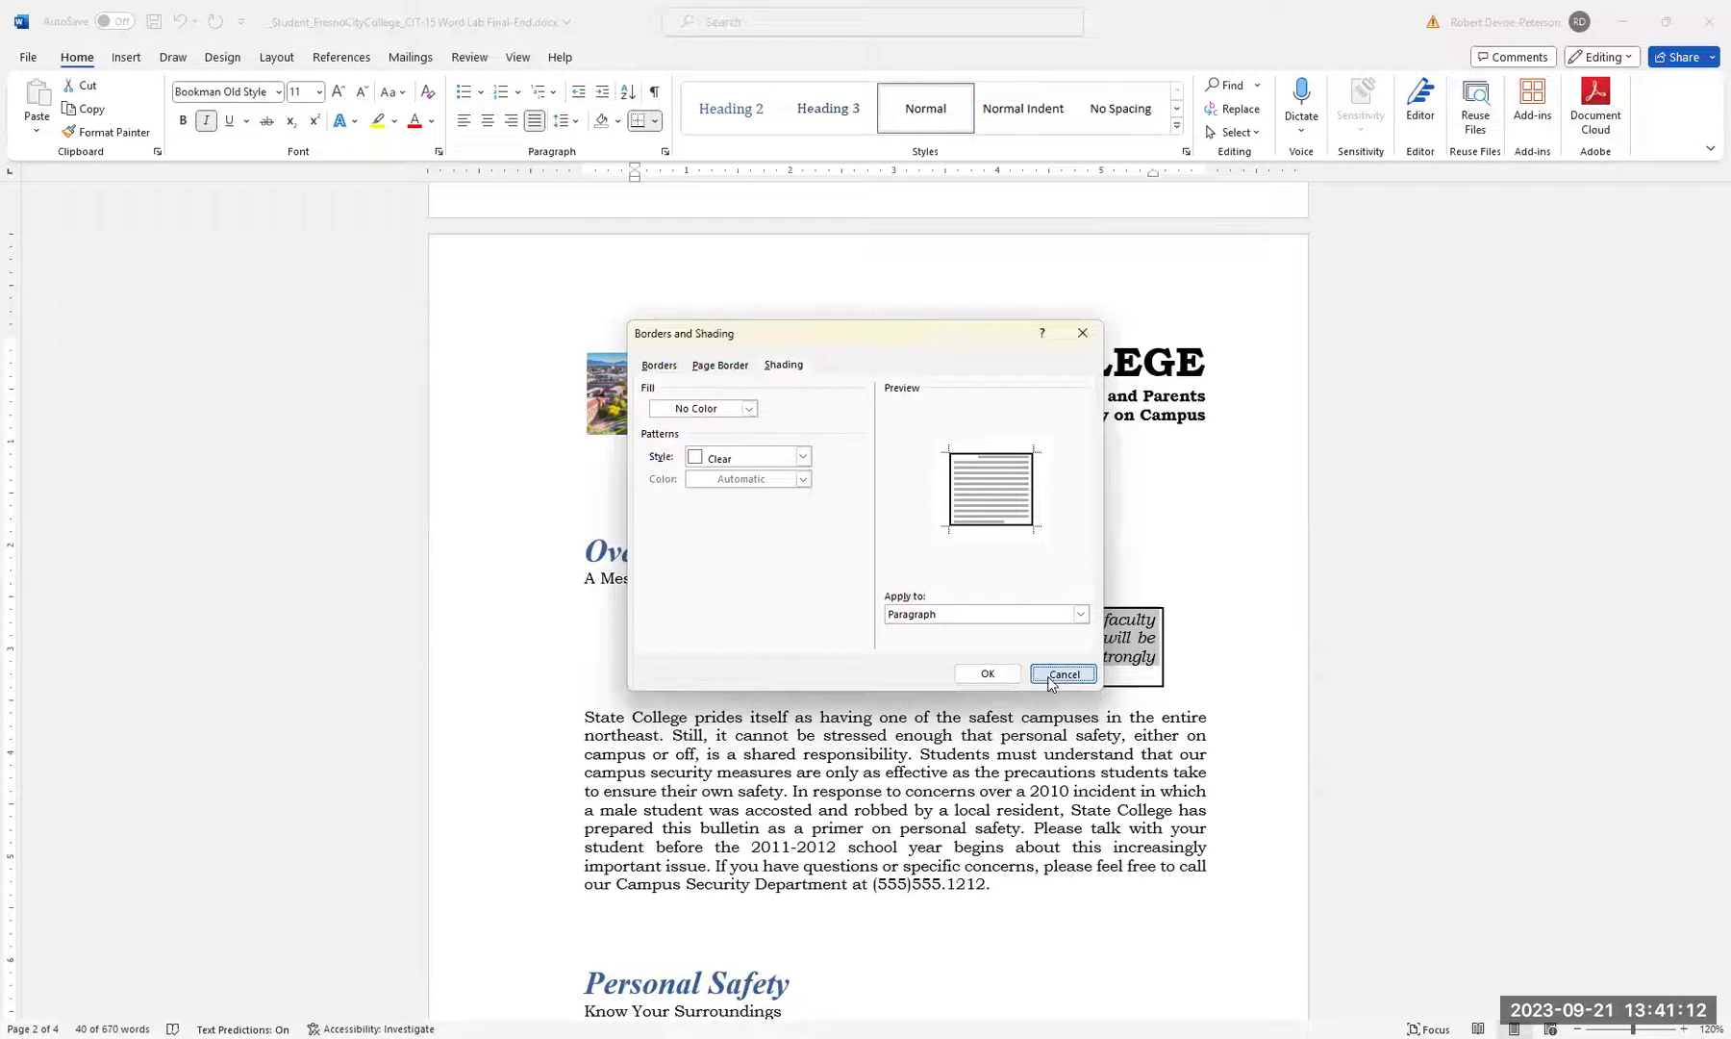
{"action": "left_click", "coordinate": [1055, 675]}
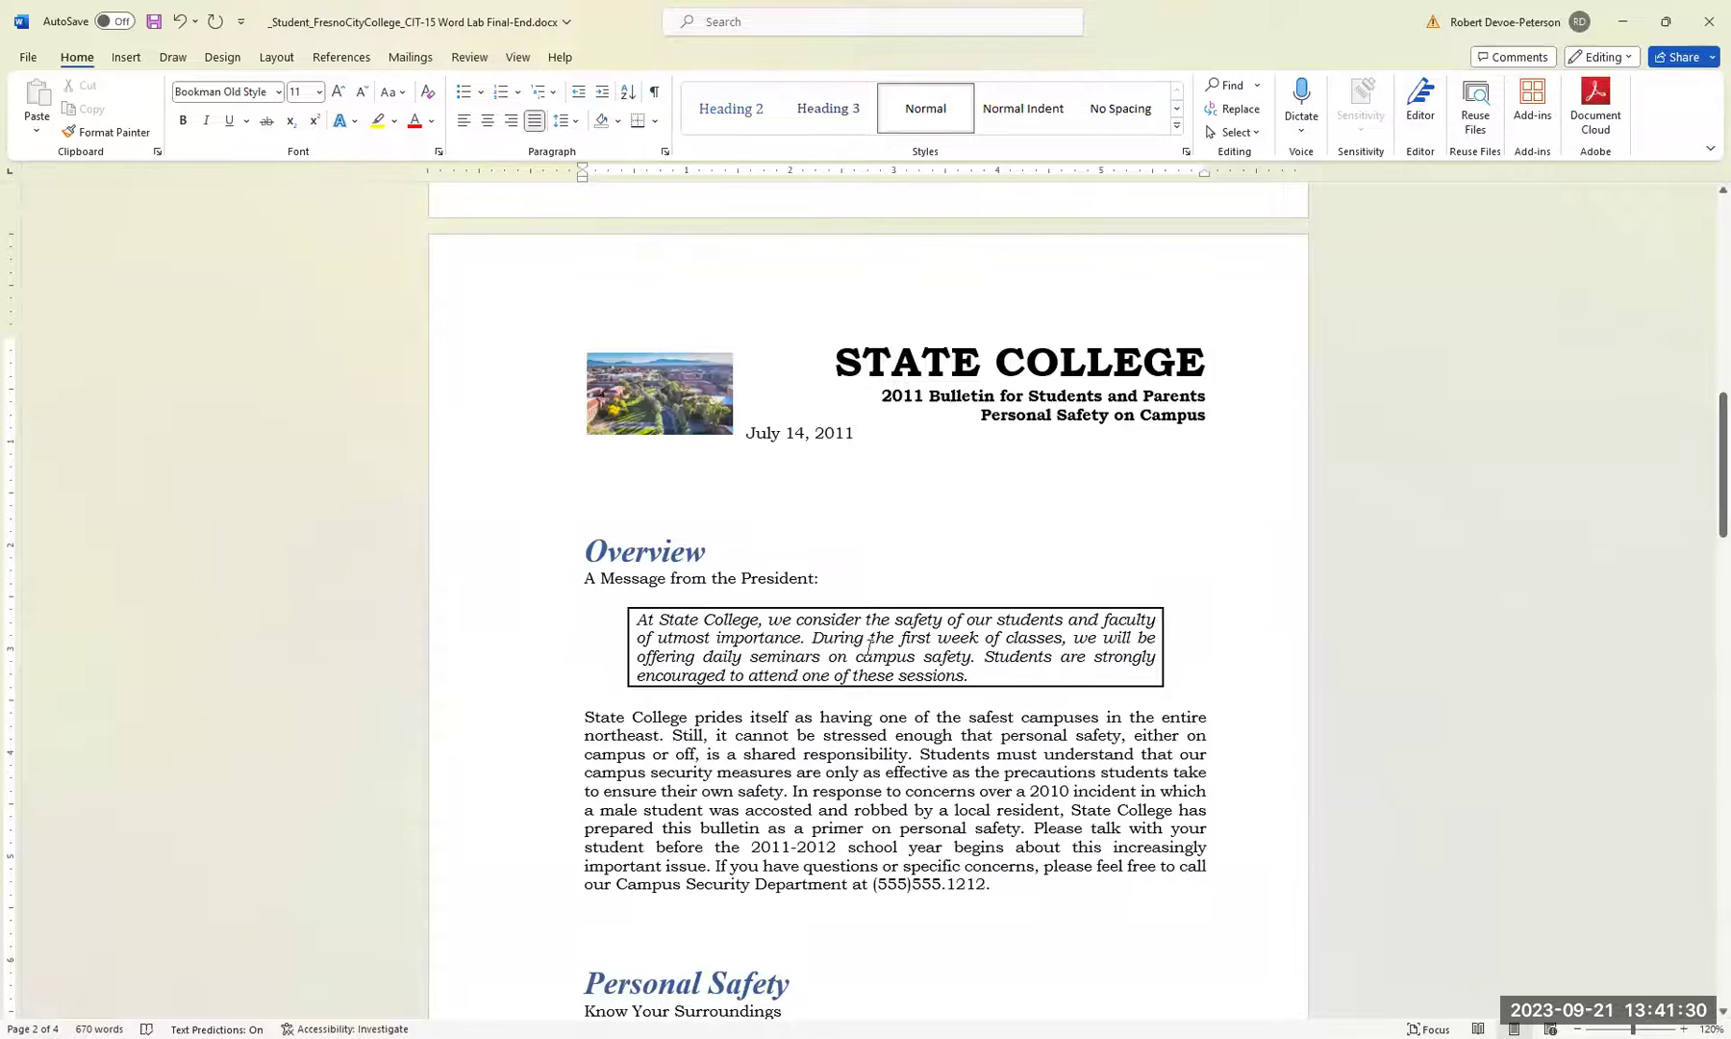
Format the list of commonly stolen items under Property Safety, from MP3 players to Credit cards, with square bullets.
{"action": "scroll", "coordinate": [836, 648], "scroll_direction": "down", "scroll_amount": 3}
{"action": "scroll", "coordinate": [831, 645], "scroll_direction": "down", "scroll_amount": 10}
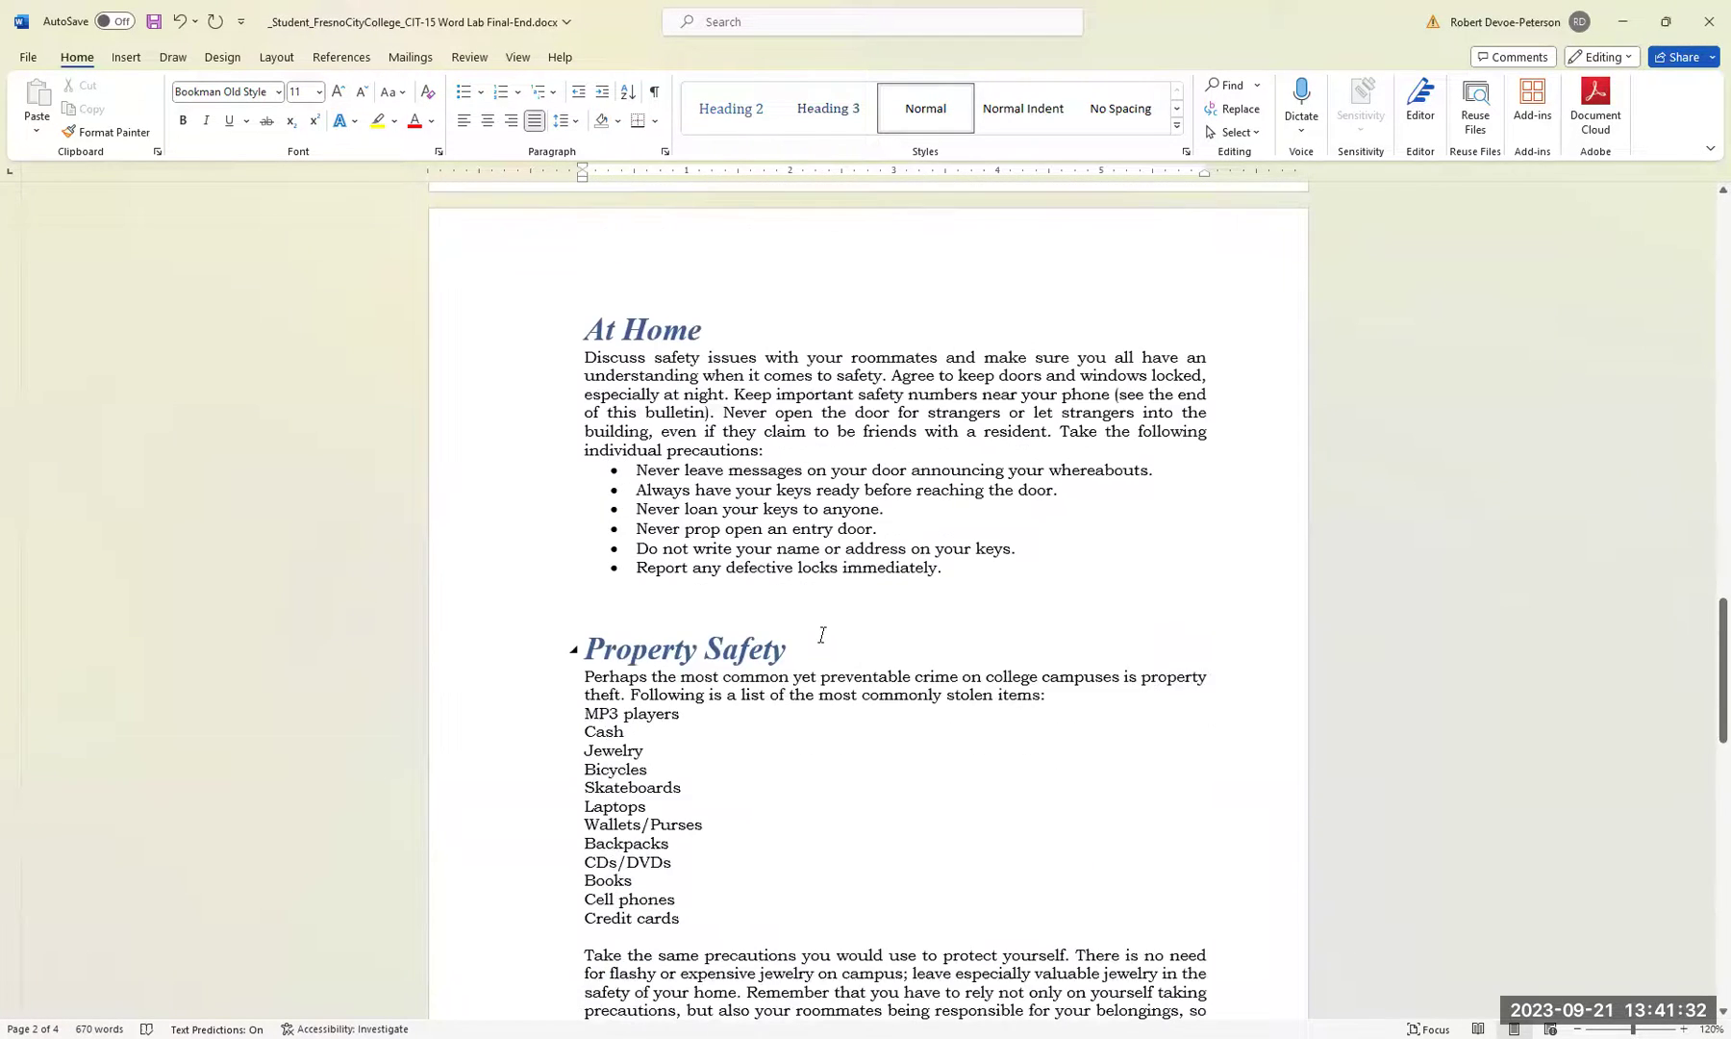
{"action": "scroll", "coordinate": [823, 633], "scroll_direction": "down", "scroll_amount": 1}
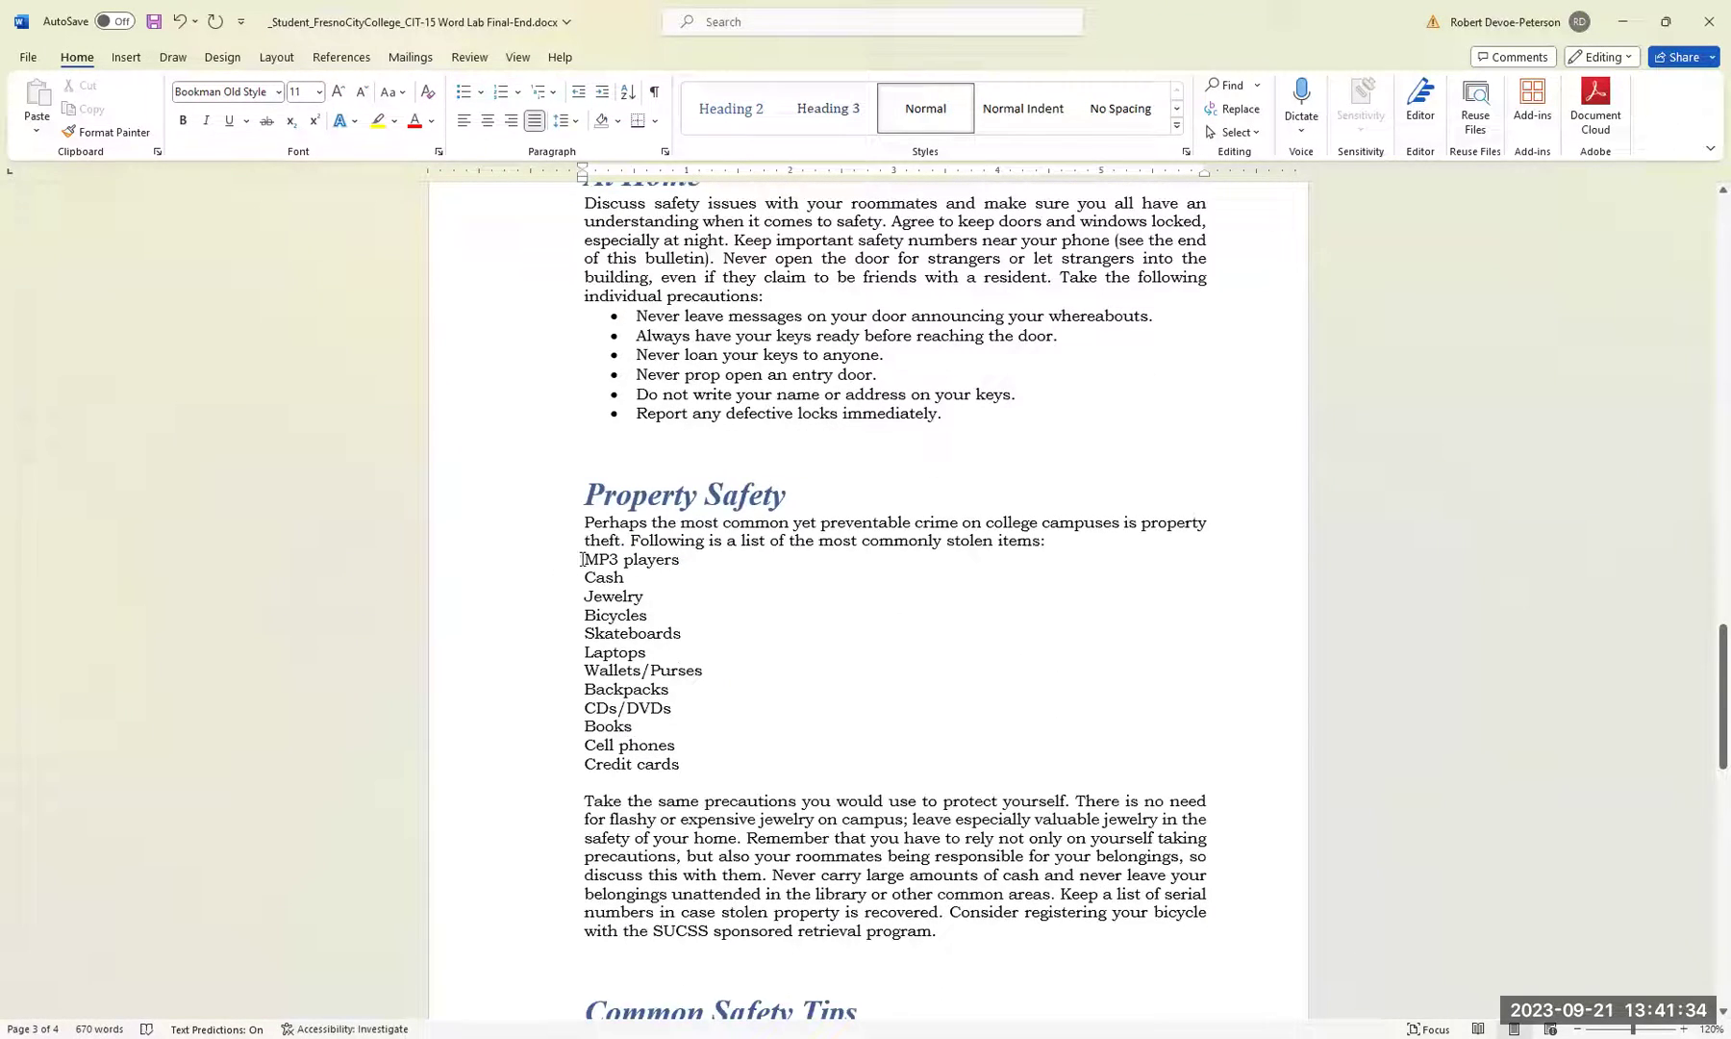
{"action": "left_click_drag", "start_coordinate": [584, 558], "coordinate": [680, 765]}
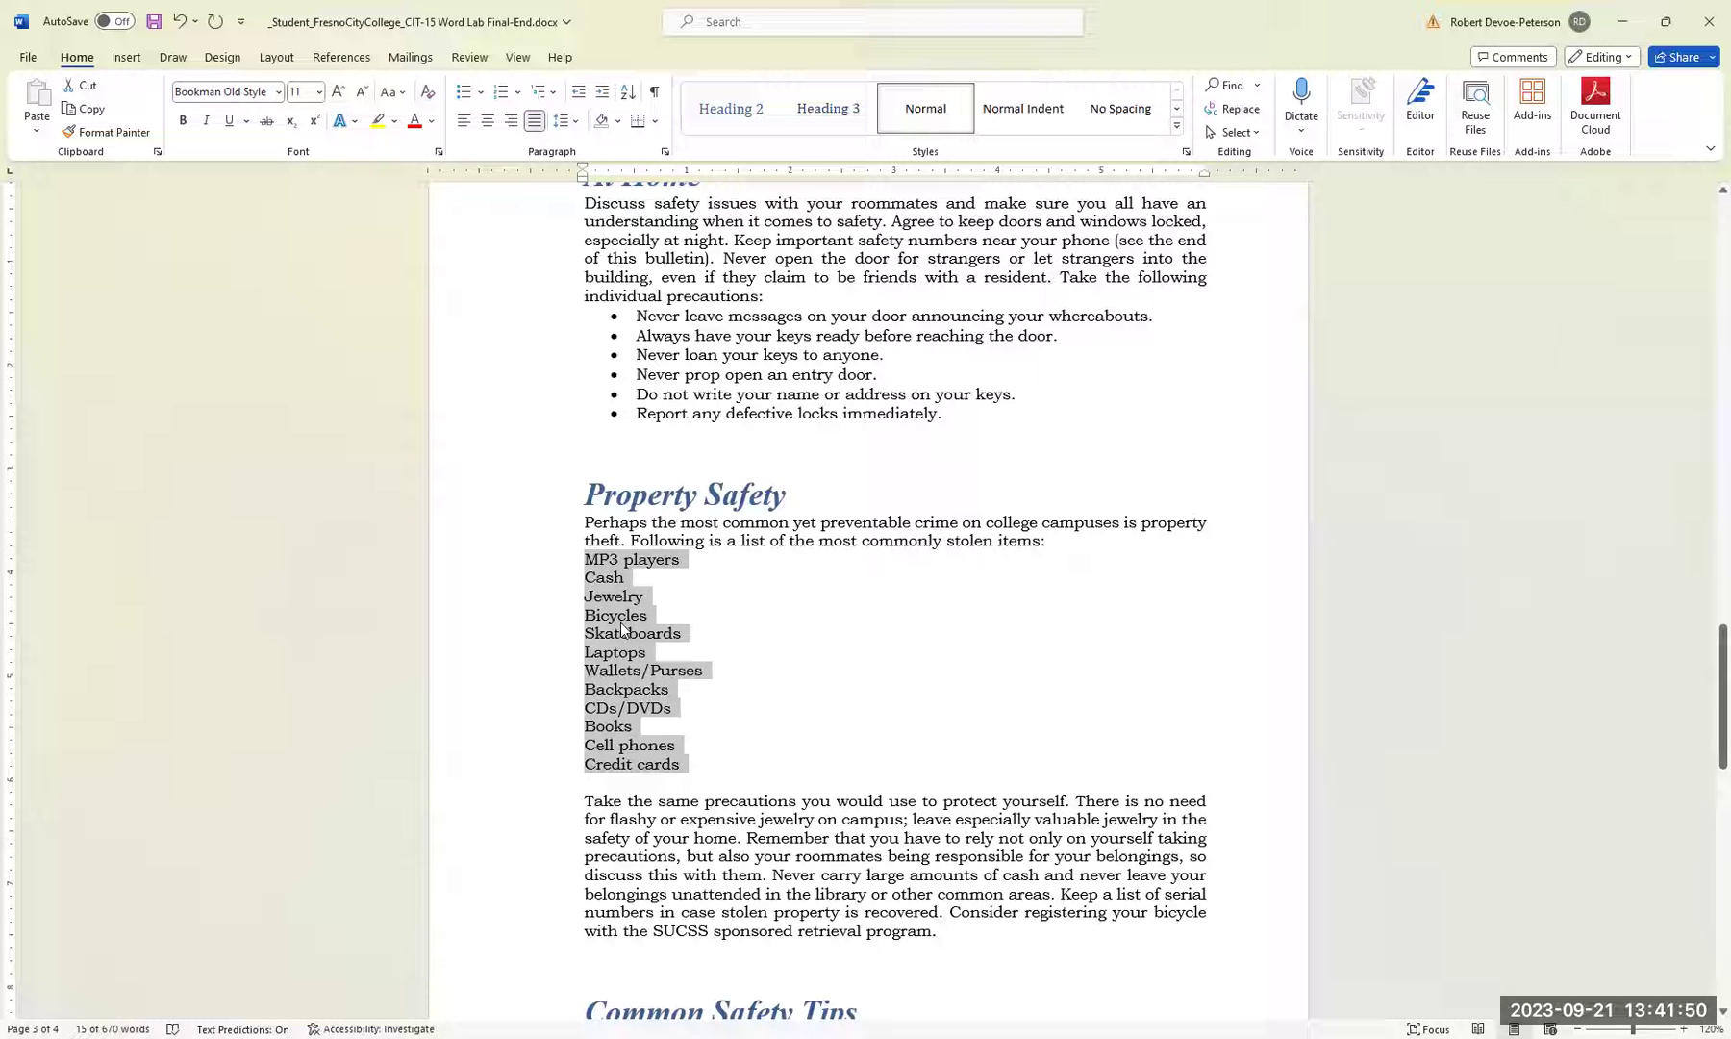
{"action": "left_click", "coordinate": [480, 91]}
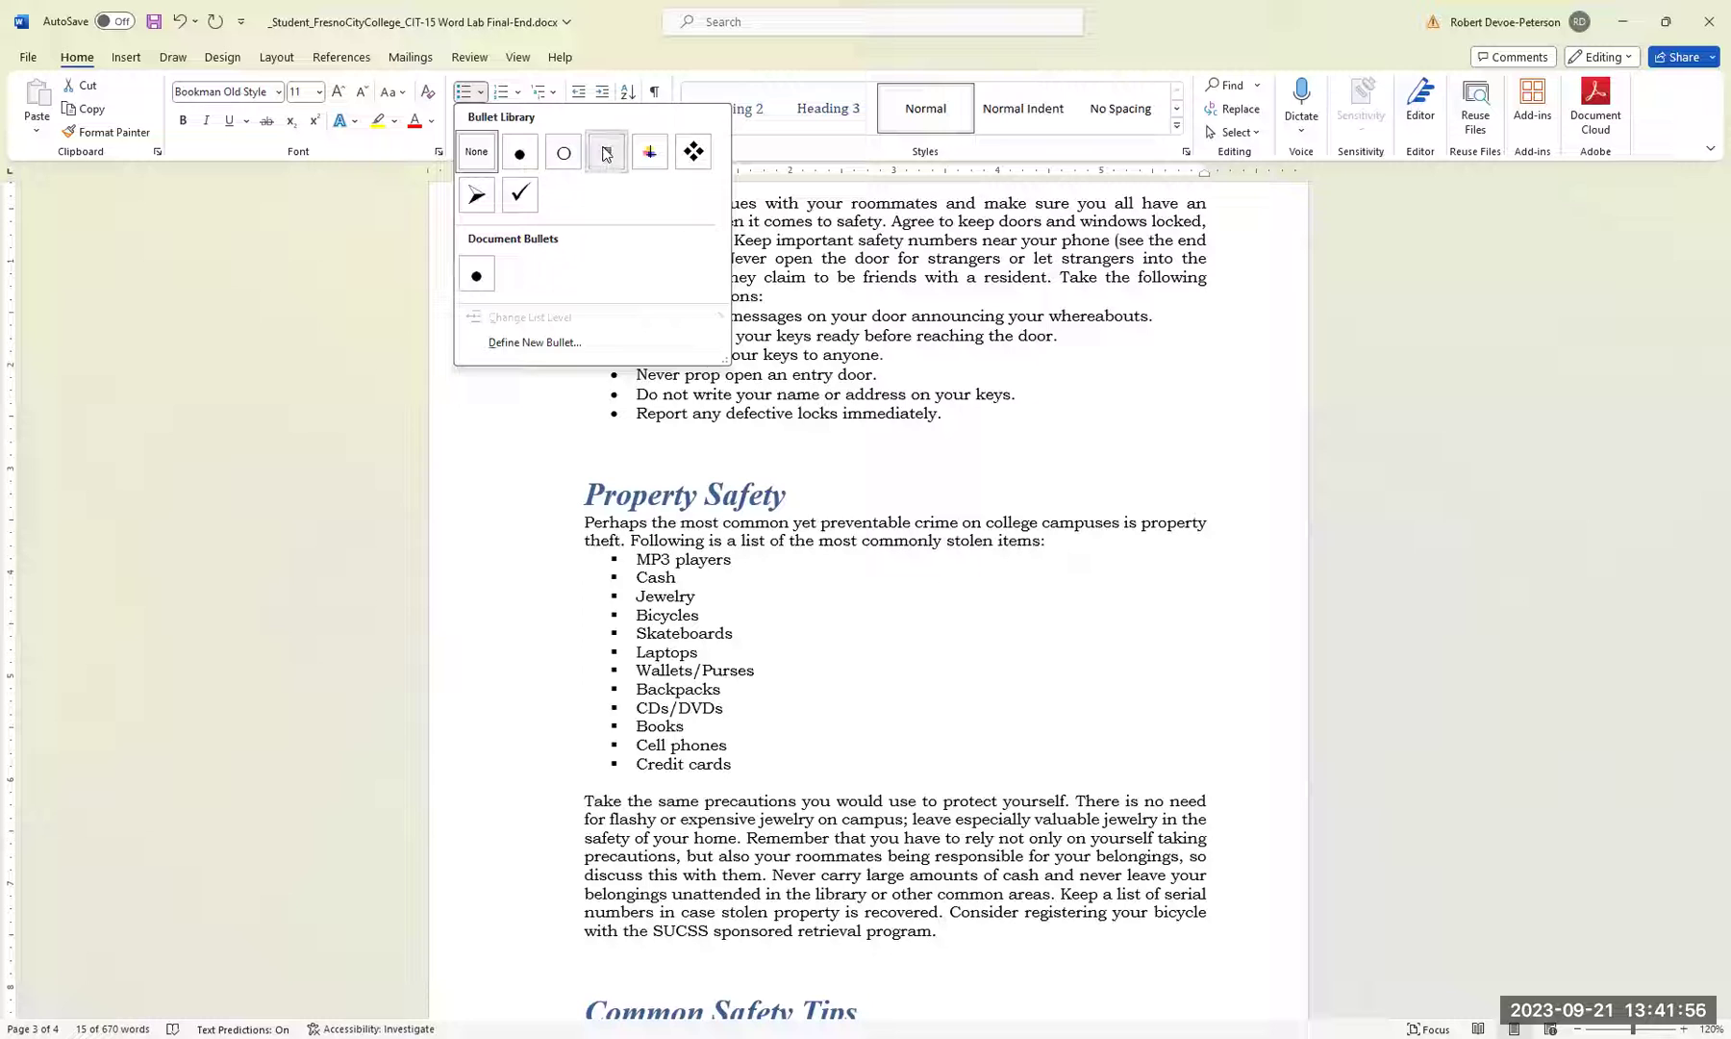
{"action": "left_click", "coordinate": [606, 154]}
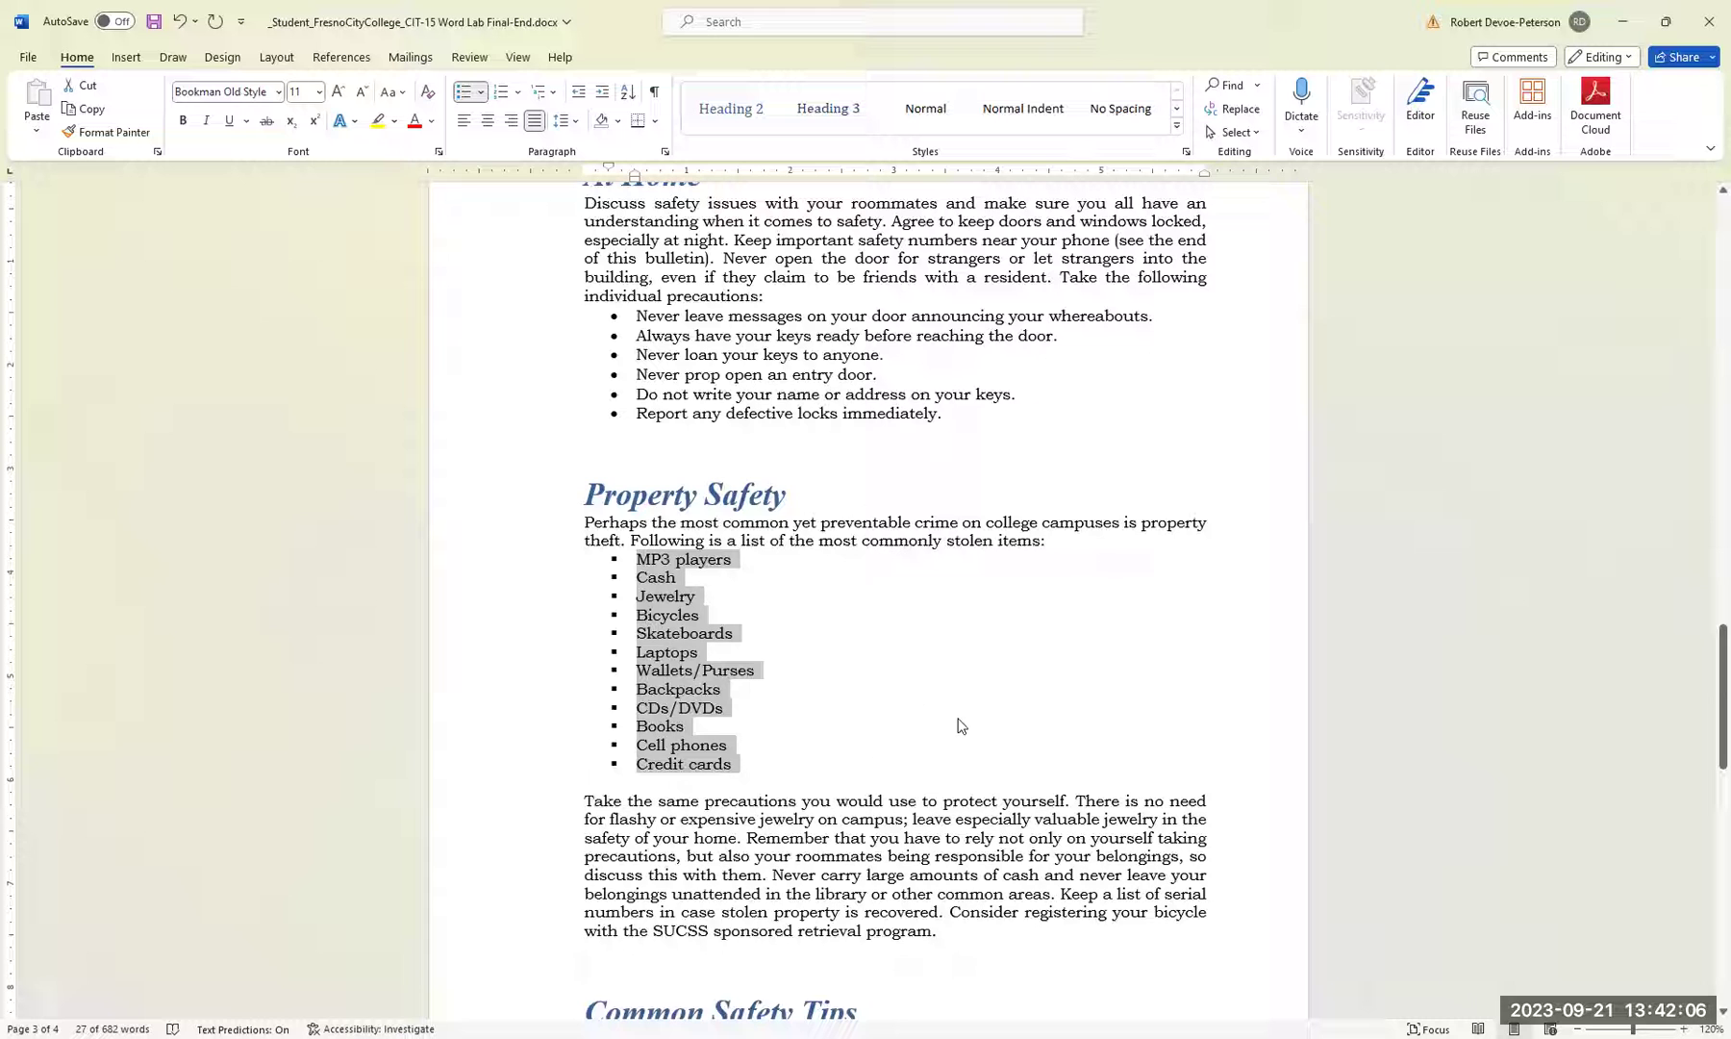
Convert the five lines of contact text under Important Numbers to a three-column table, separating text at tabs with automatic column width.
{"action": "scroll", "coordinate": [964, 730], "scroll_direction": "down", "scroll_amount": 5}
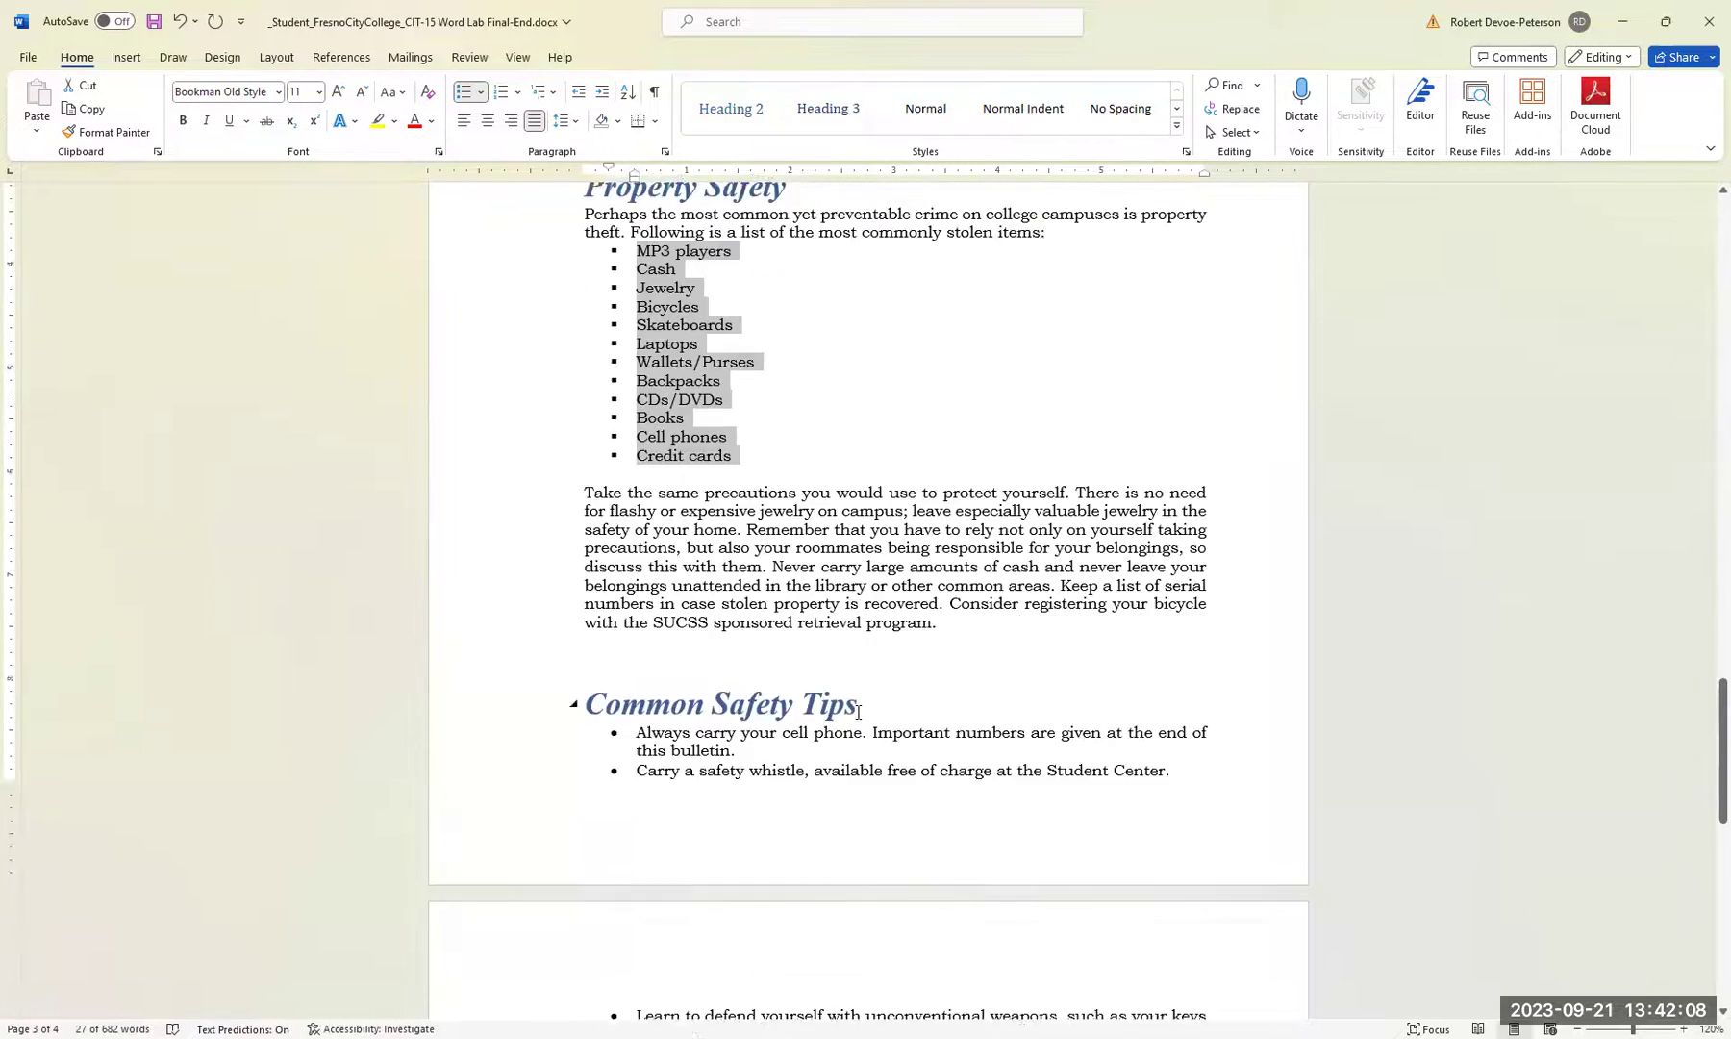
{"action": "scroll", "coordinate": [859, 711], "scroll_direction": "down", "scroll_amount": 10}
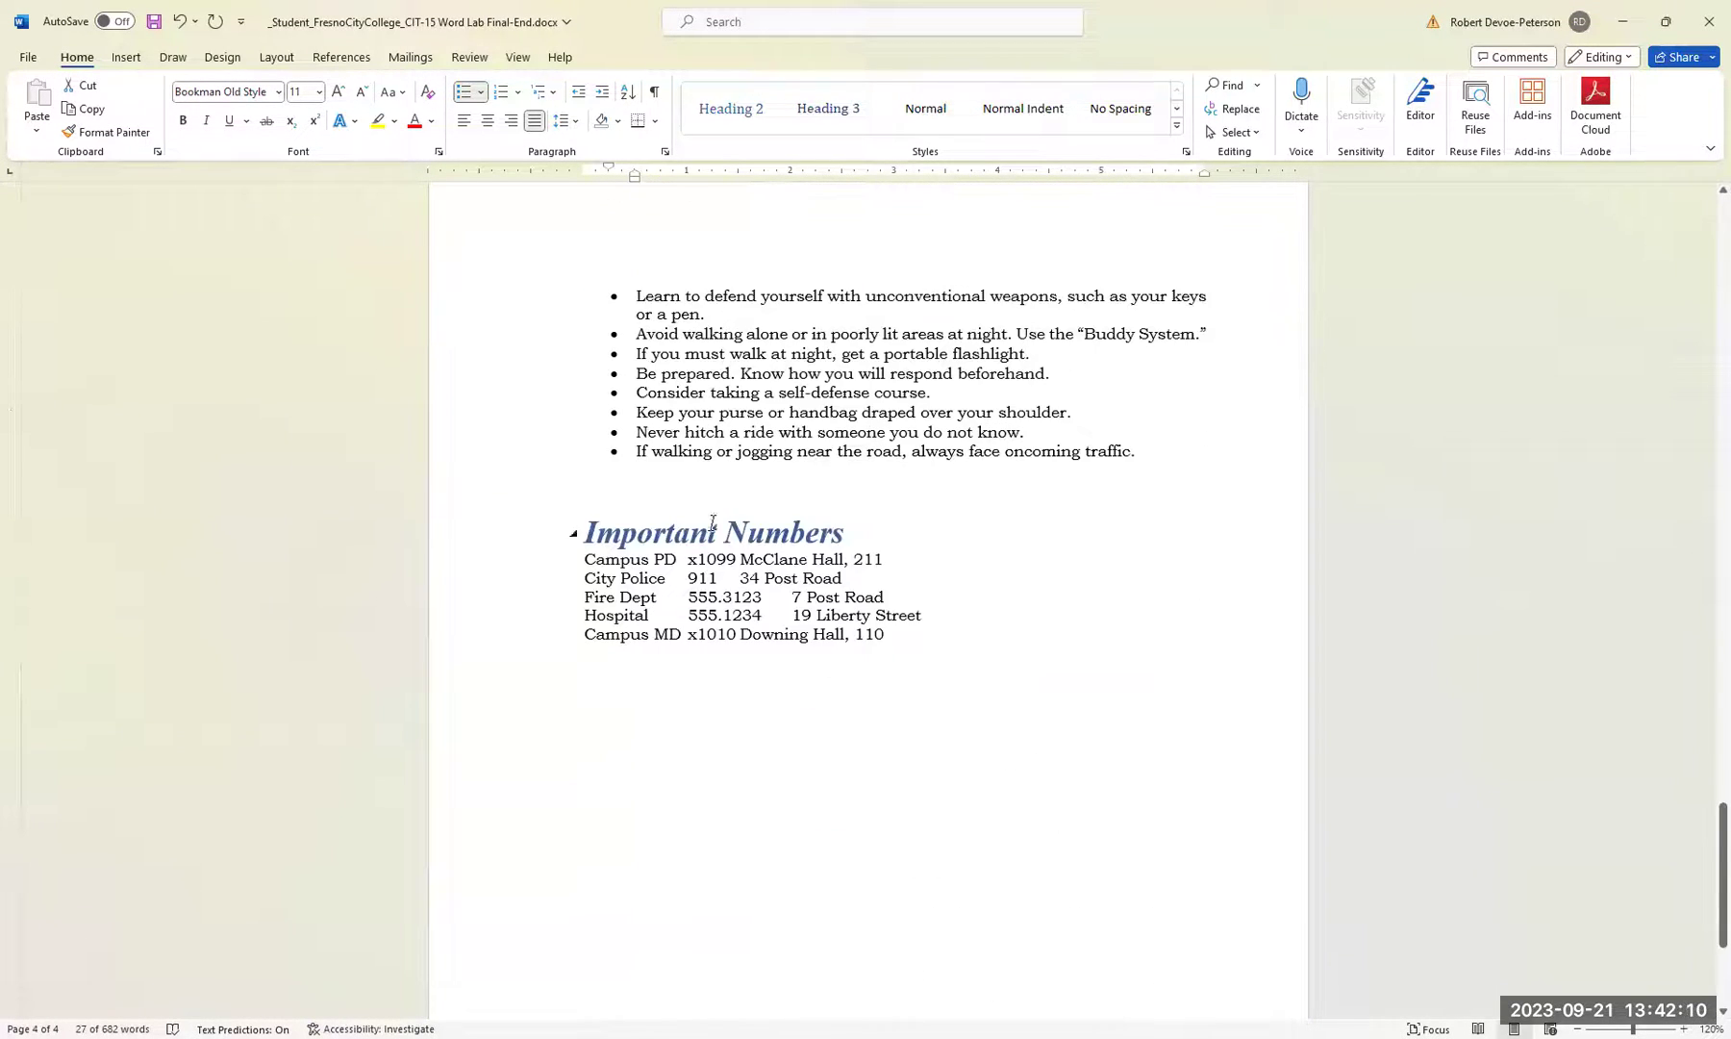
{"action": "left_click", "coordinate": [586, 559]}
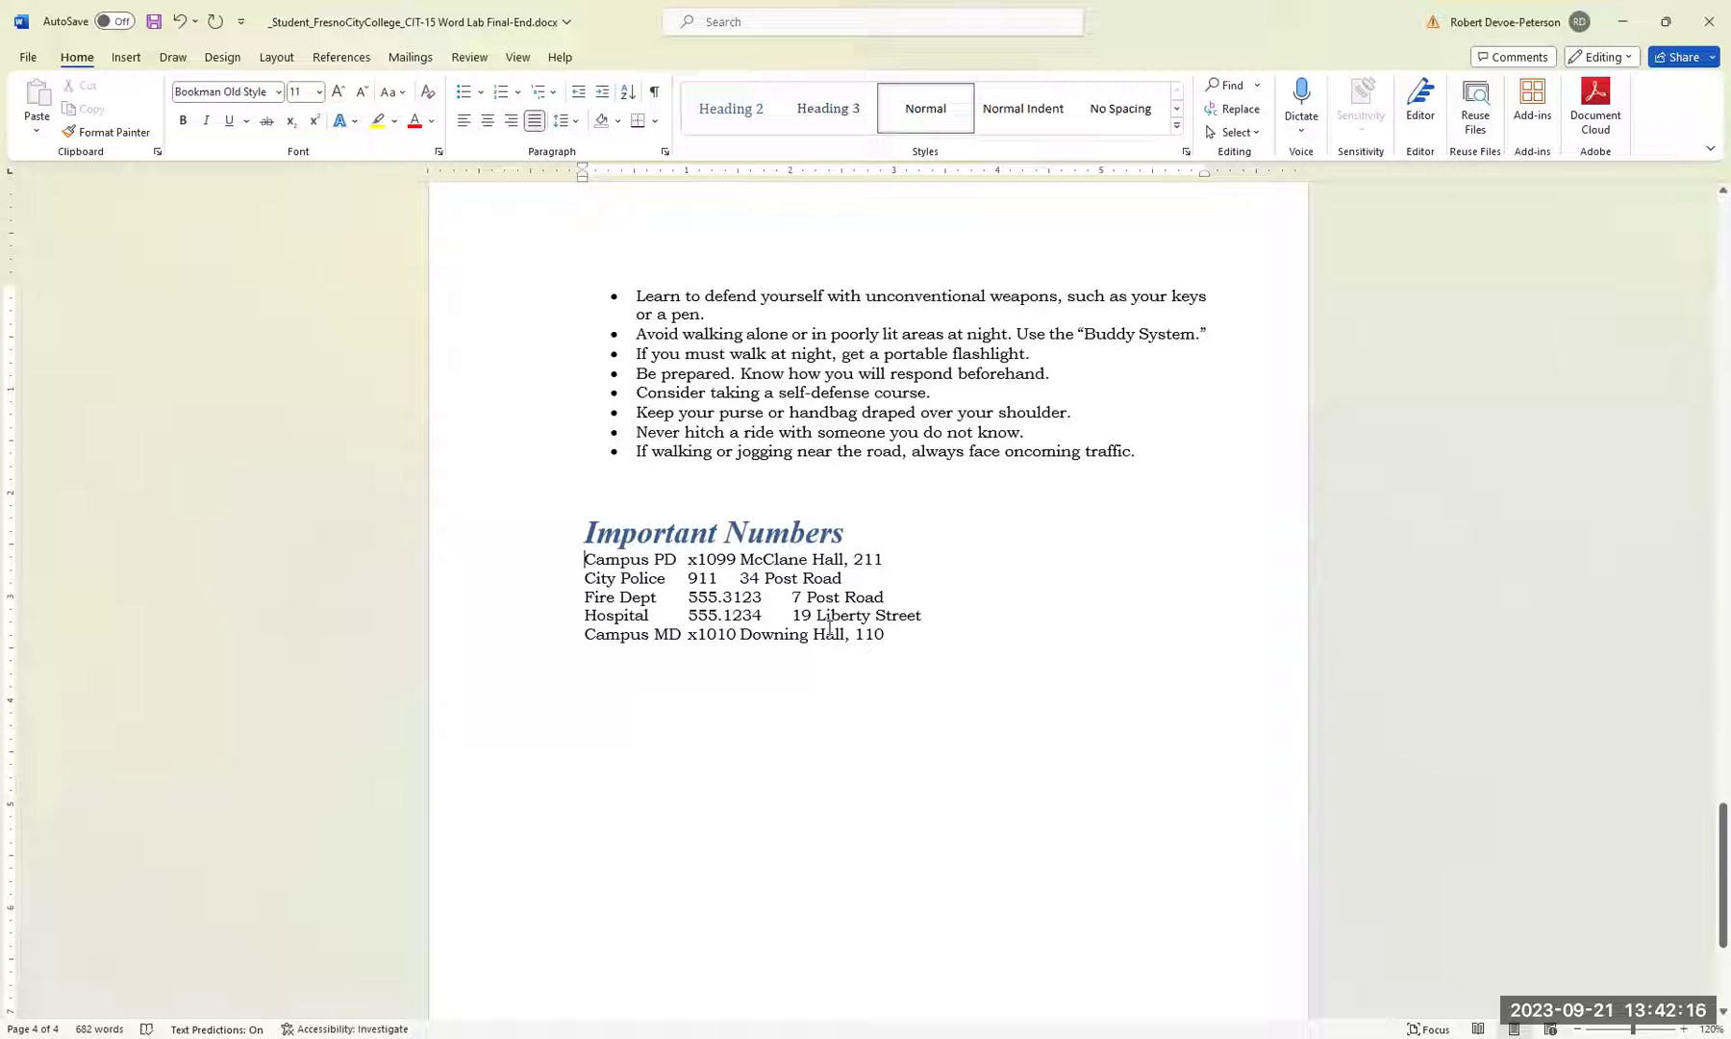
{"action": "left_click_drag", "start_coordinate": [587, 560], "coordinate": [849, 617]}
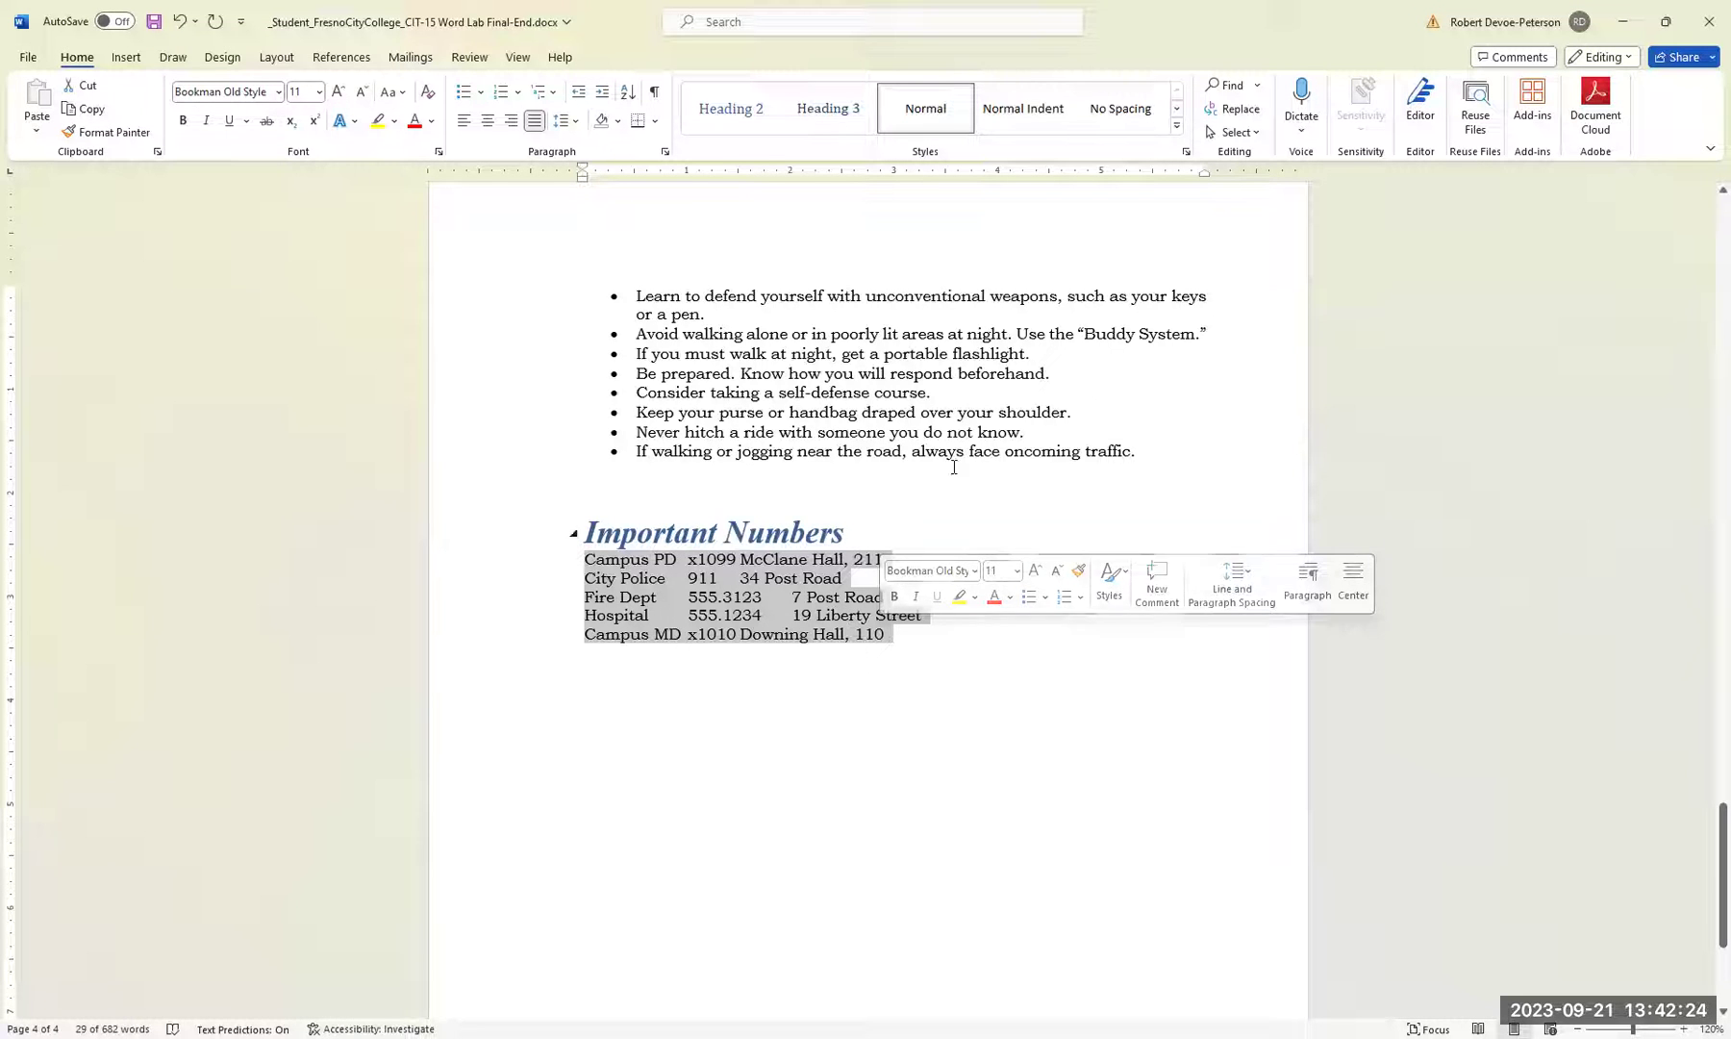
{"action": "left_click", "coordinate": [126, 57]}
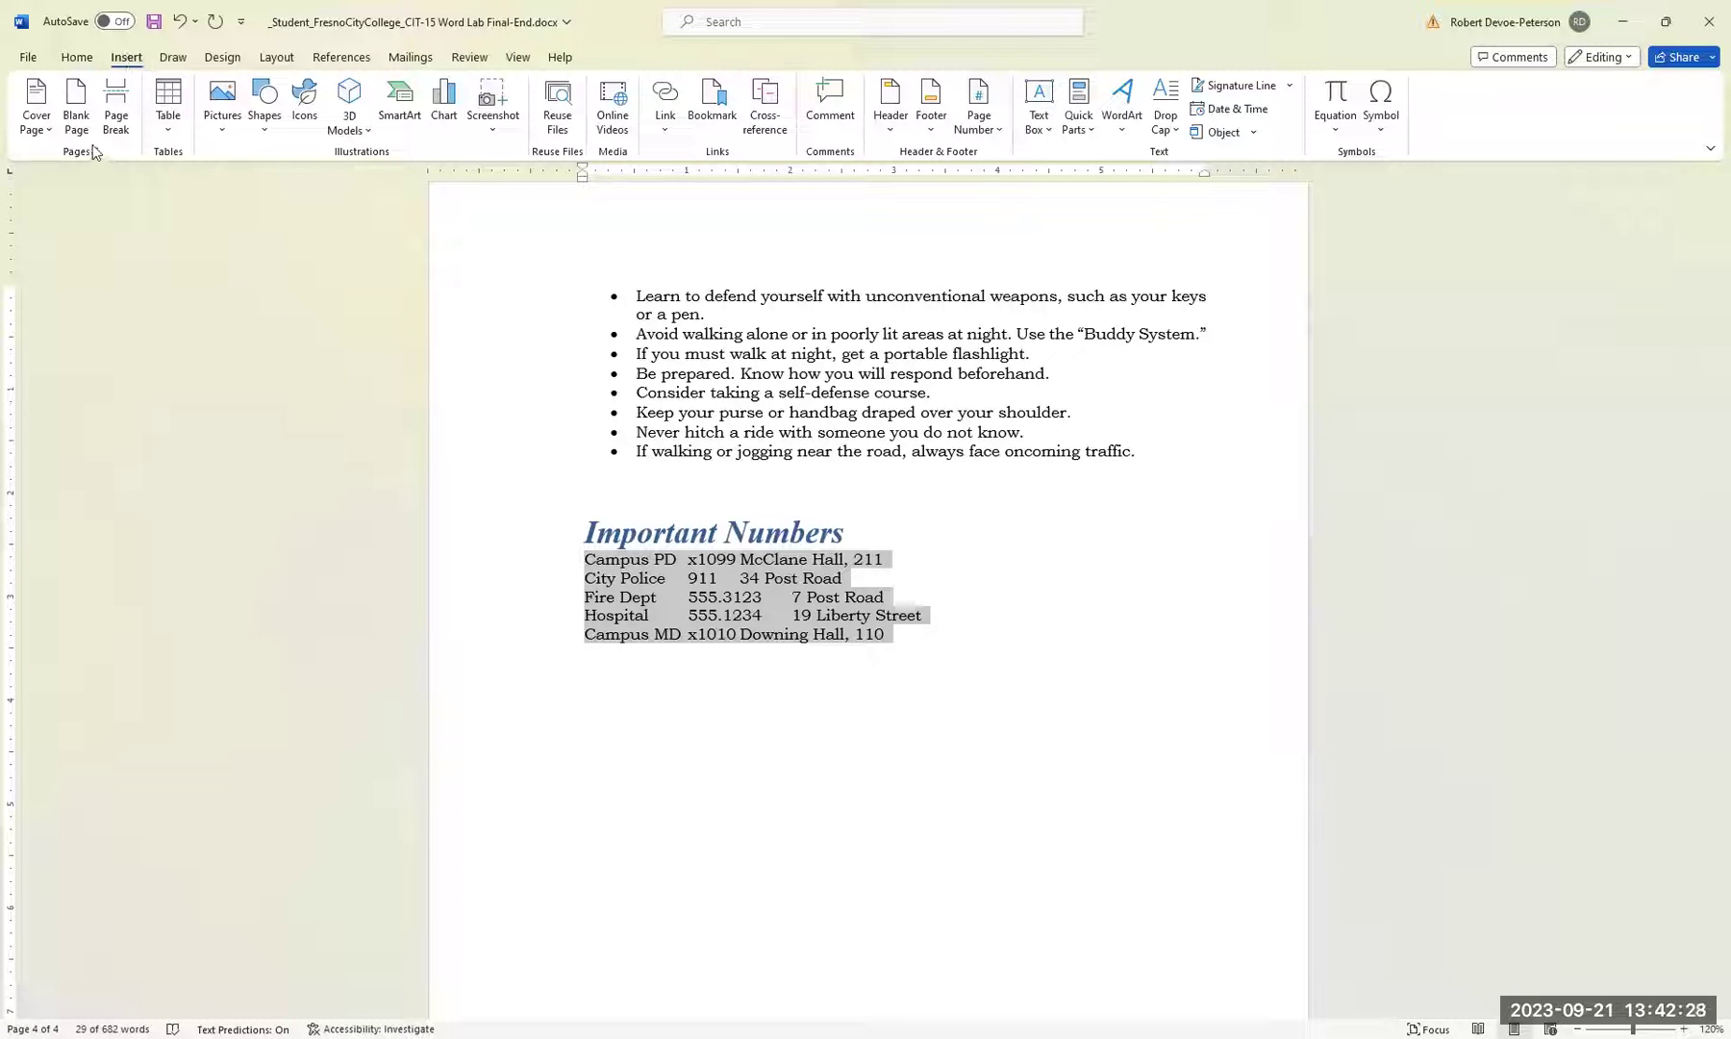
{"action": "left_click", "coordinate": [170, 130]}
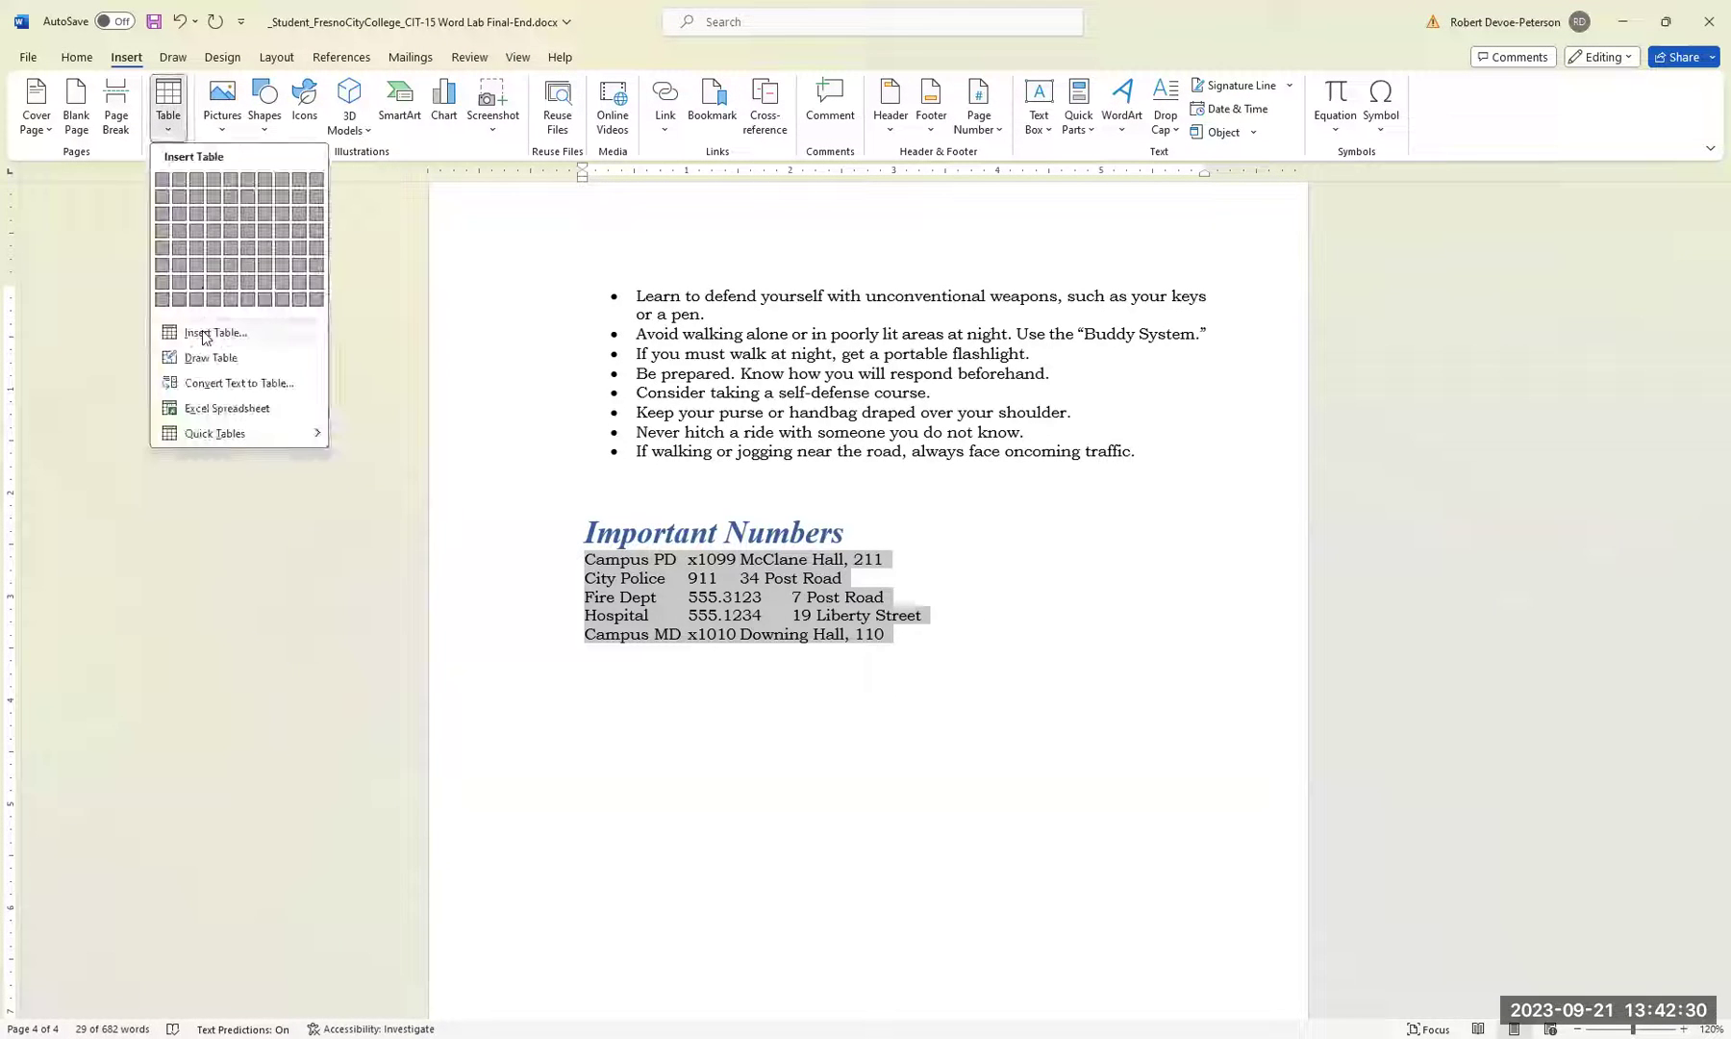
{"action": "left_click", "coordinate": [231, 383]}
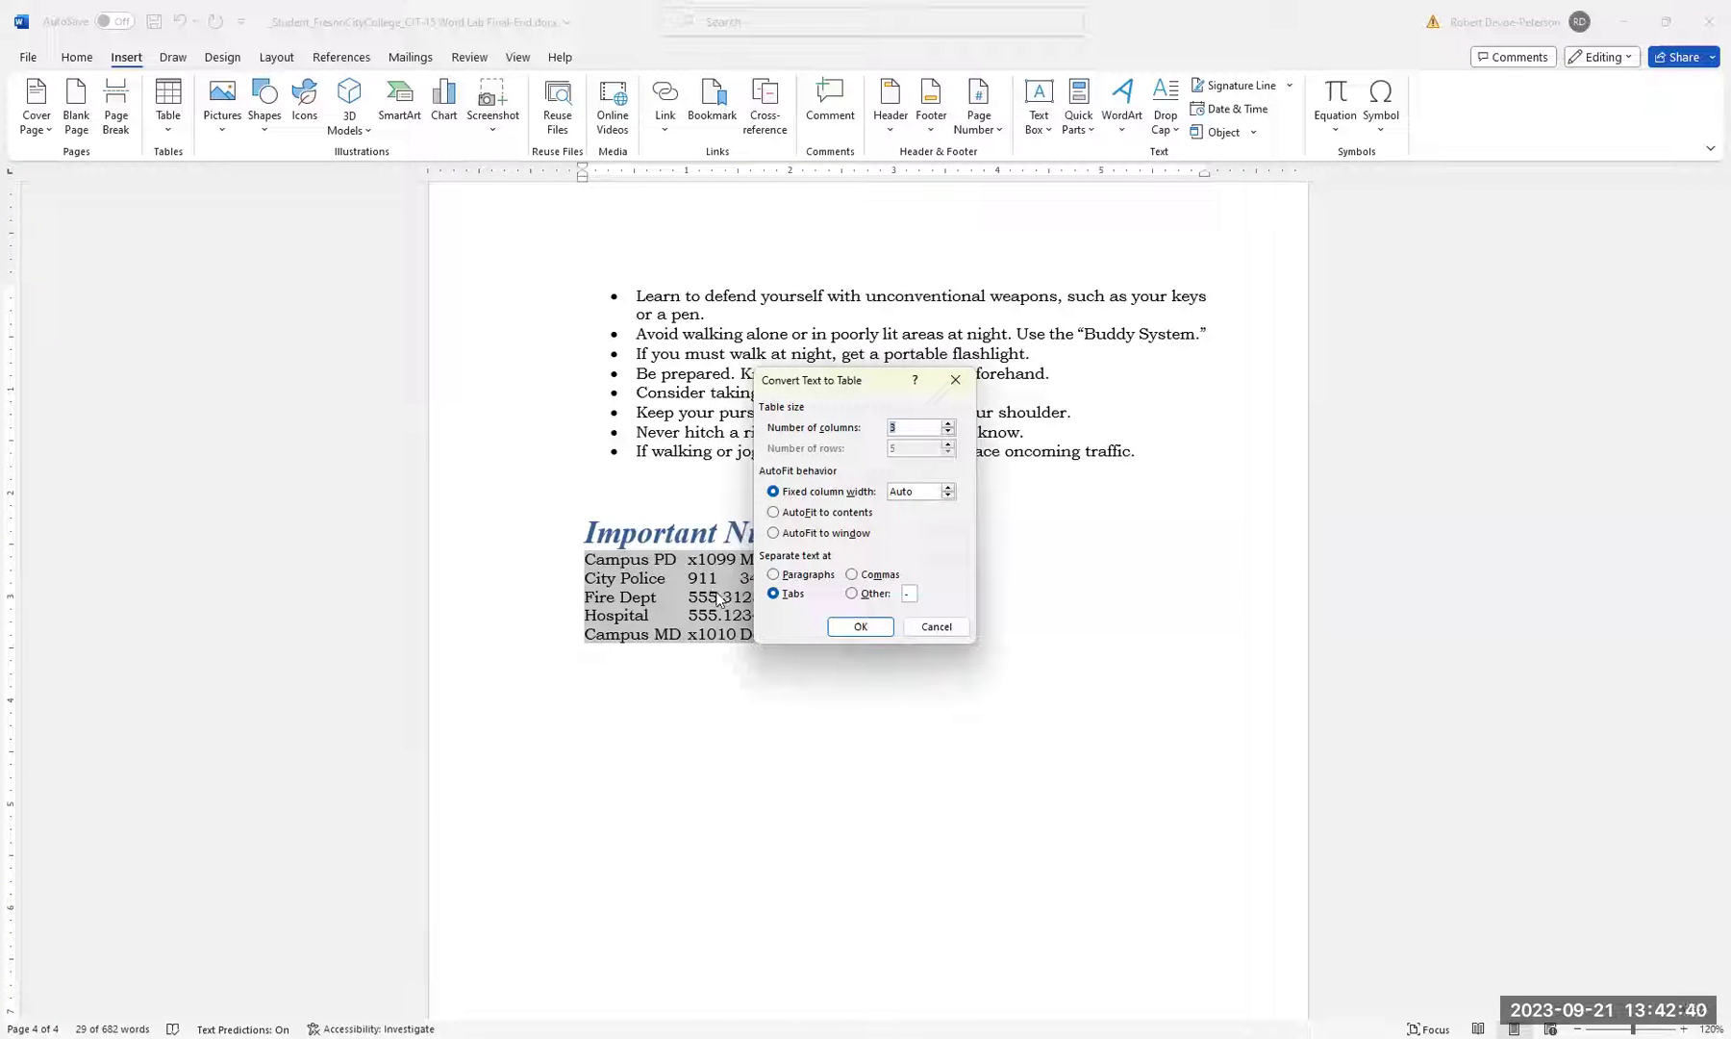
{"action": "left_click", "coordinate": [861, 627]}
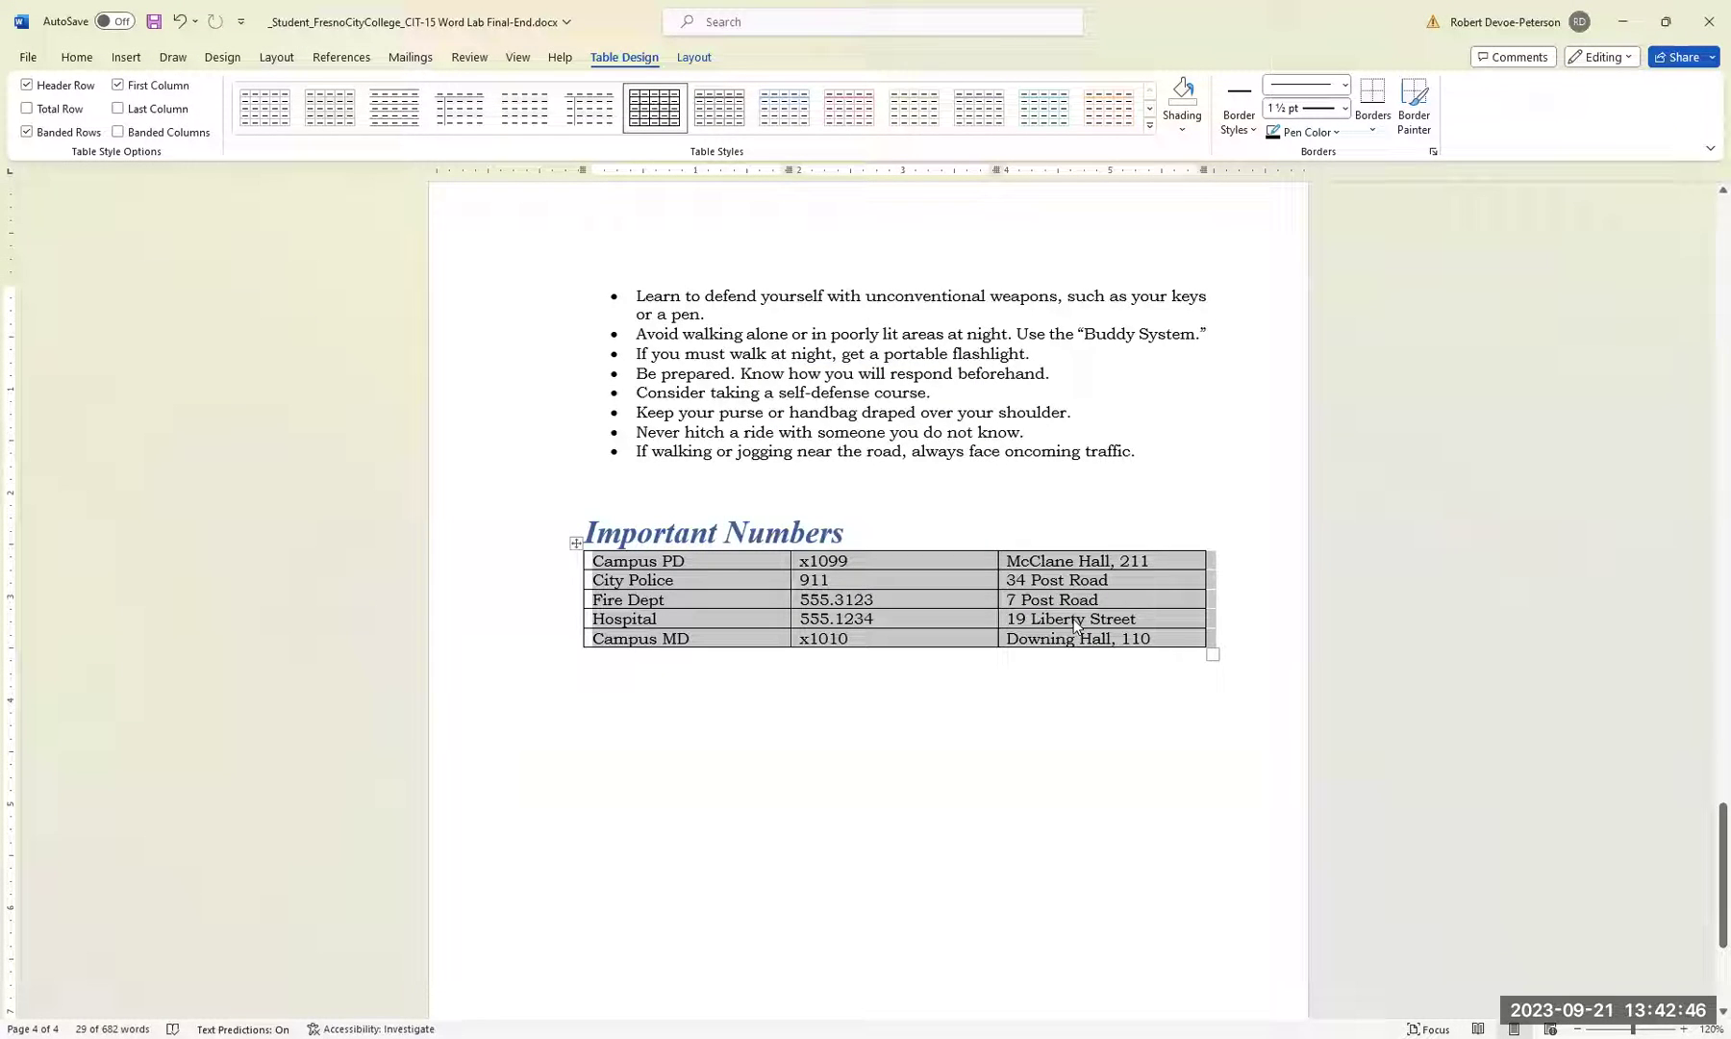
Insert a caption below the Important Numbers table, using a new caption label named Fresno City College.
{"action": "right_click", "coordinate": [576, 543]}
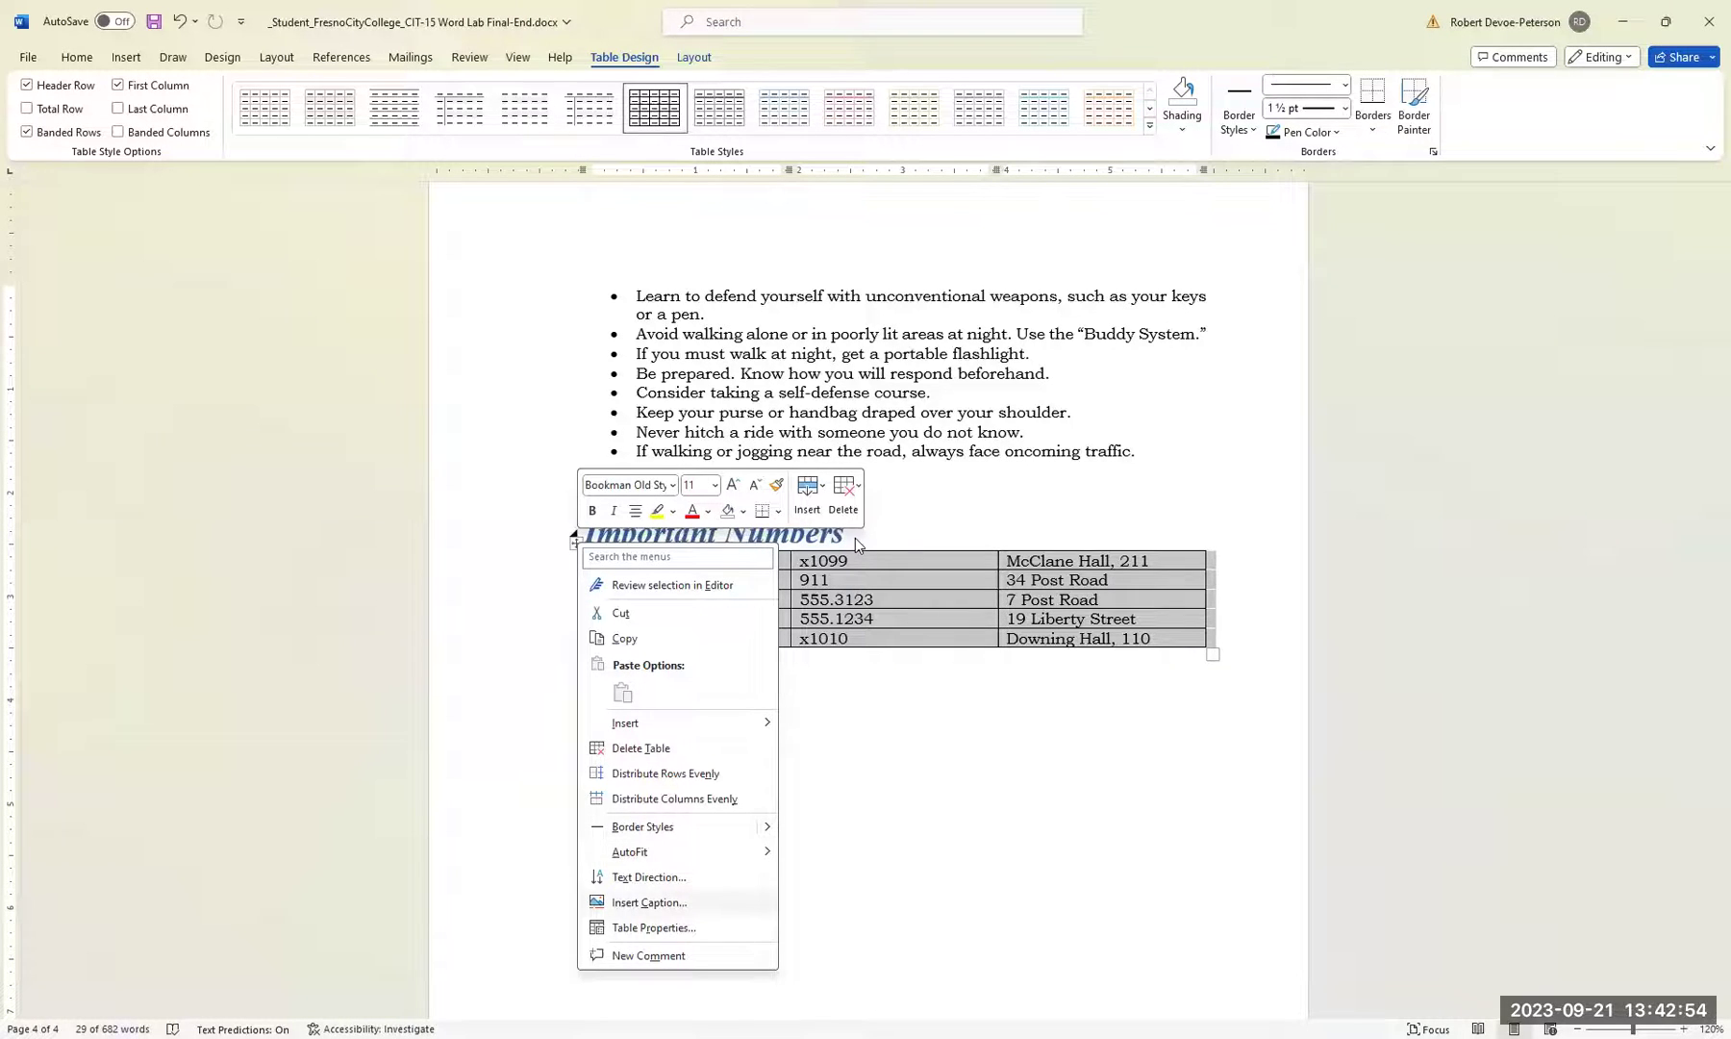
{"action": "left_click", "coordinate": [667, 904]}
{"action": "left_click", "coordinate": [862, 517]}
{"action": "left_click", "coordinate": [862, 544]}
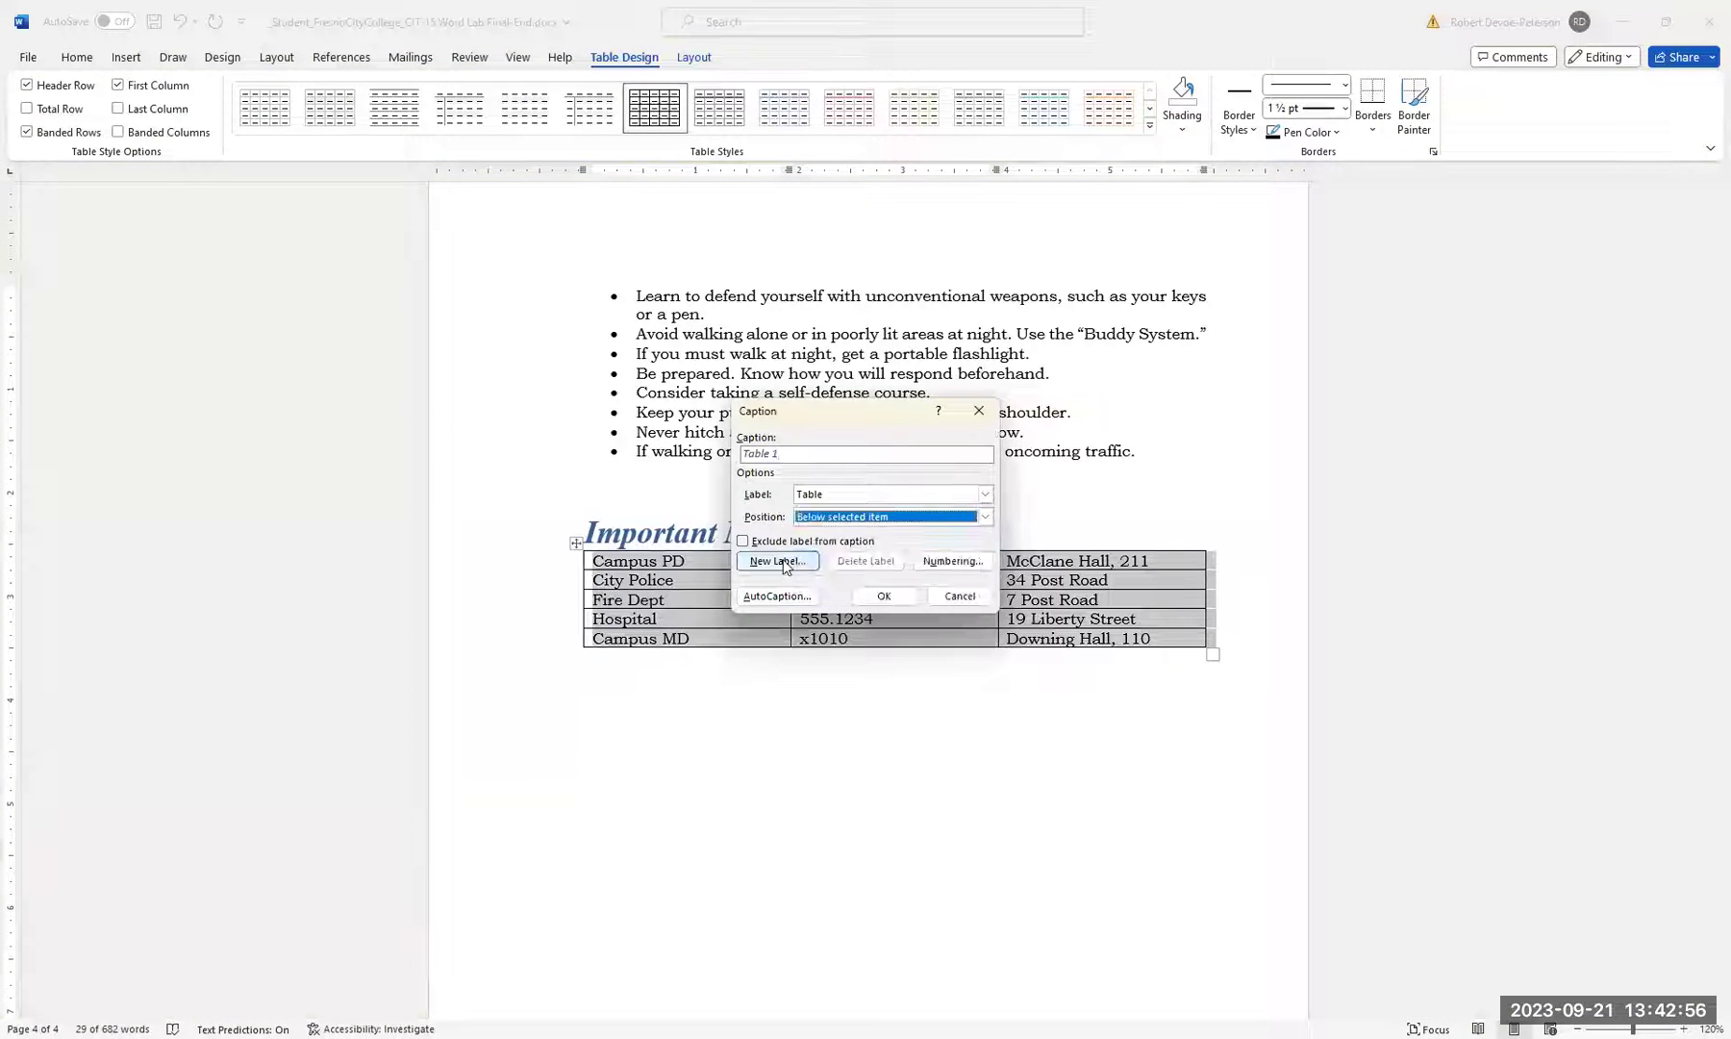
{"action": "left_click", "coordinate": [778, 560]}
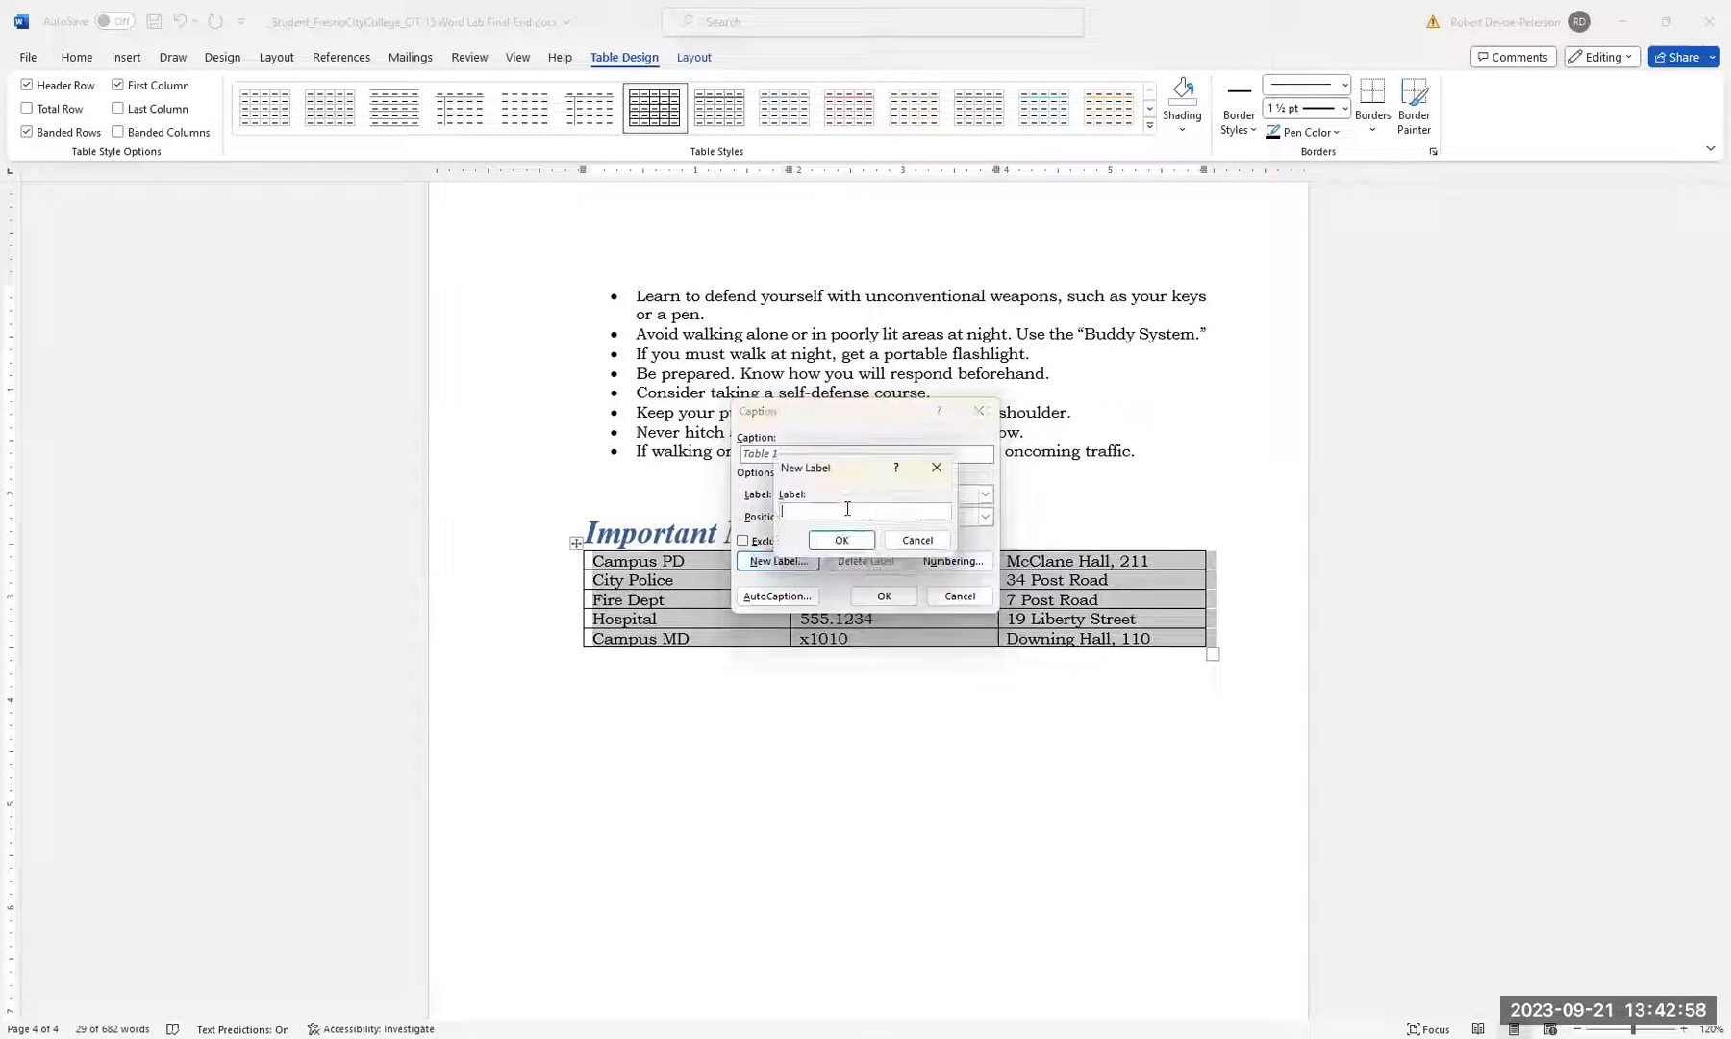
{"action": "type", "text": "Fre"}
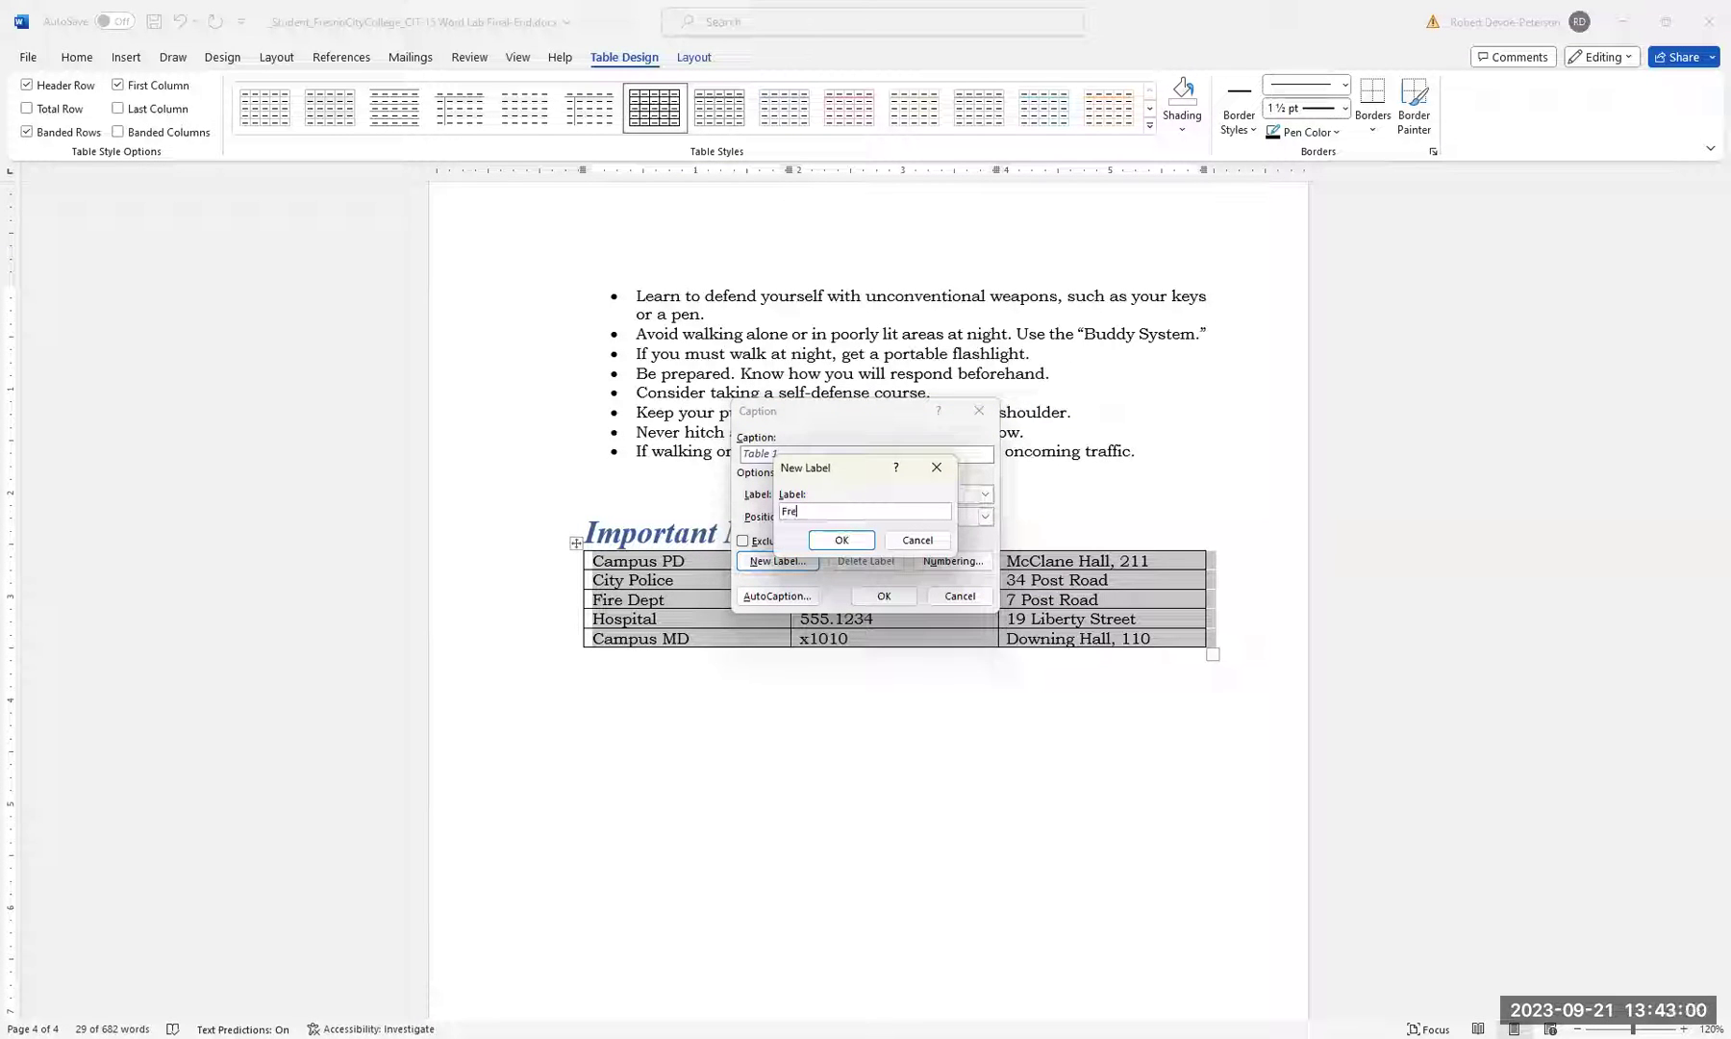
{"action": "type", "text": "sno City College"}
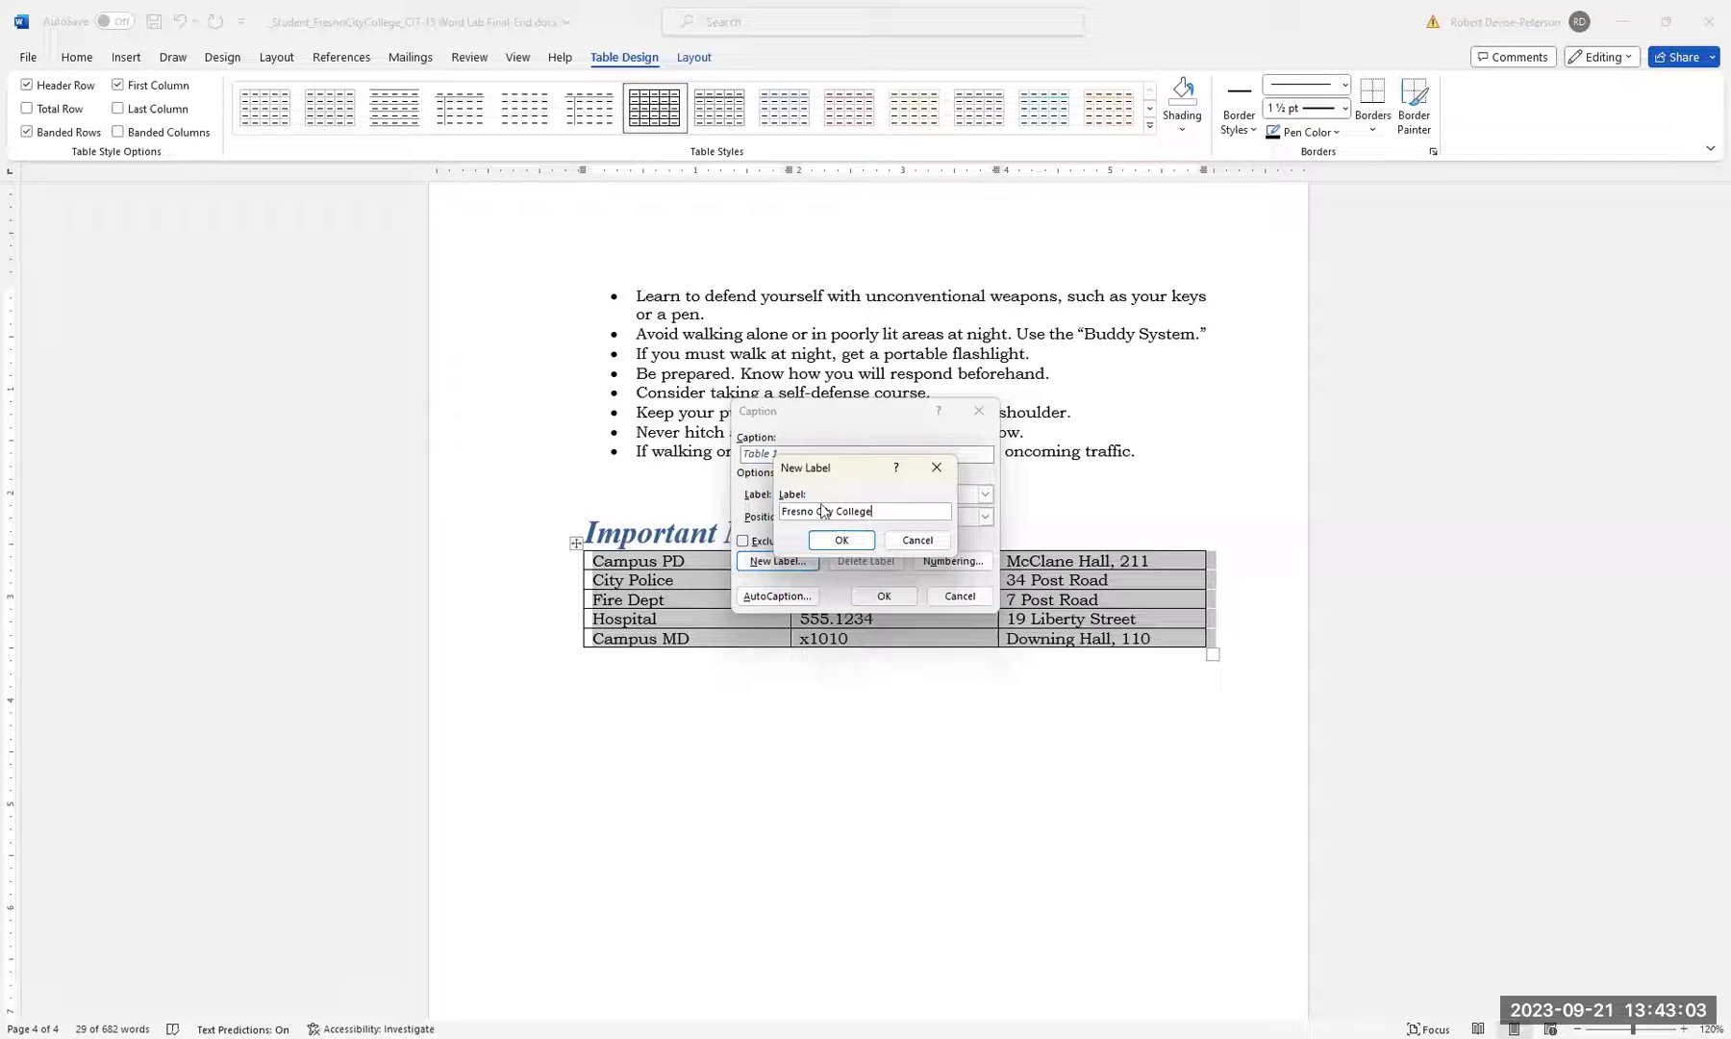
{"action": "left_click", "coordinate": [844, 540]}
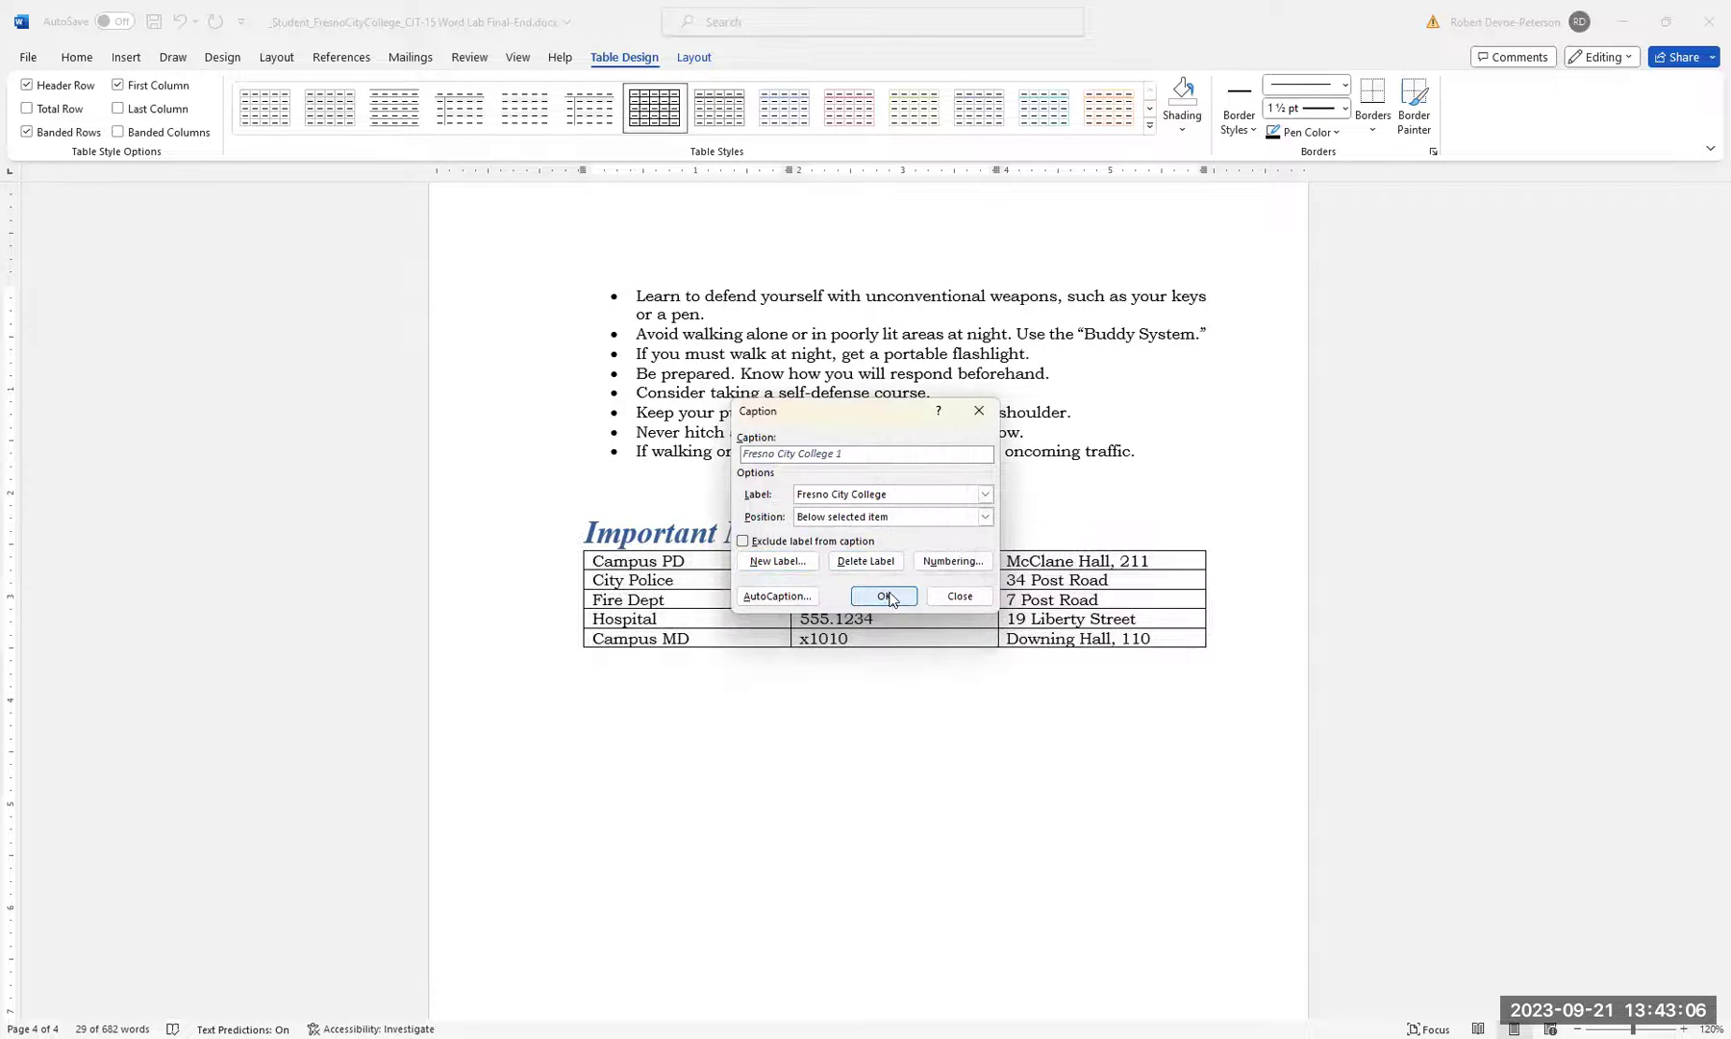
{"action": "left_click", "coordinate": [884, 596]}
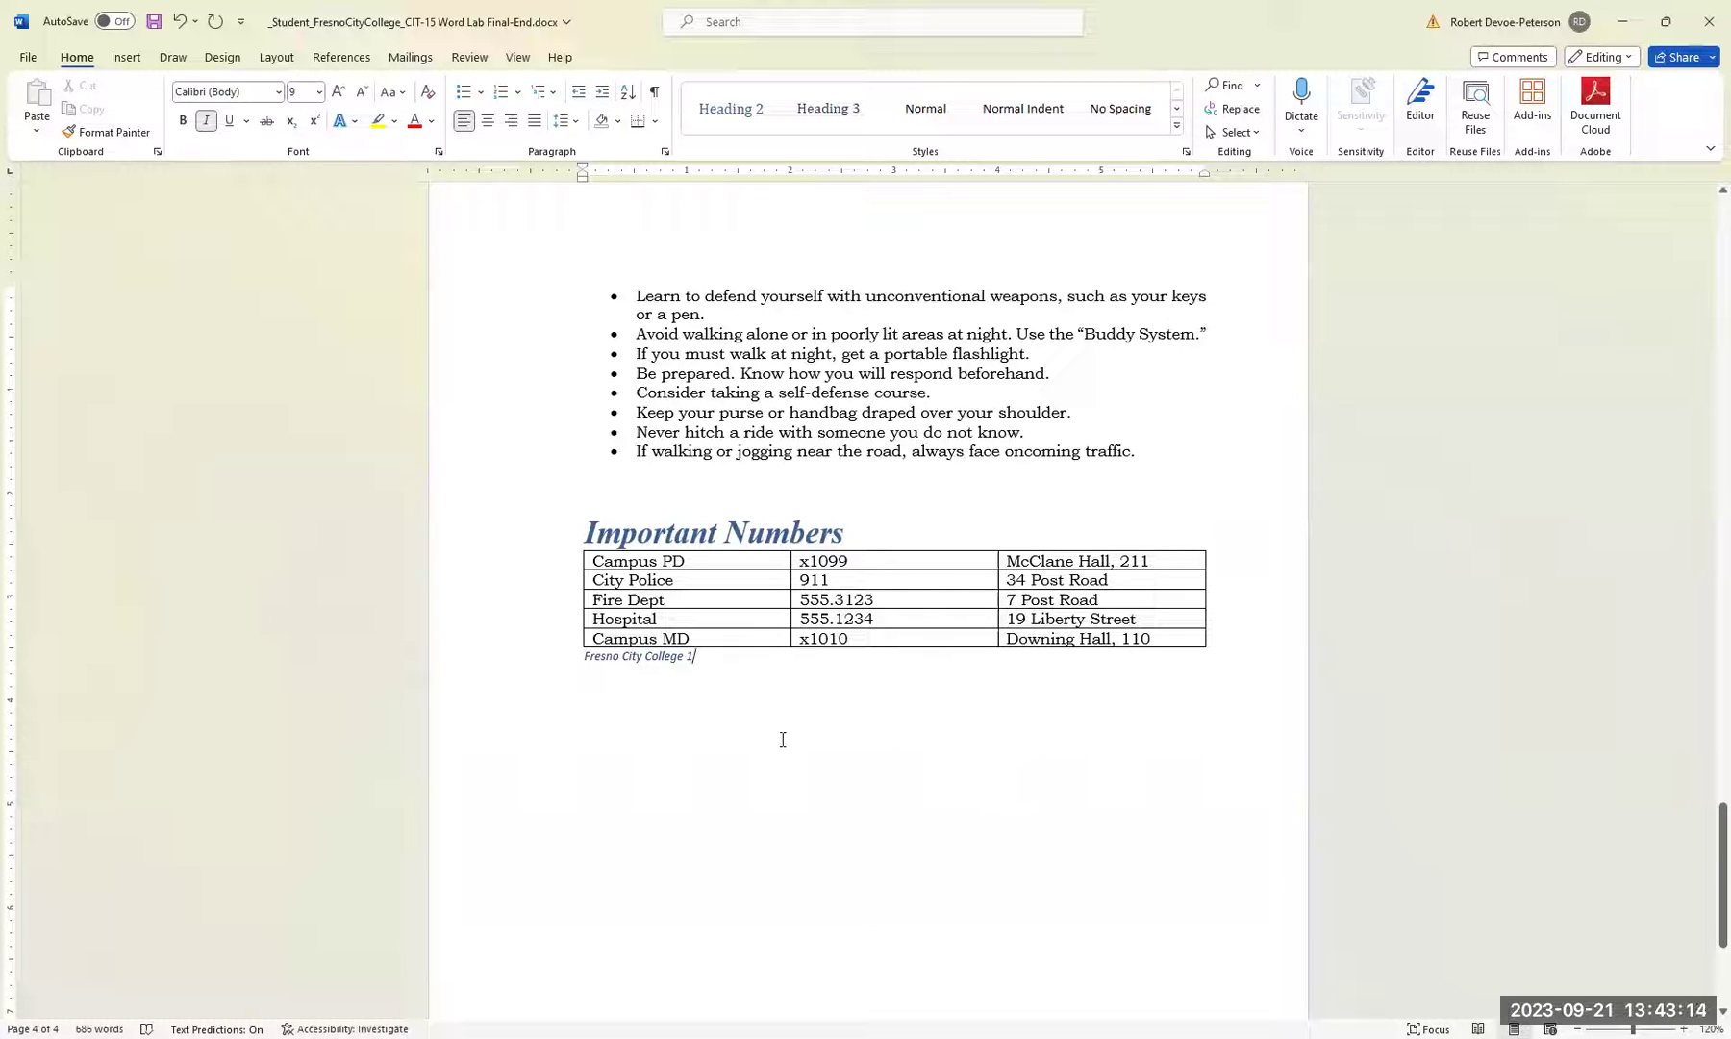
{"action": "scroll", "coordinate": [965, 847], "scroll_direction": "up", "scroll_amount": 2}
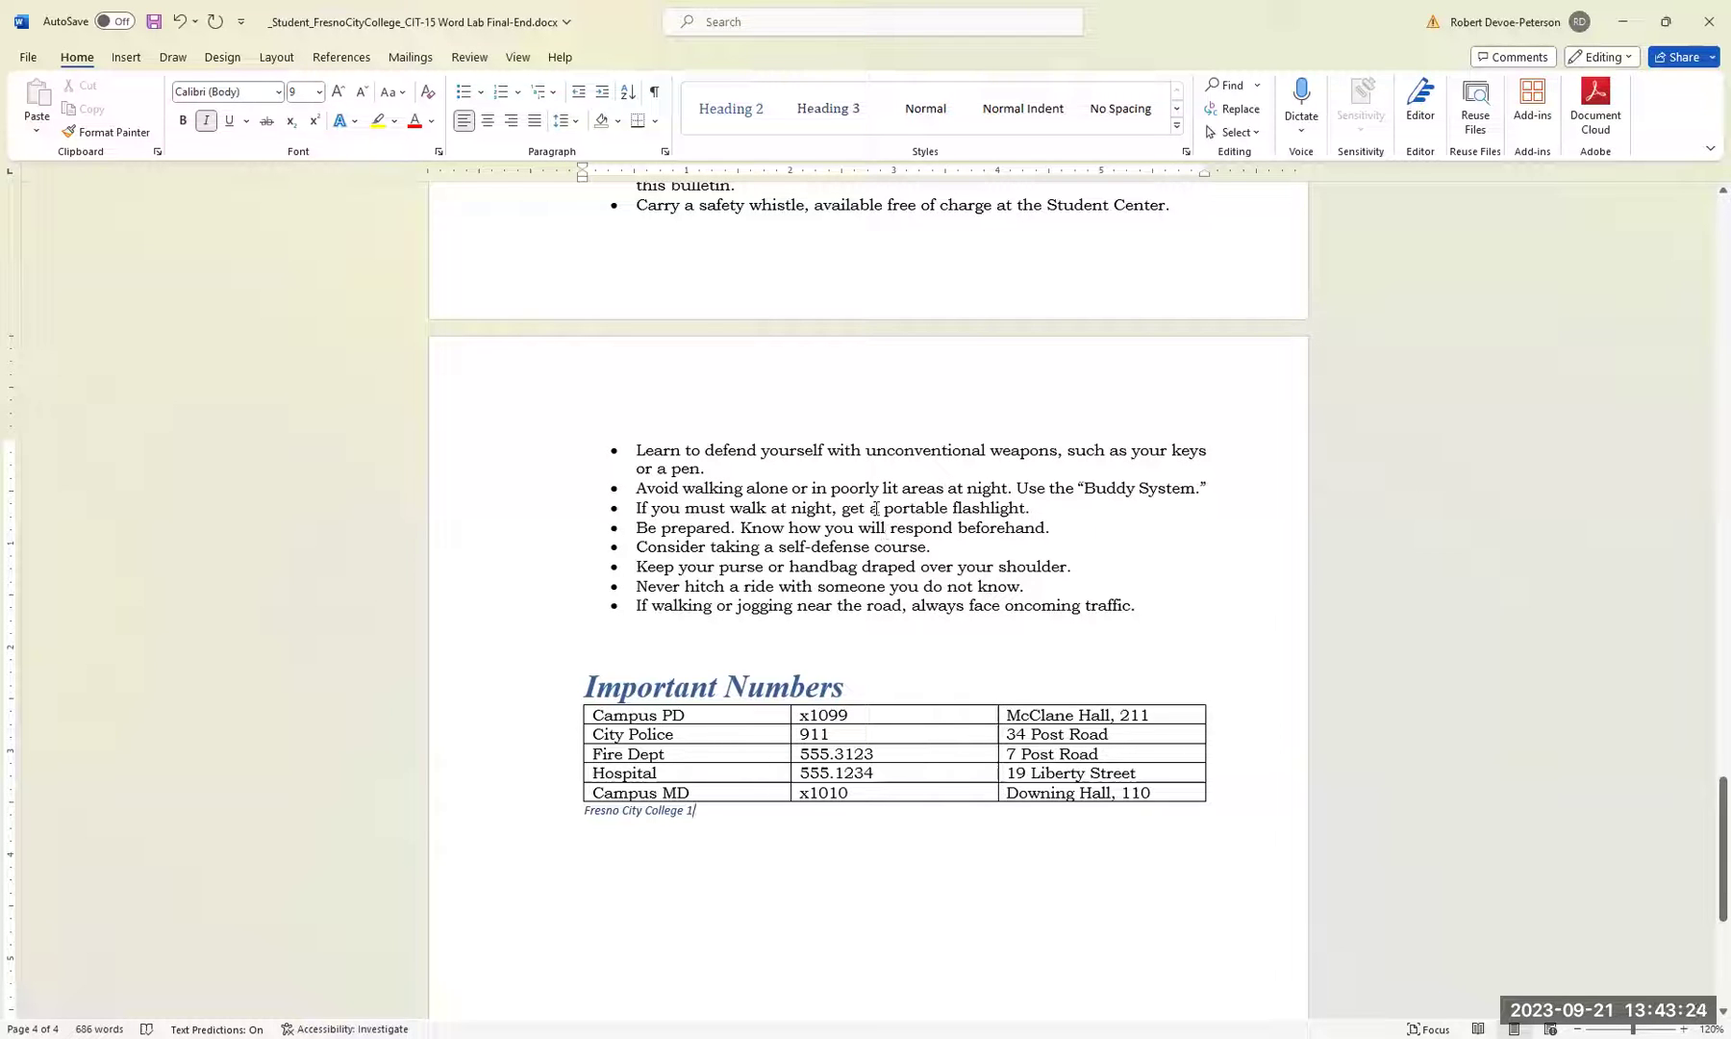
{"action": "scroll", "coordinate": [878, 507], "scroll_direction": "up", "scroll_amount": 2}
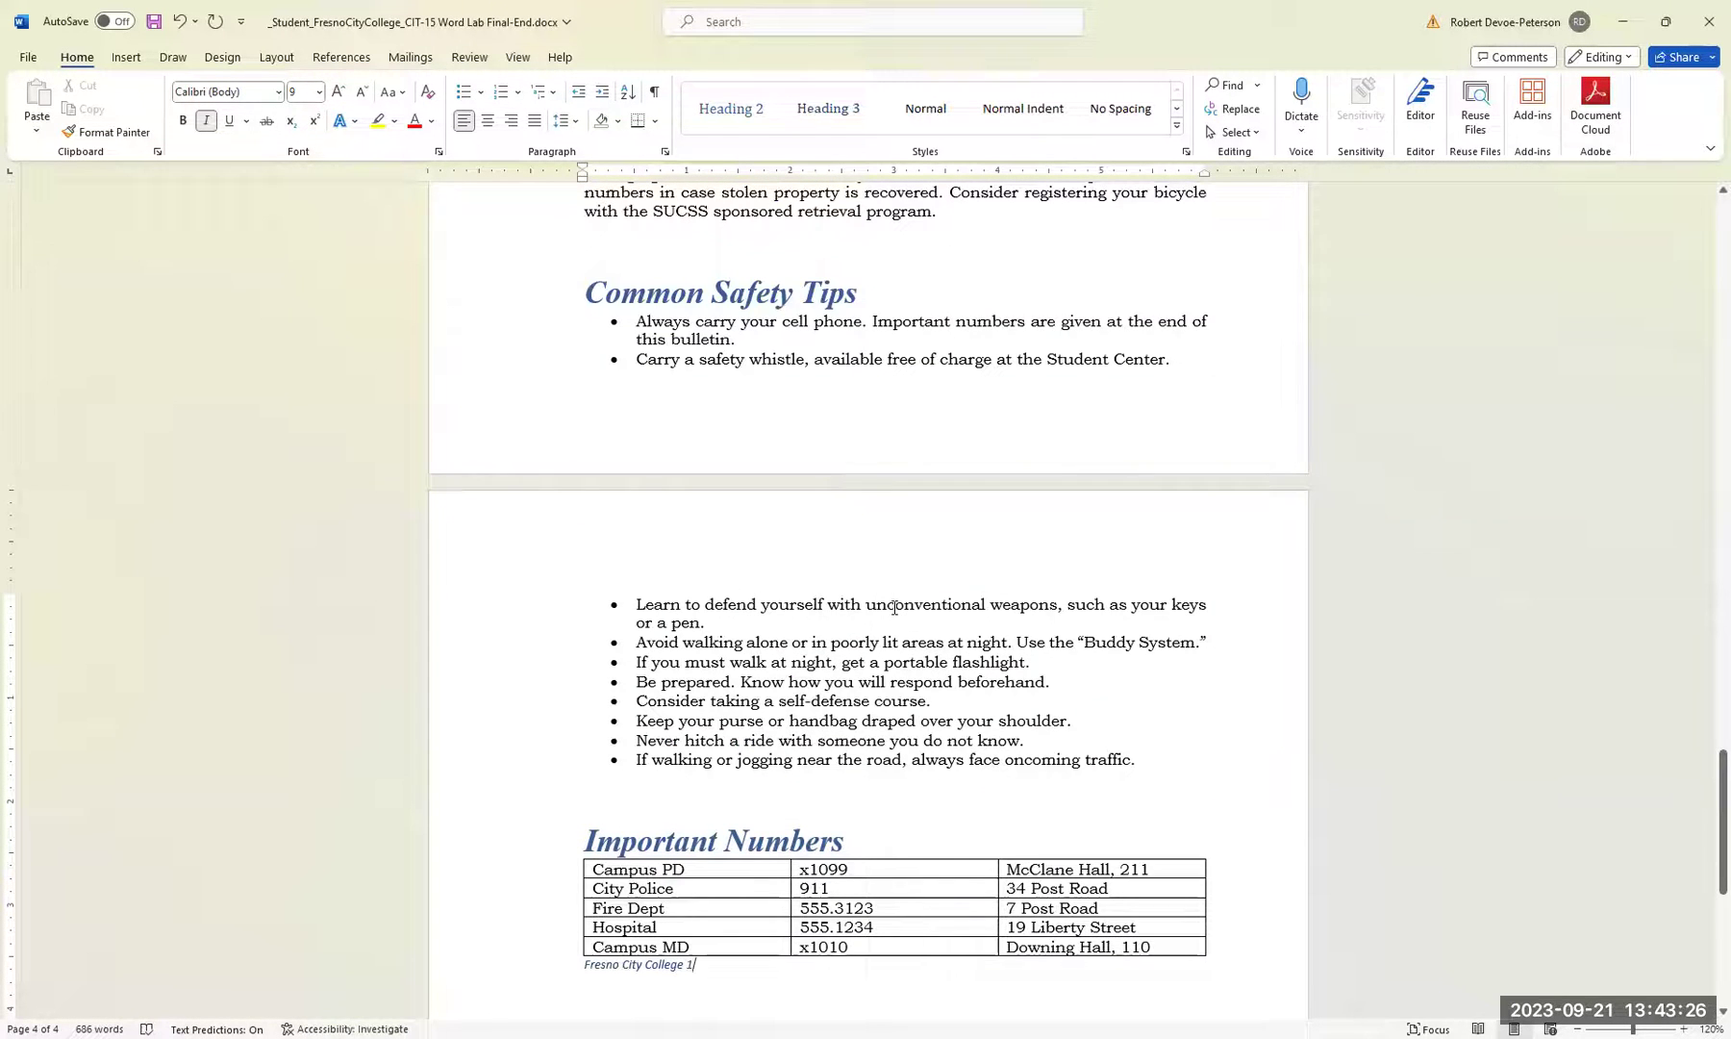
{"action": "scroll", "coordinate": [894, 607], "scroll_direction": "down", "scroll_amount": 1}
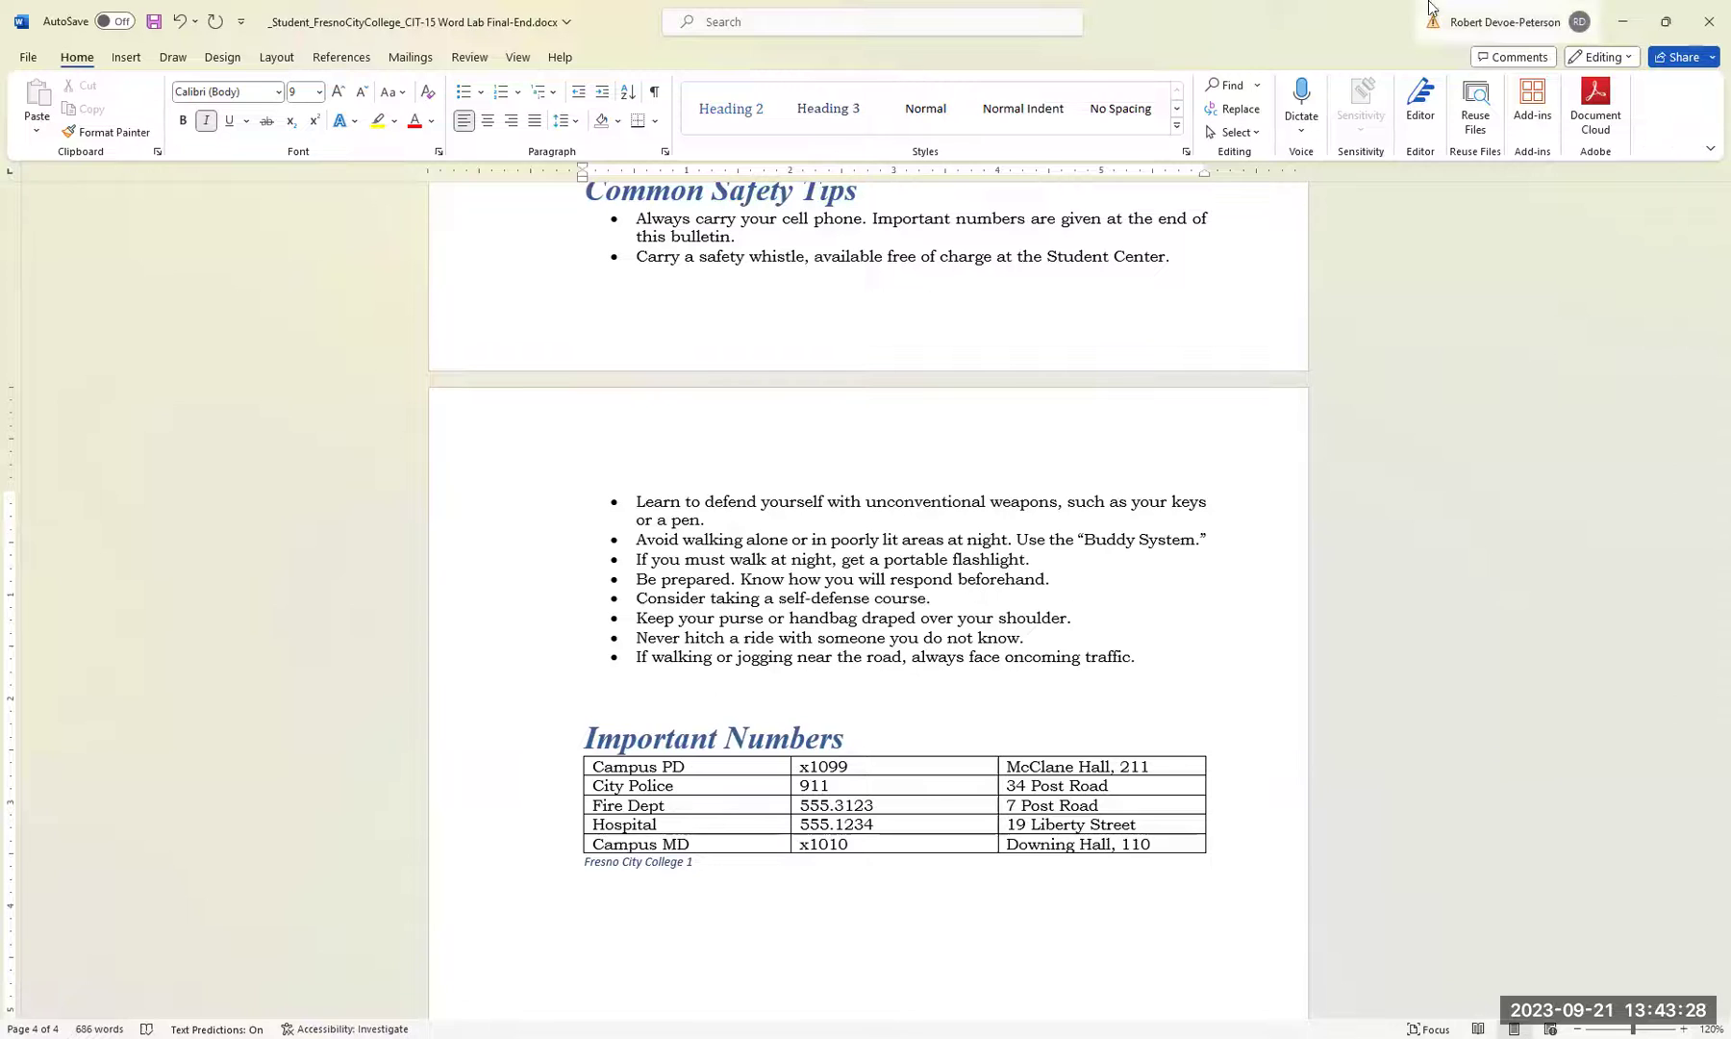